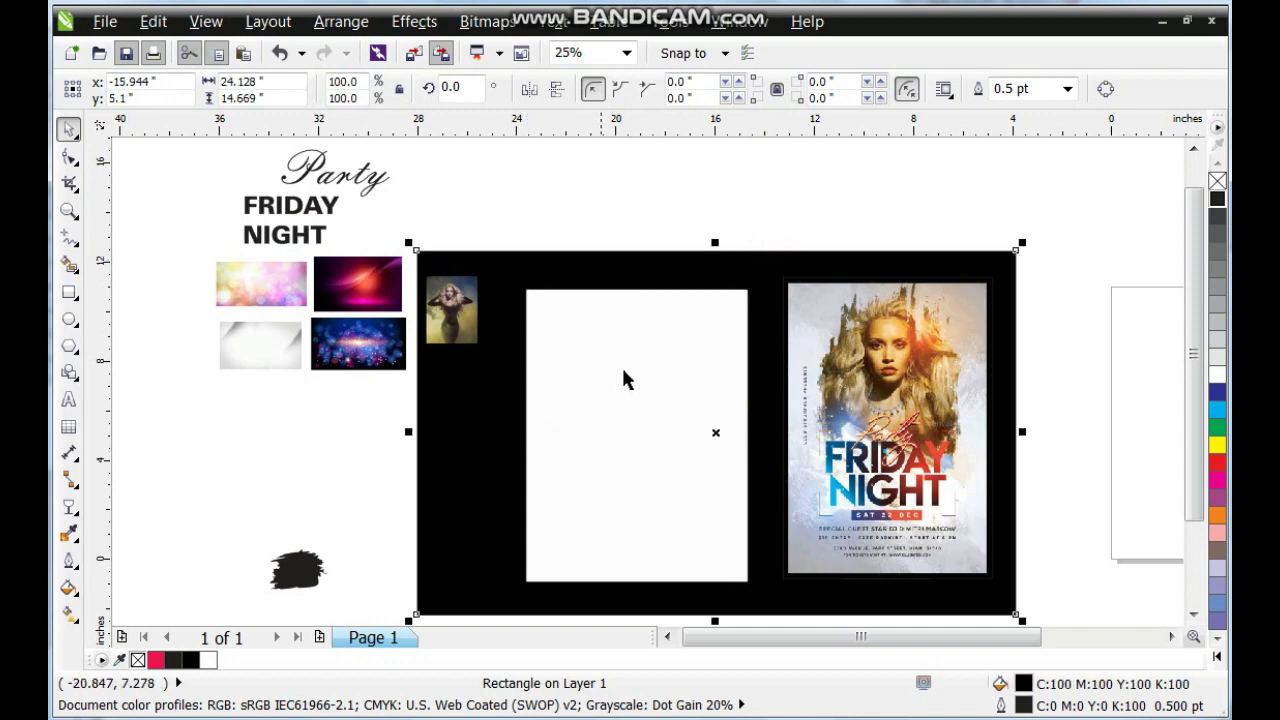
Enlarge the brush-stroke shape to about 5.295 × 3.694 inches and fill it with C:100 M:100 Y:100 K:100 black.
scroll(578, 393, "up", 1)
key("Escape")
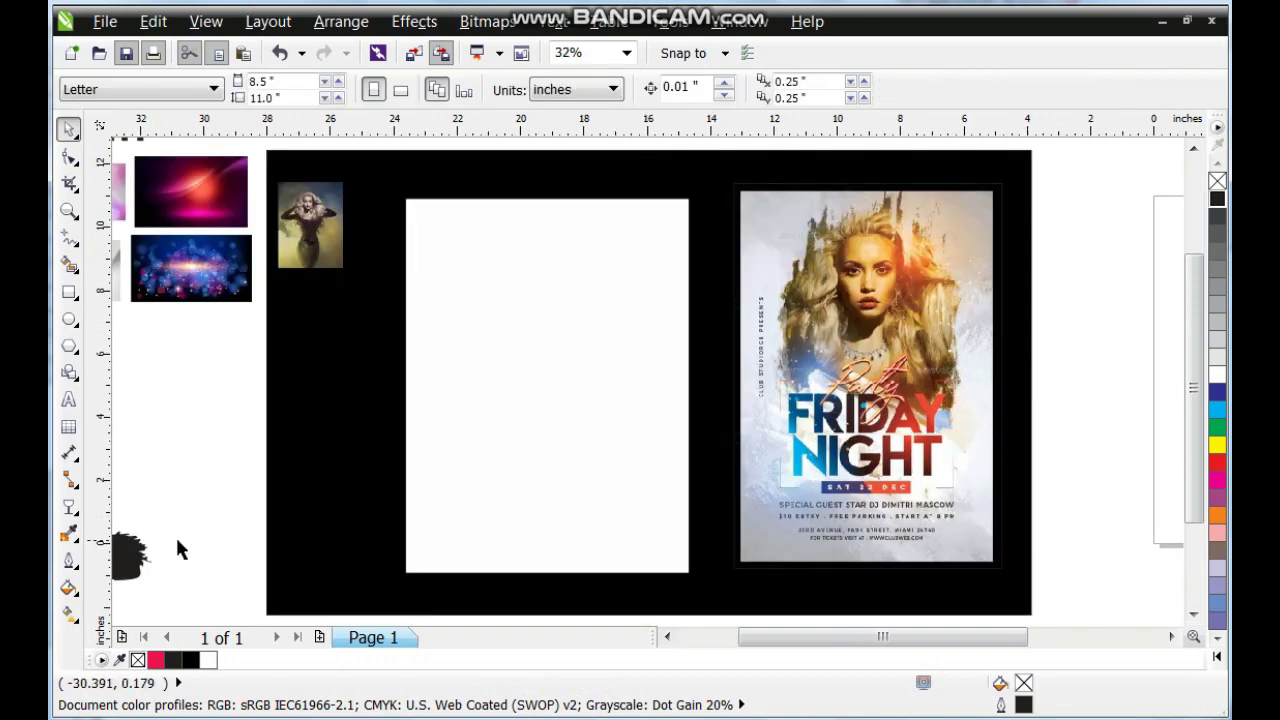
left_click_drag(147, 557, 357, 293)
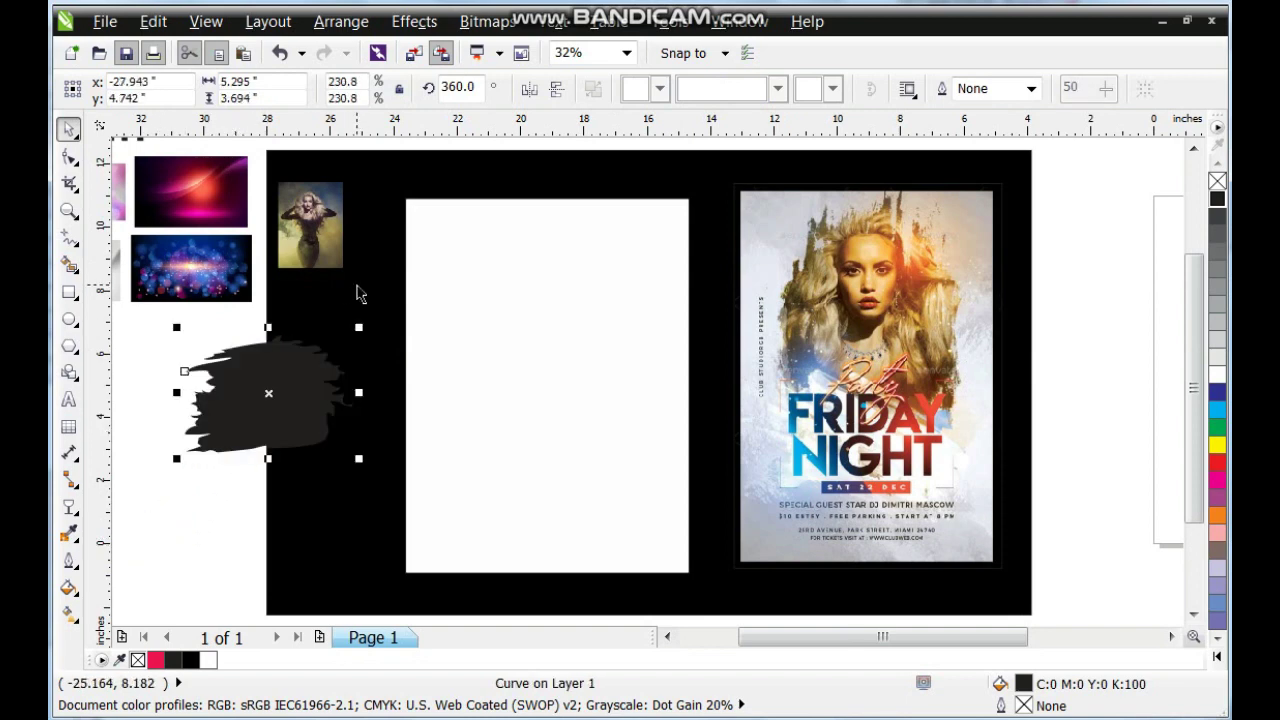
left_click(1213, 659)
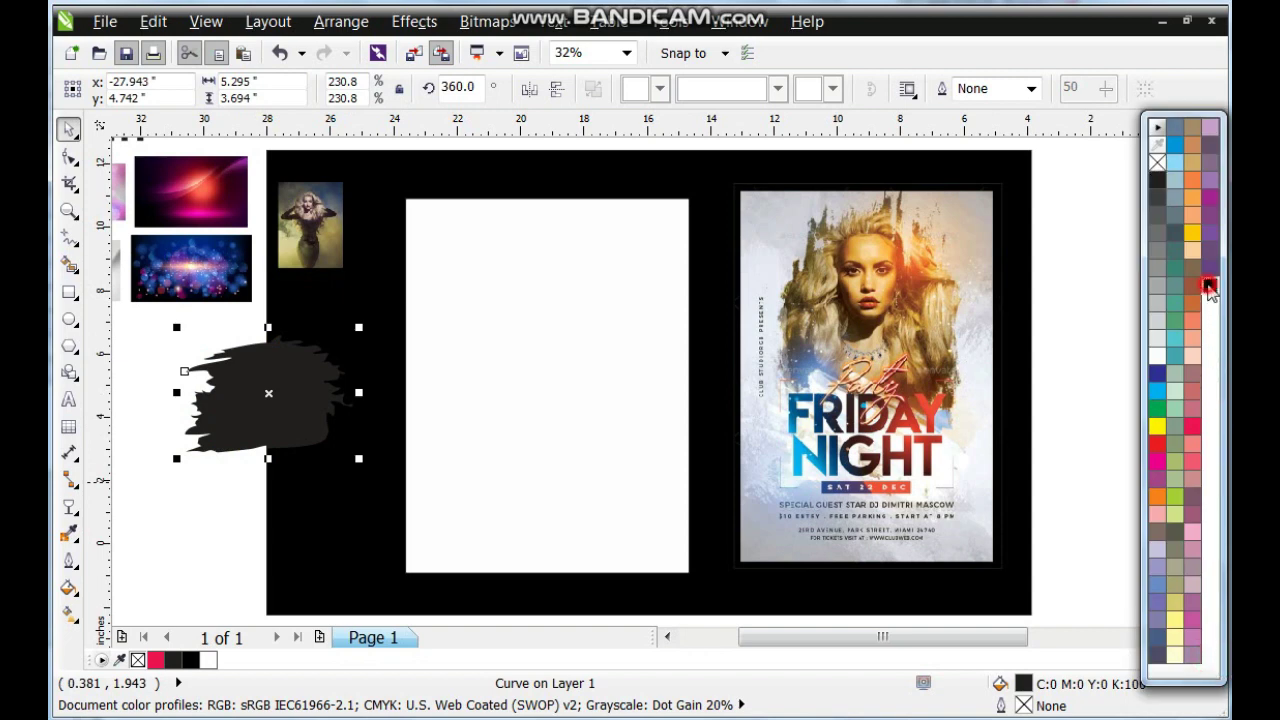
left_click(1209, 288)
Move the brush-stroke shape onto the upper part of the white page and rotate it to about 262.8 degrees.
mouse_move(280, 397)
left_mouse_down()
mouse_move(463, 340)
mouse_move(556, 289)
left_mouse_up()
left_click(565, 300)
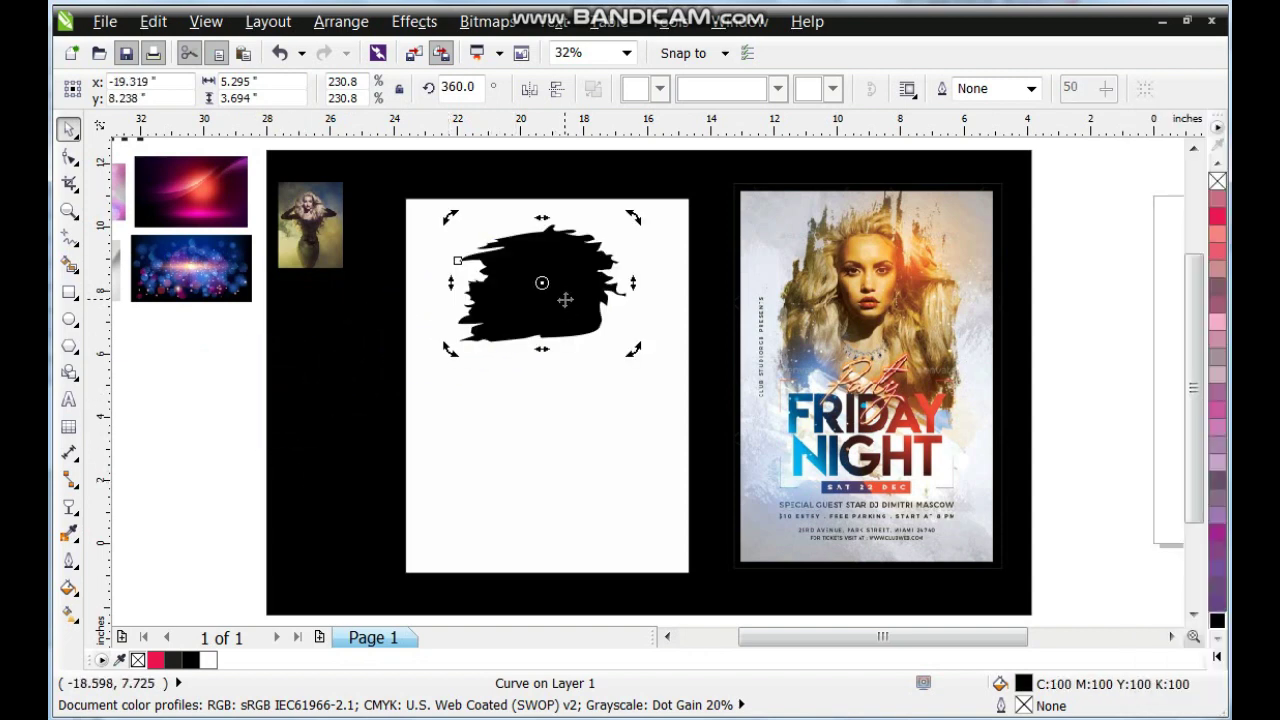
left_click_drag(636, 214, 641, 445)
Resize the brush-stroke shape to about 5.325 × 7.628 inches and center it horizontally on the white page.
left_click_drag(477, 310, 468, 306)
left_click(555, 303)
mouse_move(555, 303)
left_mouse_down()
mouse_move(571, 326)
mouse_move(556, 311)
left_mouse_up()
left_click_drag(549, 267, 553, 280)
left_click(550, 284)
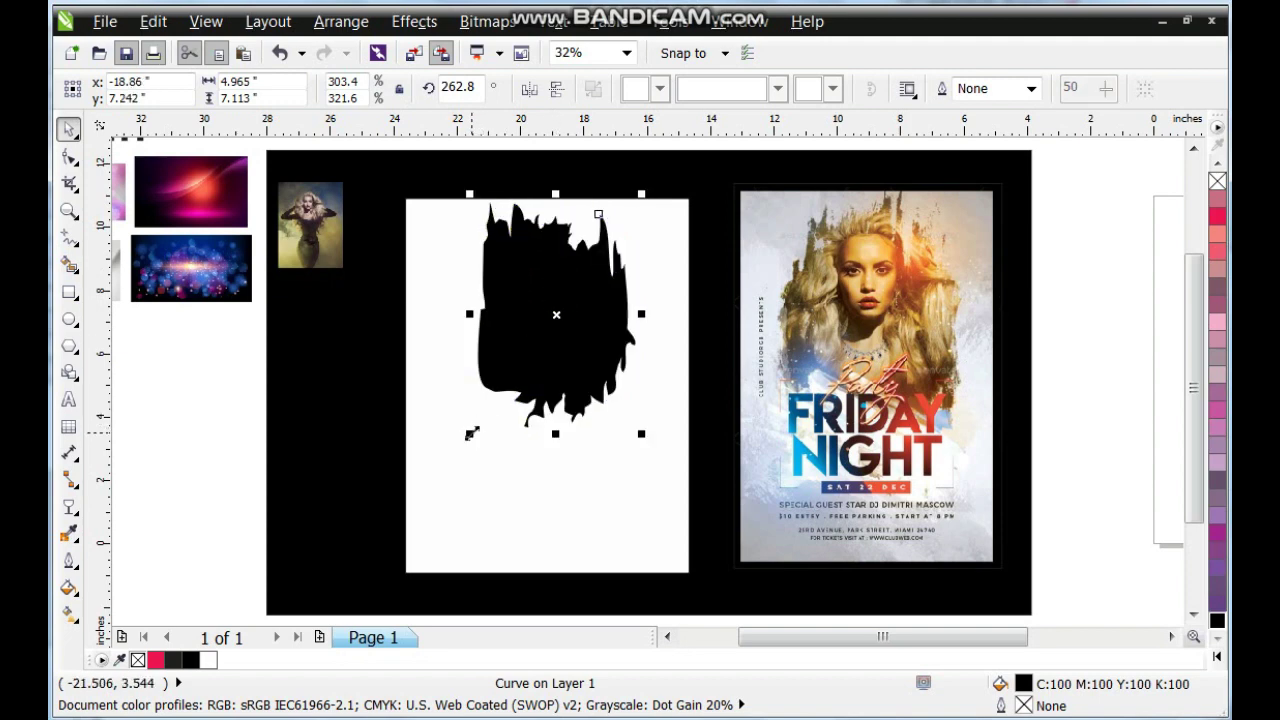
left_click_drag(470, 433, 455, 455)
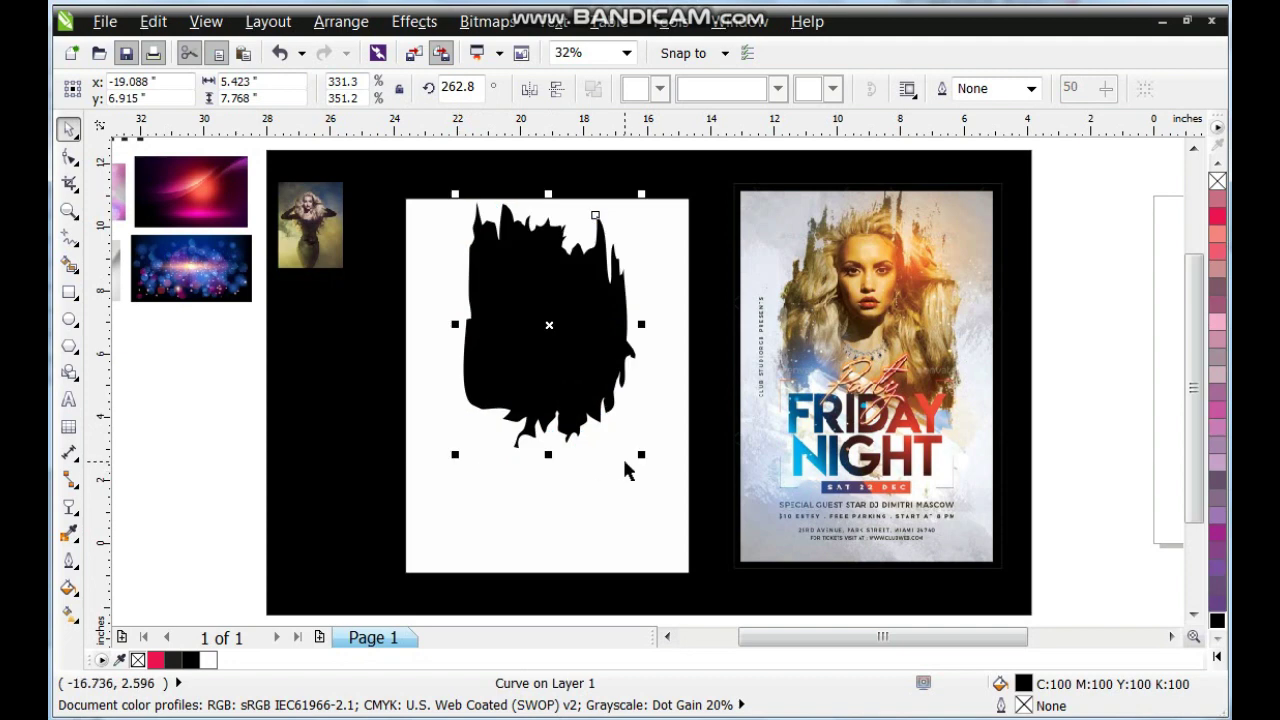
left_click_drag(641, 455, 637, 449)
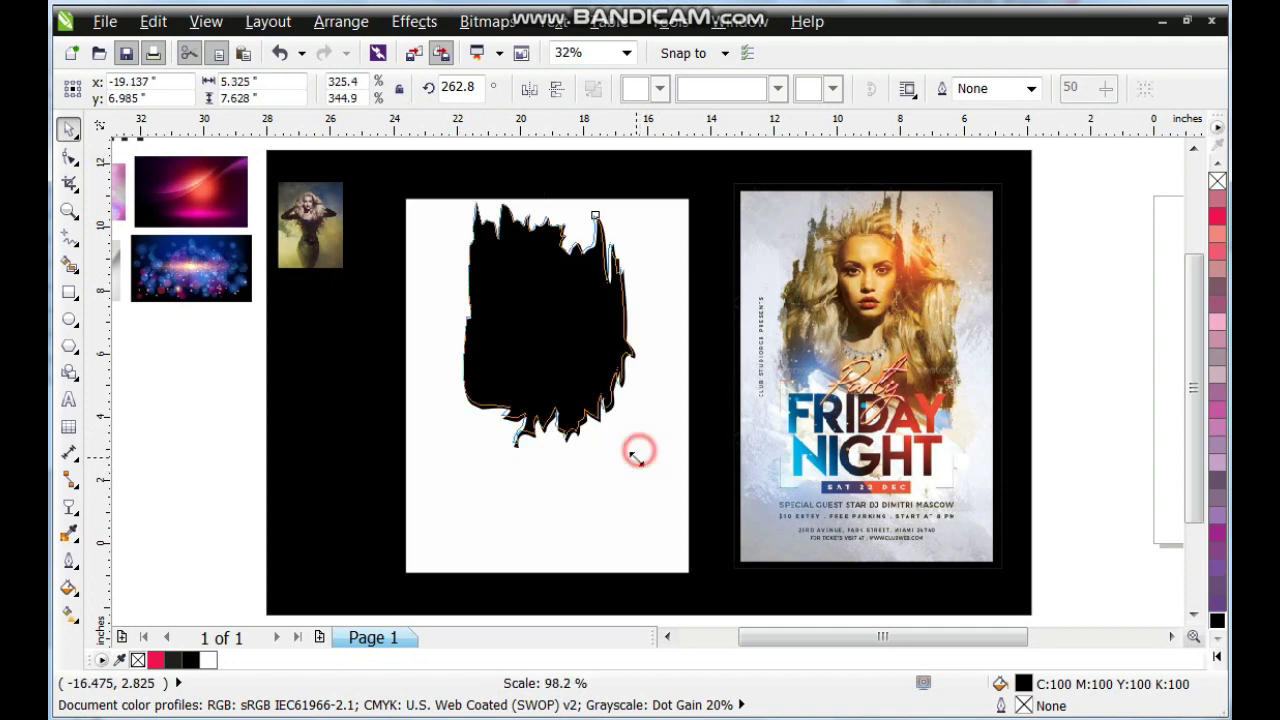
left_click(603, 480, "shift")
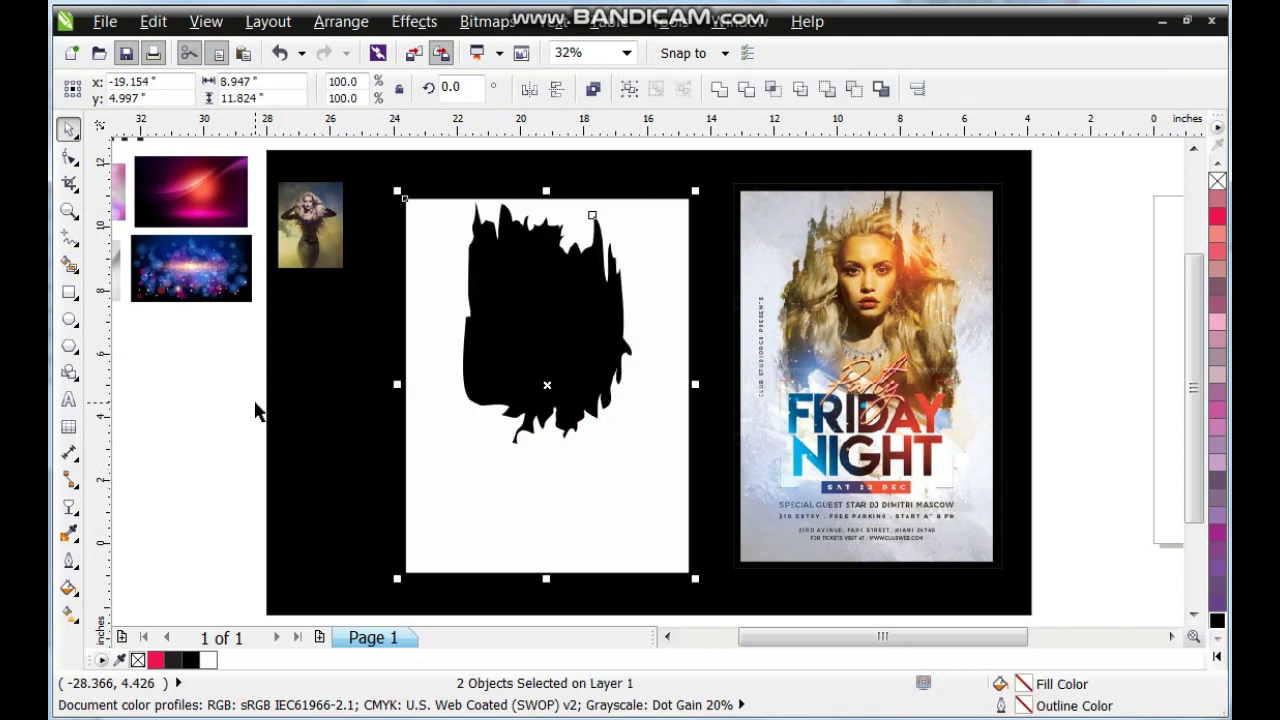
Enlarge the woman's photo to about 7.536 × 10.036 inches and move it beside the brush-stroke shape.
left_click(240, 354)
left_click(333, 262)
left_click_drag(349, 272, 334, 417)
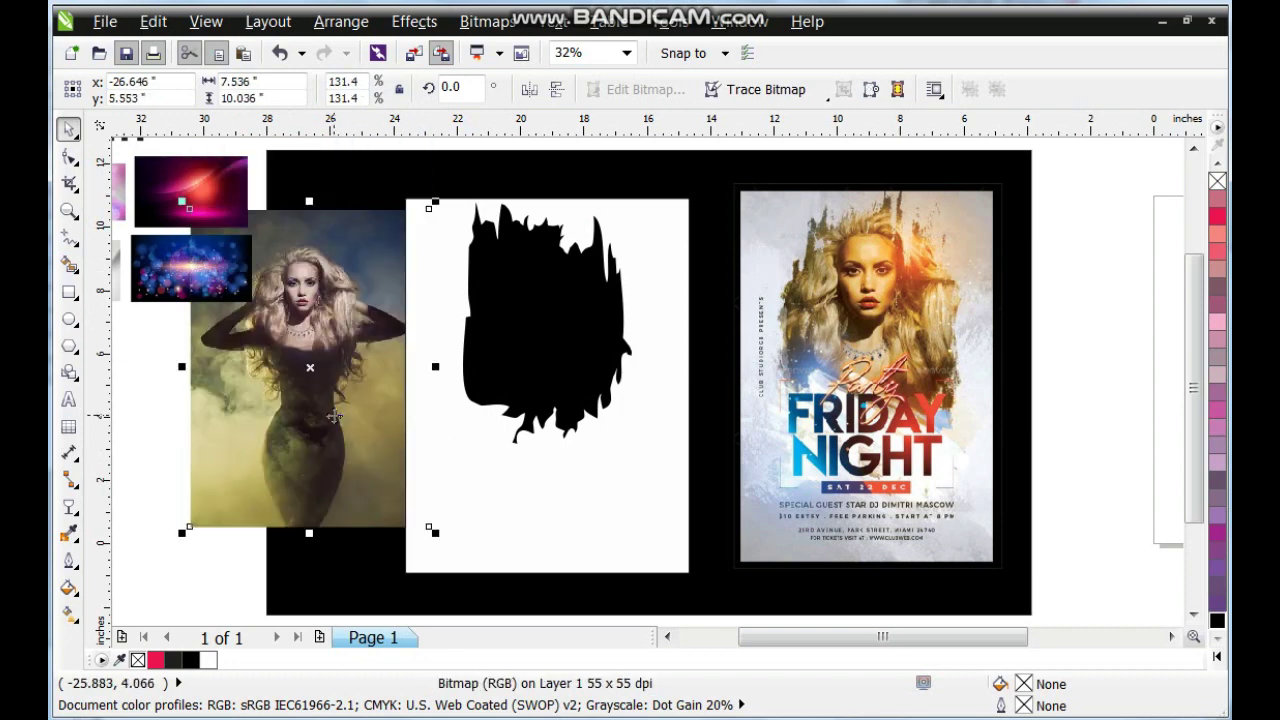
Apply Color Balance of Cyan–Red 52, Magenta–Green 27 and Yellow–Blue -38 to the photo, and enlarge it to about 9.394 × 12.51 inches.
left_click(410, 21)
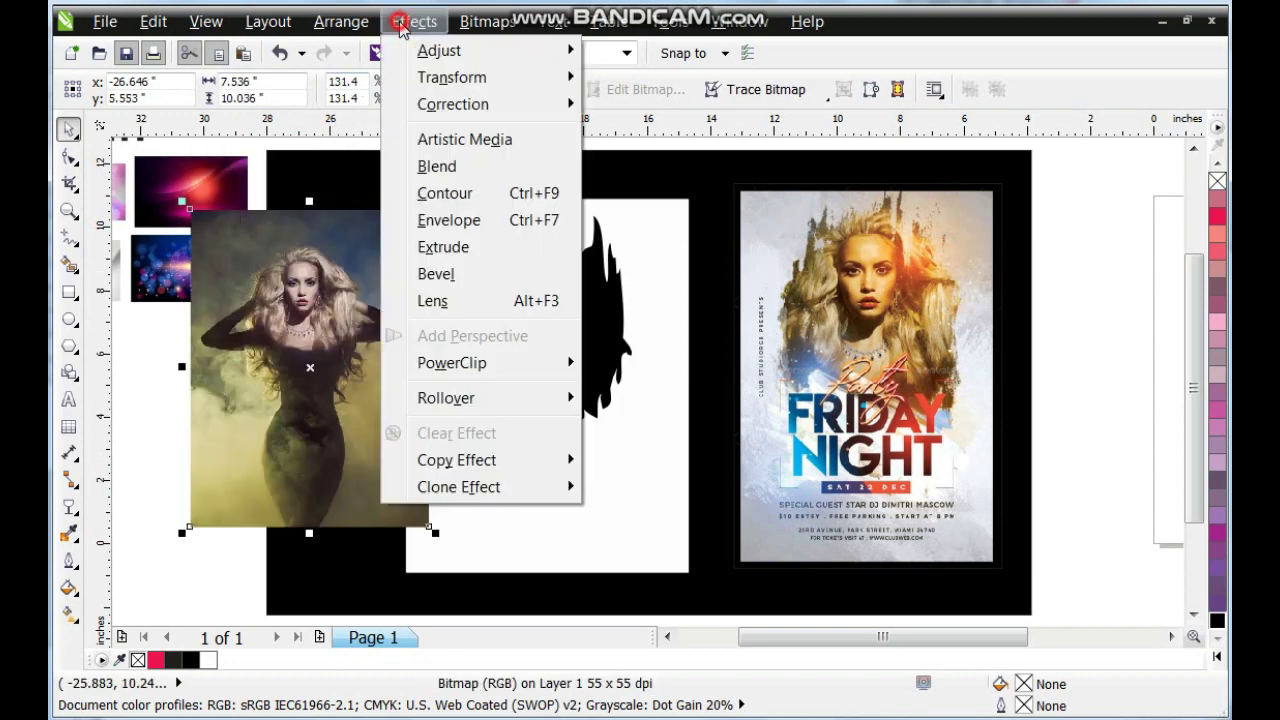
mouse_move(430, 50)
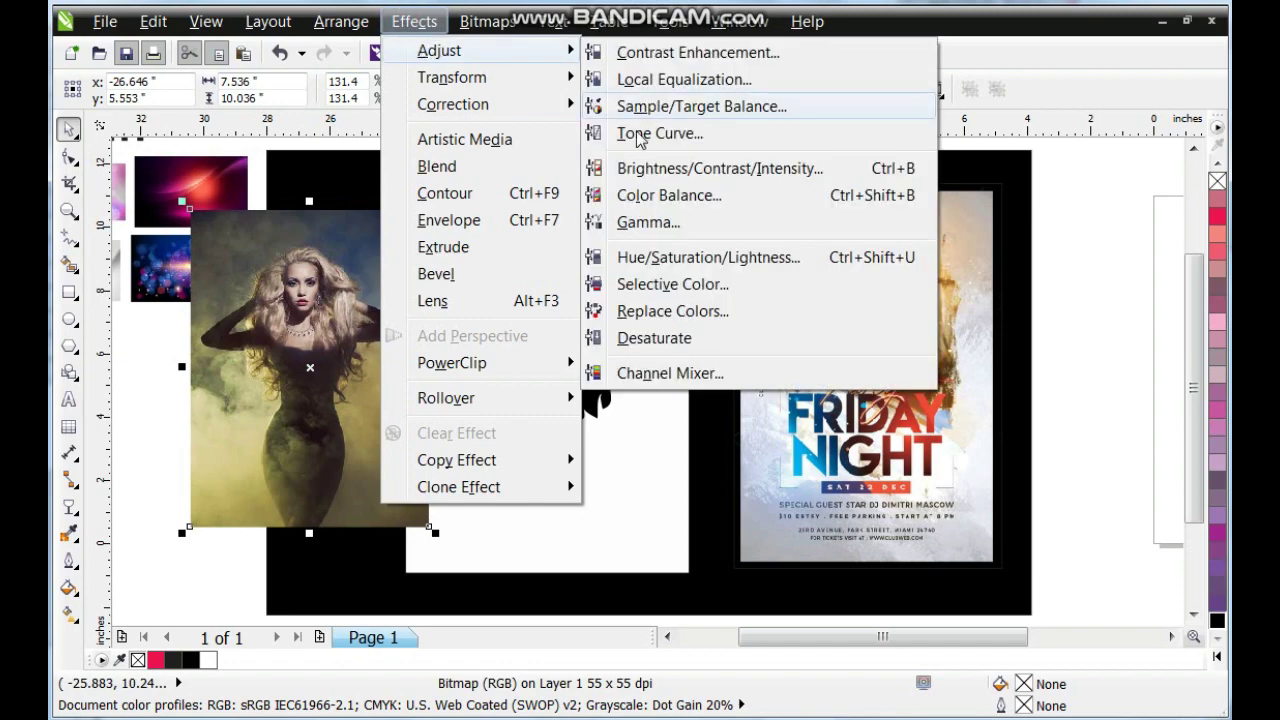
left_click(657, 194)
left_click(461, 463)
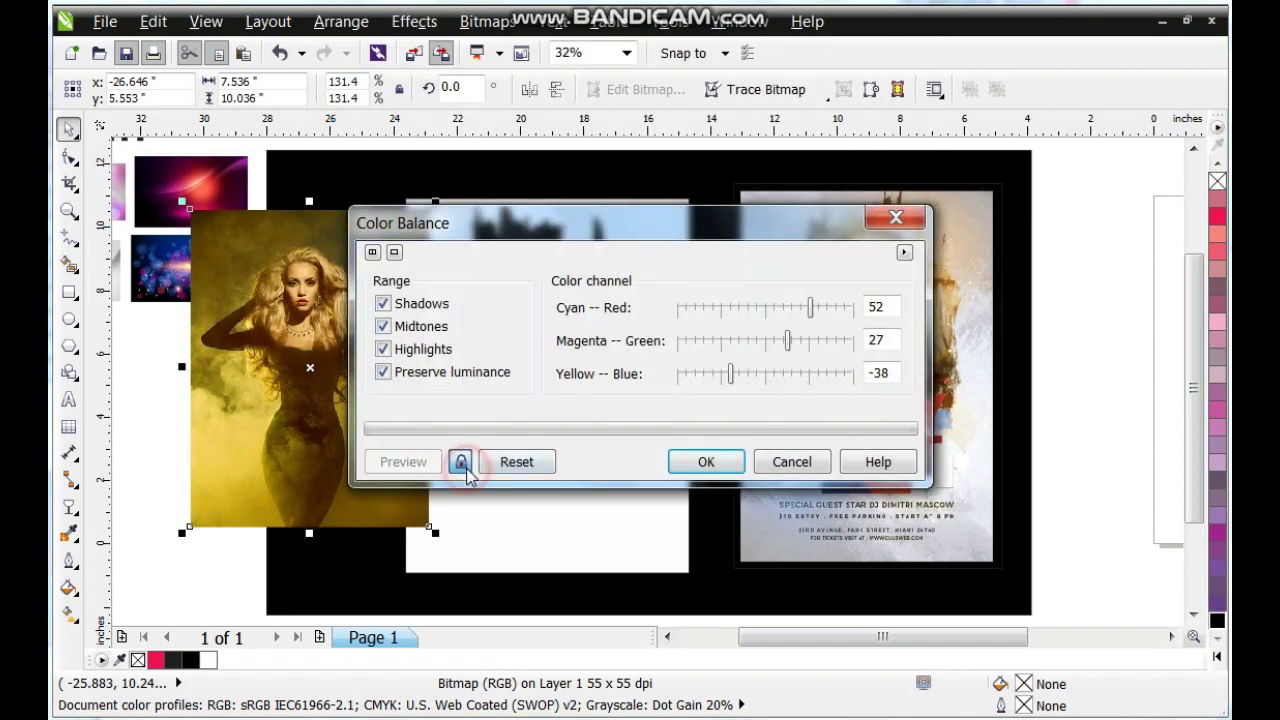
left_click(727, 462)
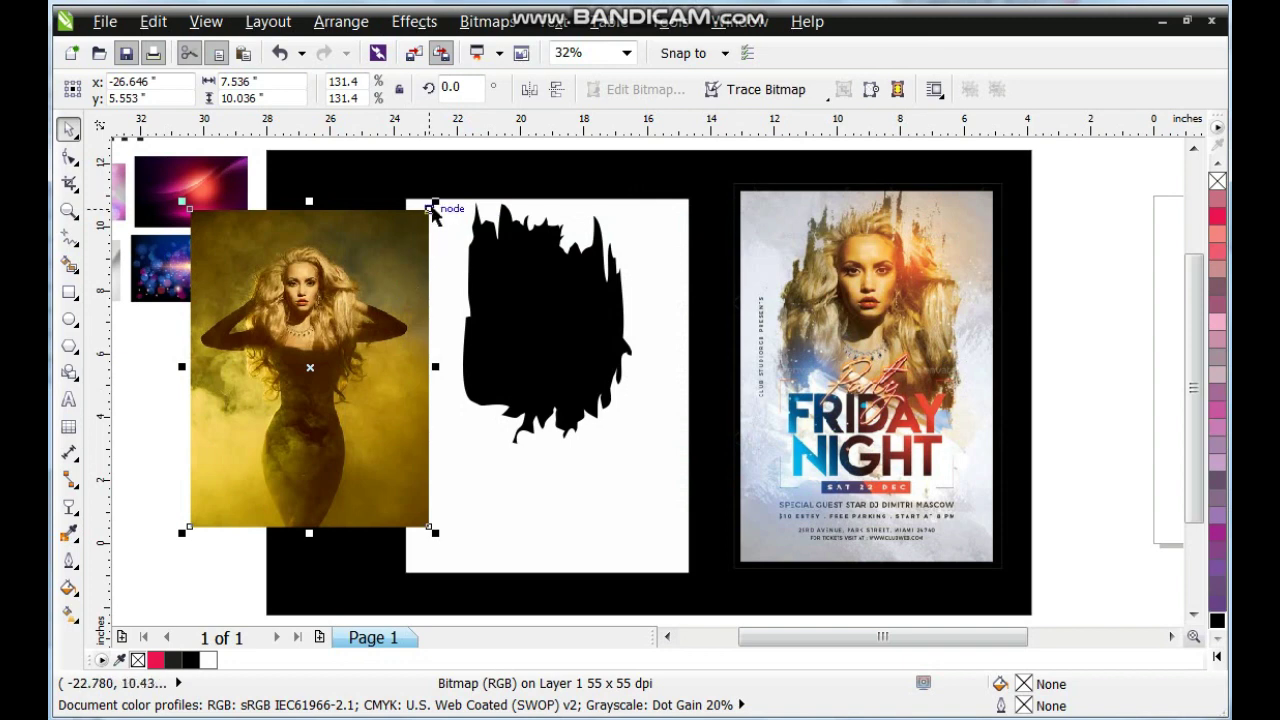
left_click_drag(434, 199, 464, 161)
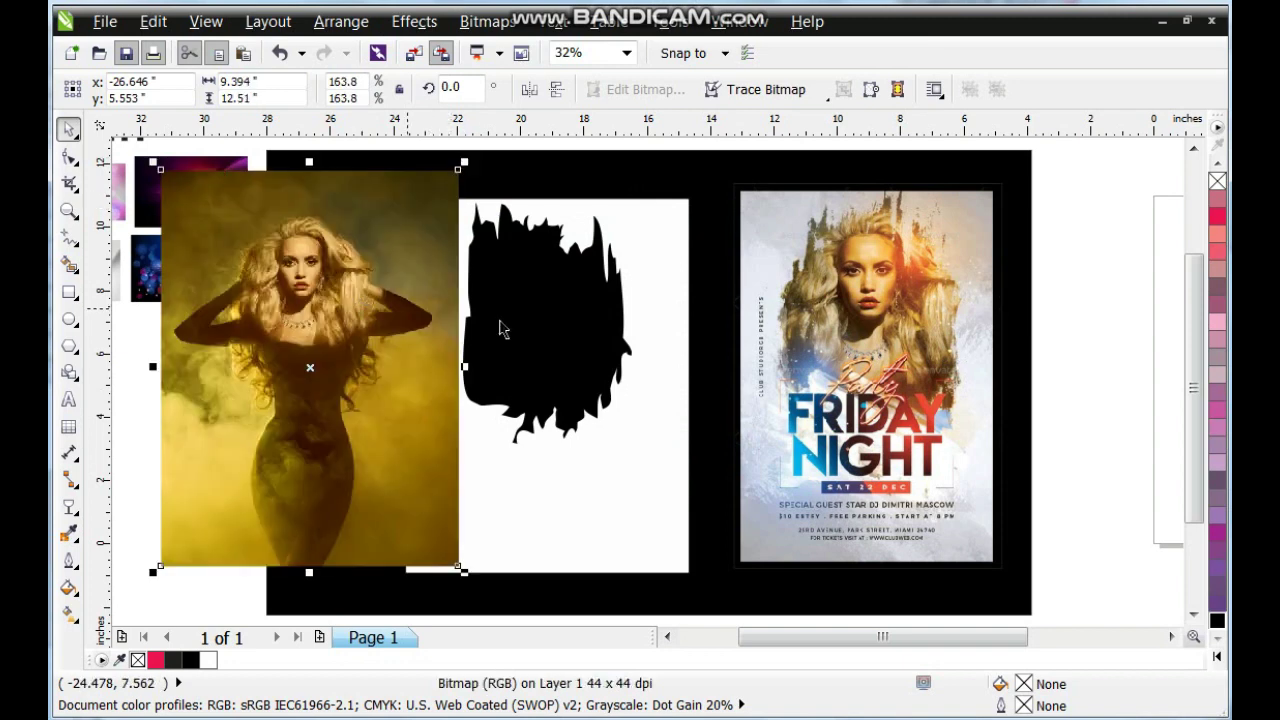
Remove the fill from the brush-stroke shape and give it a pink outline.
left_click(550, 322)
left_click(1218, 181)
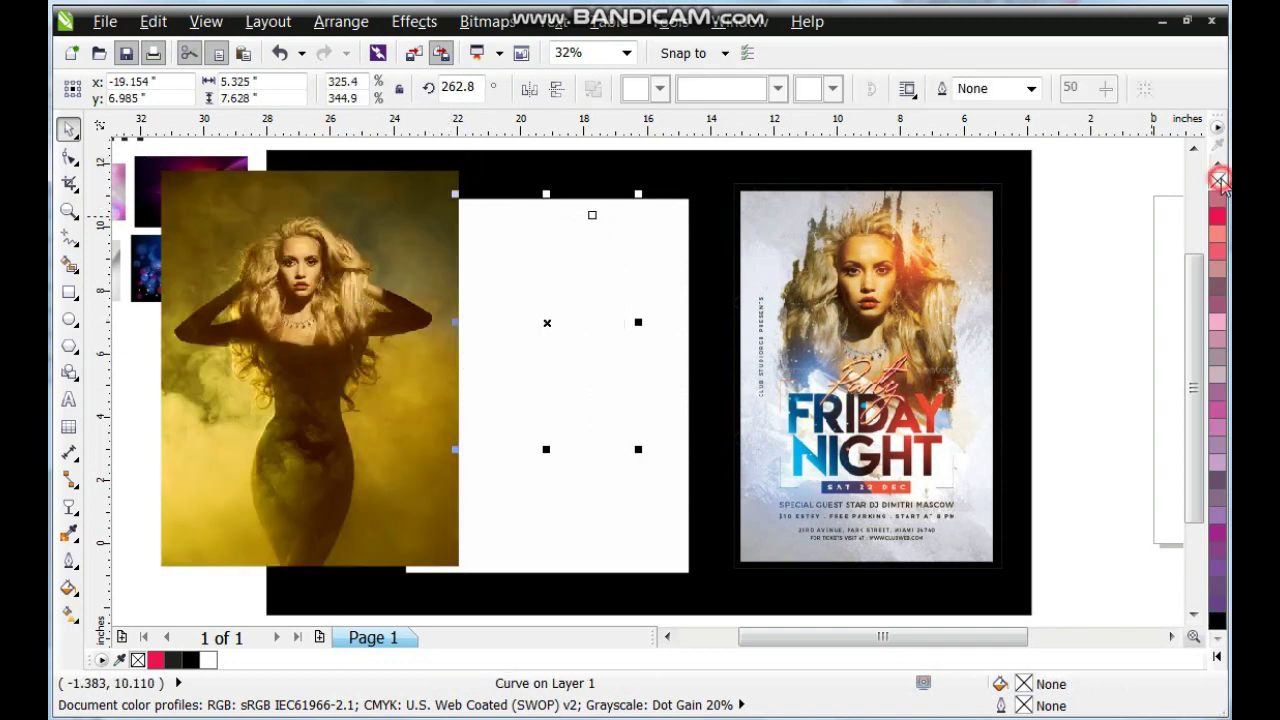
right_click(1217, 198)
Place the photo behind the brush-stroke outline and enlarge it to about 12.475 × 16.613 inches, framing the face inside the outline.
left_click_drag(337, 406, 548, 412)
key("ctrl+Page_Down")
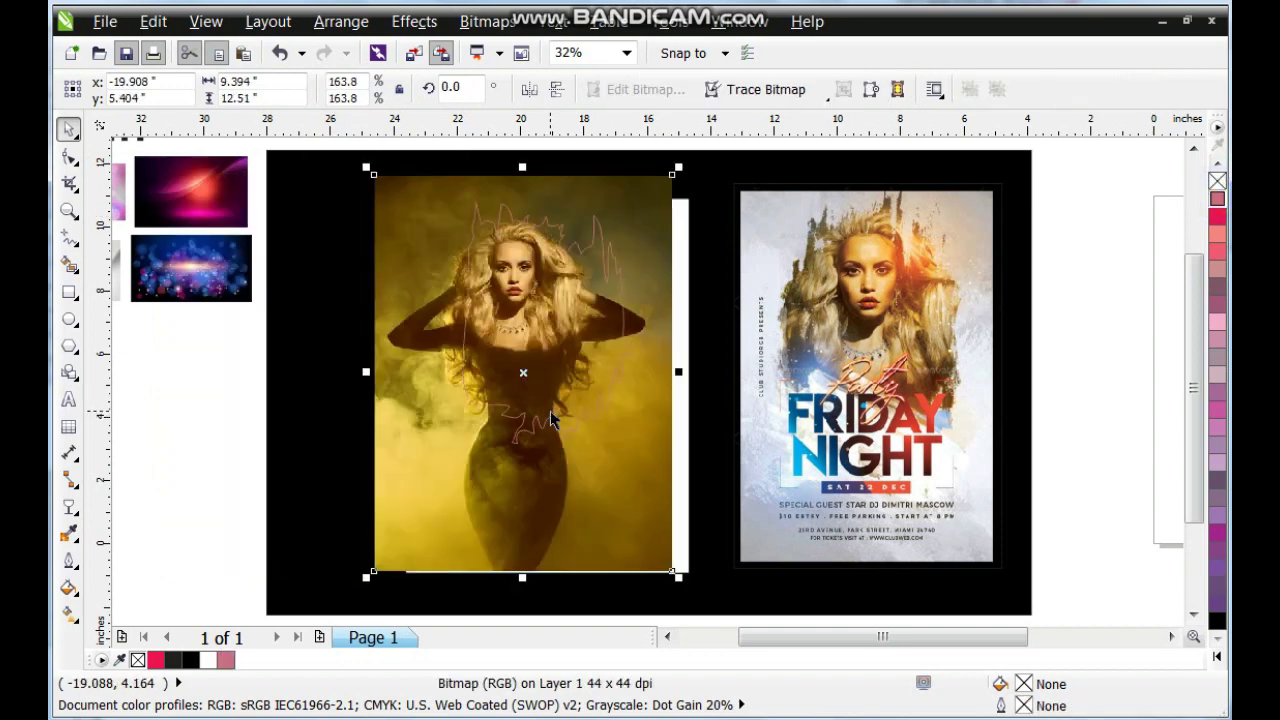
left_click_drag(678, 577, 729, 613)
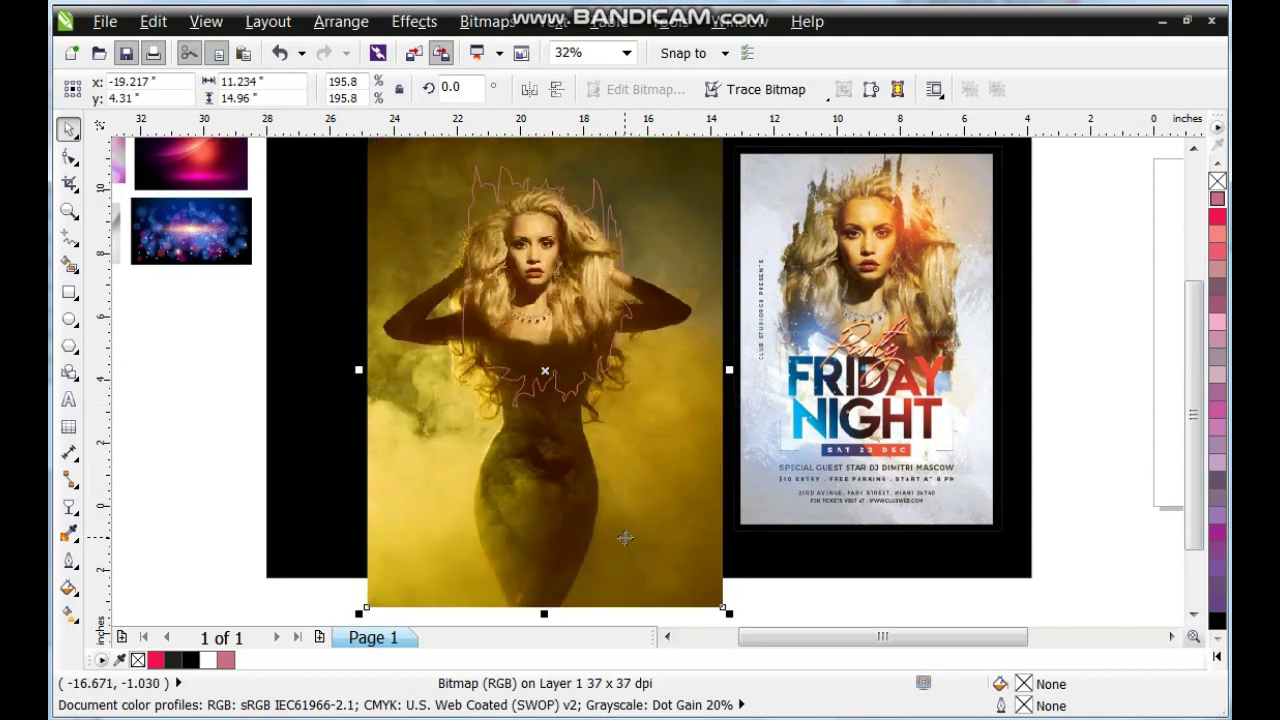
left_click_drag(720, 606, 735, 593)
left_click_drag(615, 463, 614, 470)
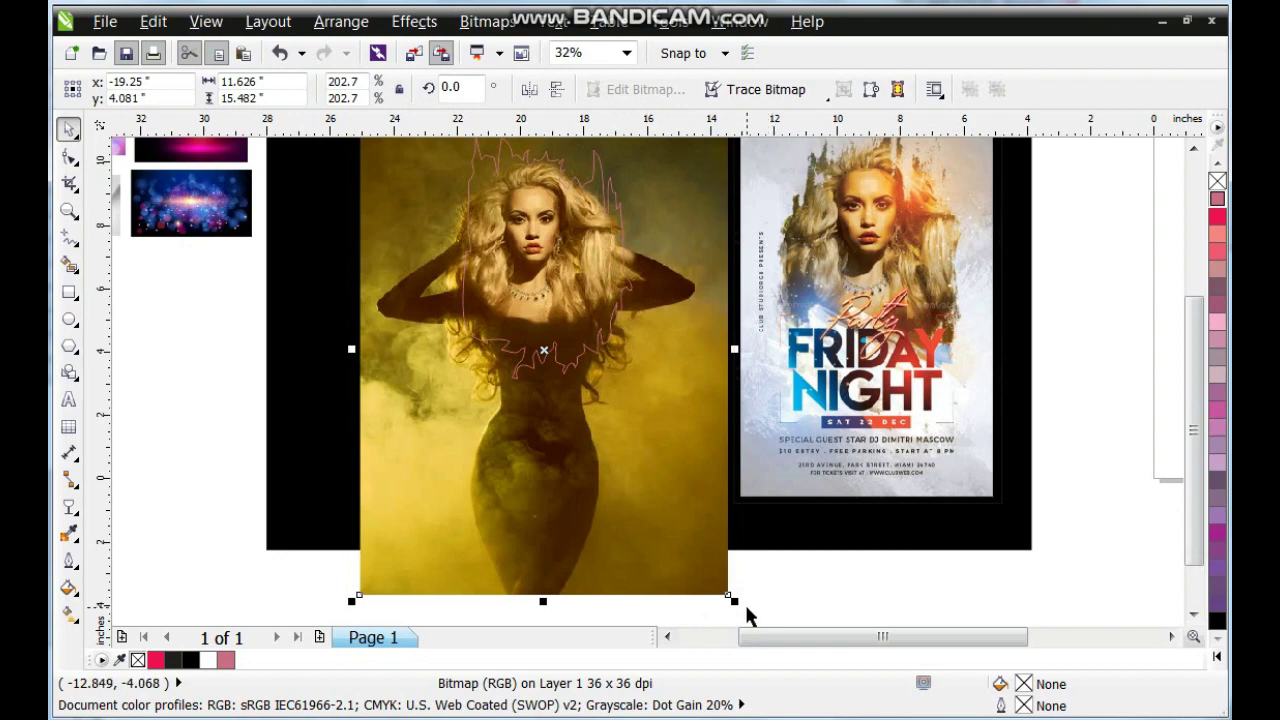
left_click_drag(735, 600, 741, 606)
left_click_drag(643, 492, 645, 499)
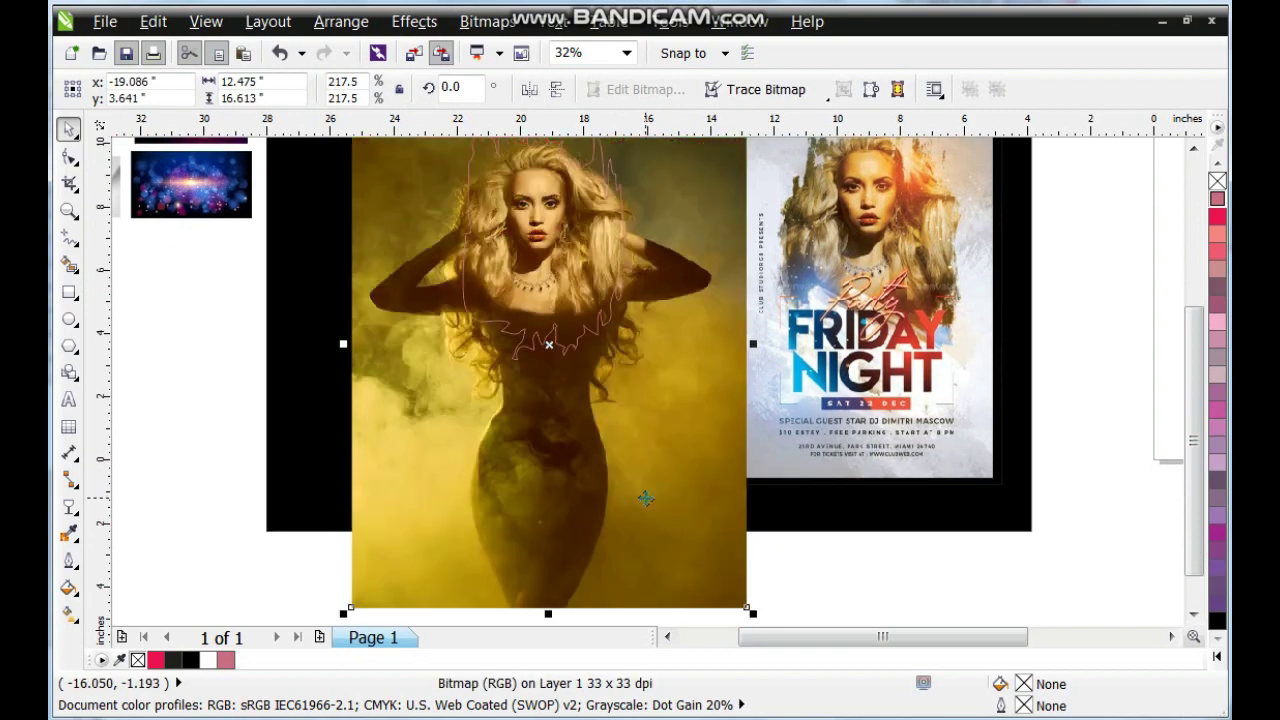
PowerClip the photo inside the brush-stroke shape and remove the shape's outline.
left_click(1193, 150)
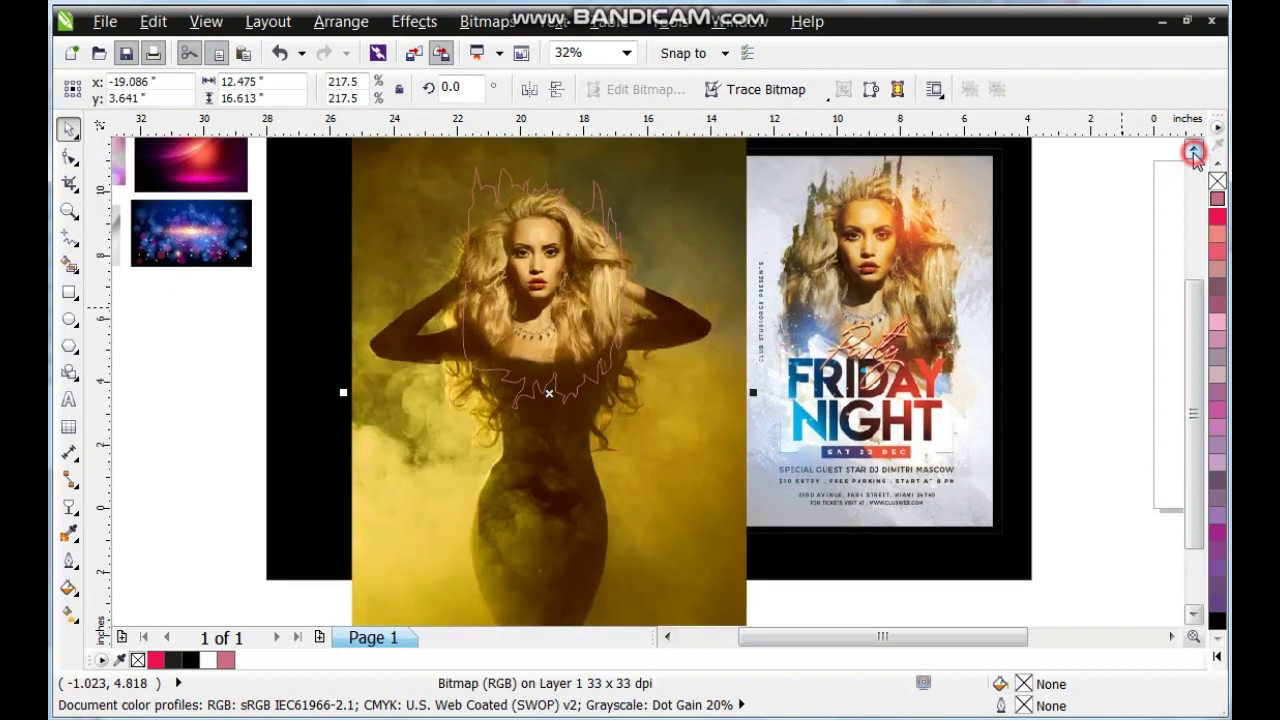
left_click(410, 22)
mouse_move(508, 363)
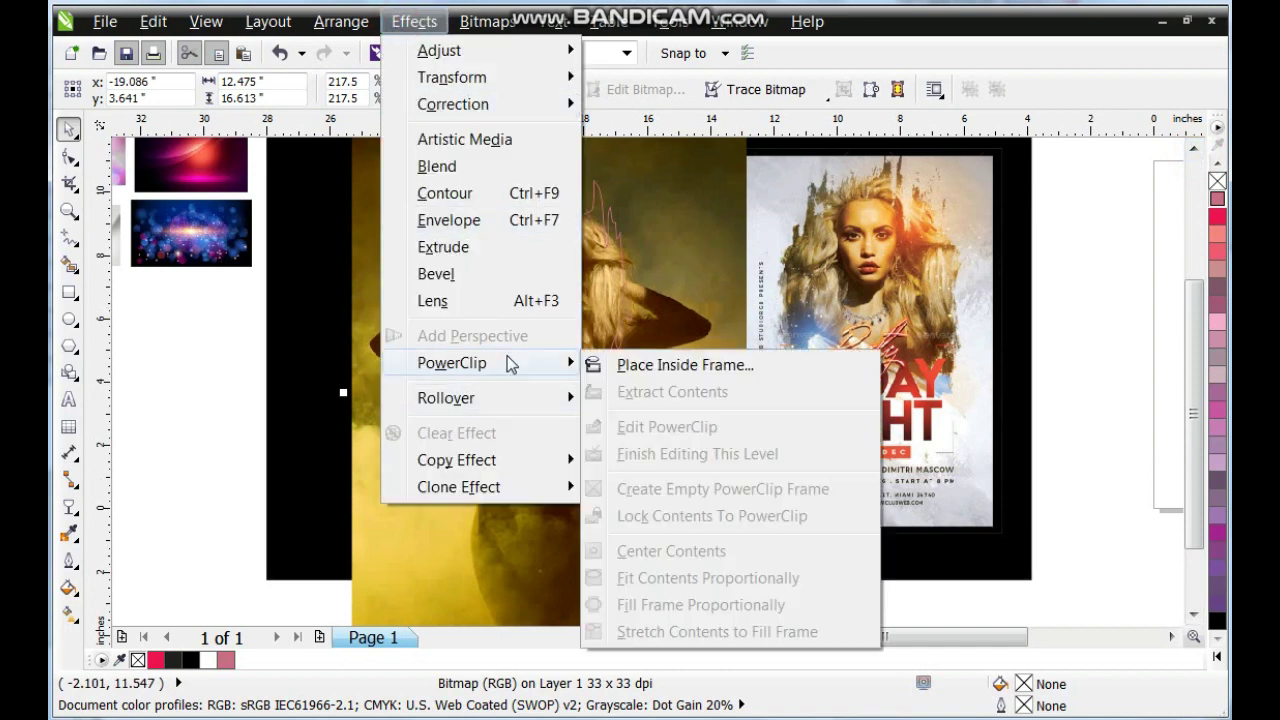
left_click(662, 366)
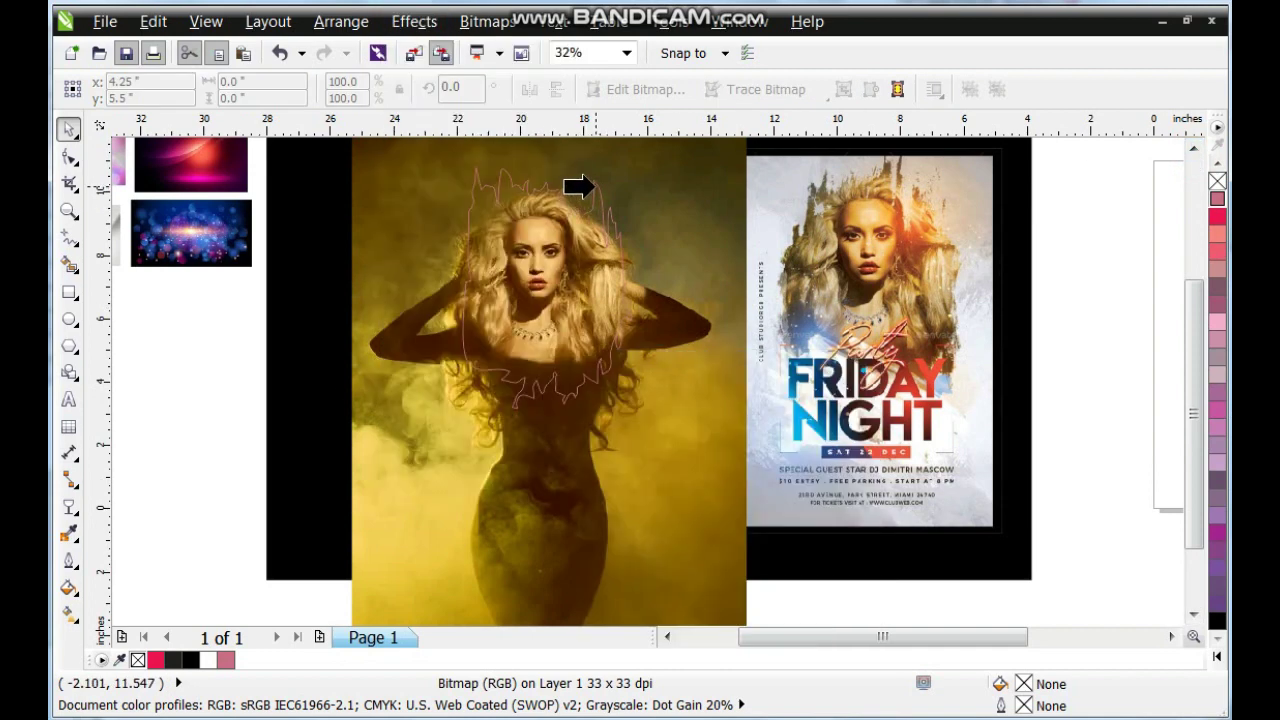
left_click(593, 186)
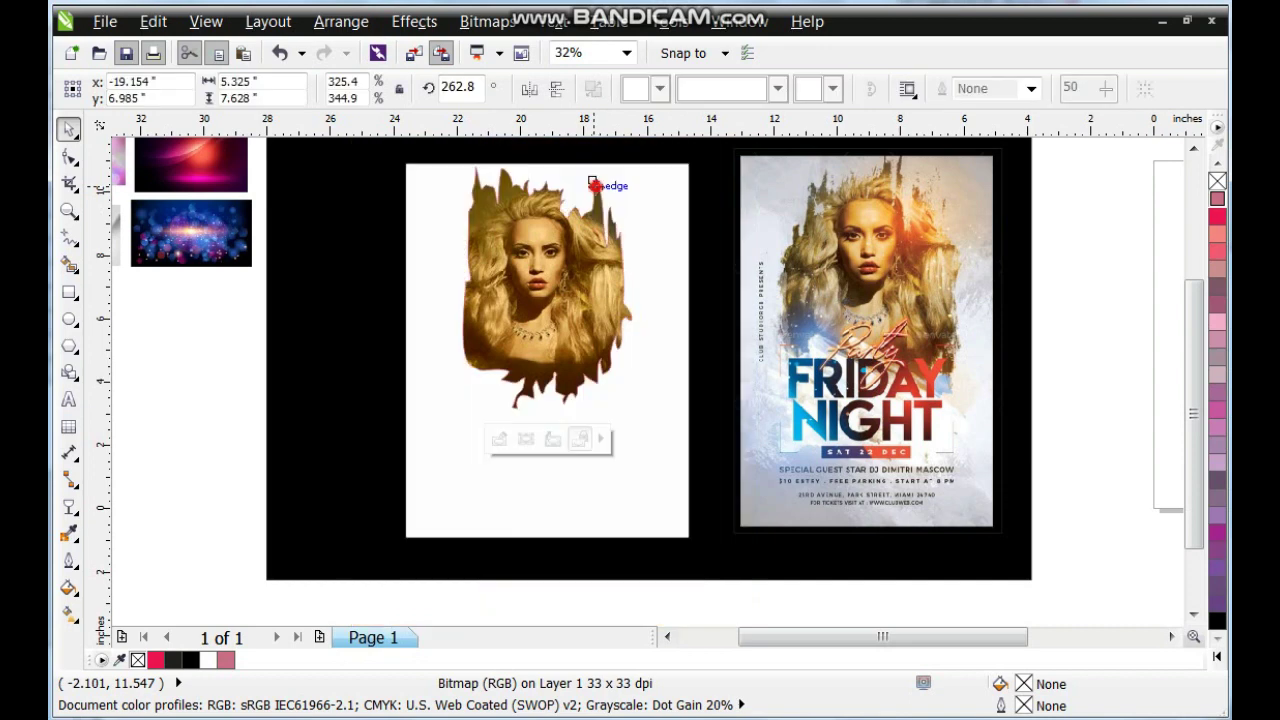
right_click(1218, 181)
left_click(1116, 220)
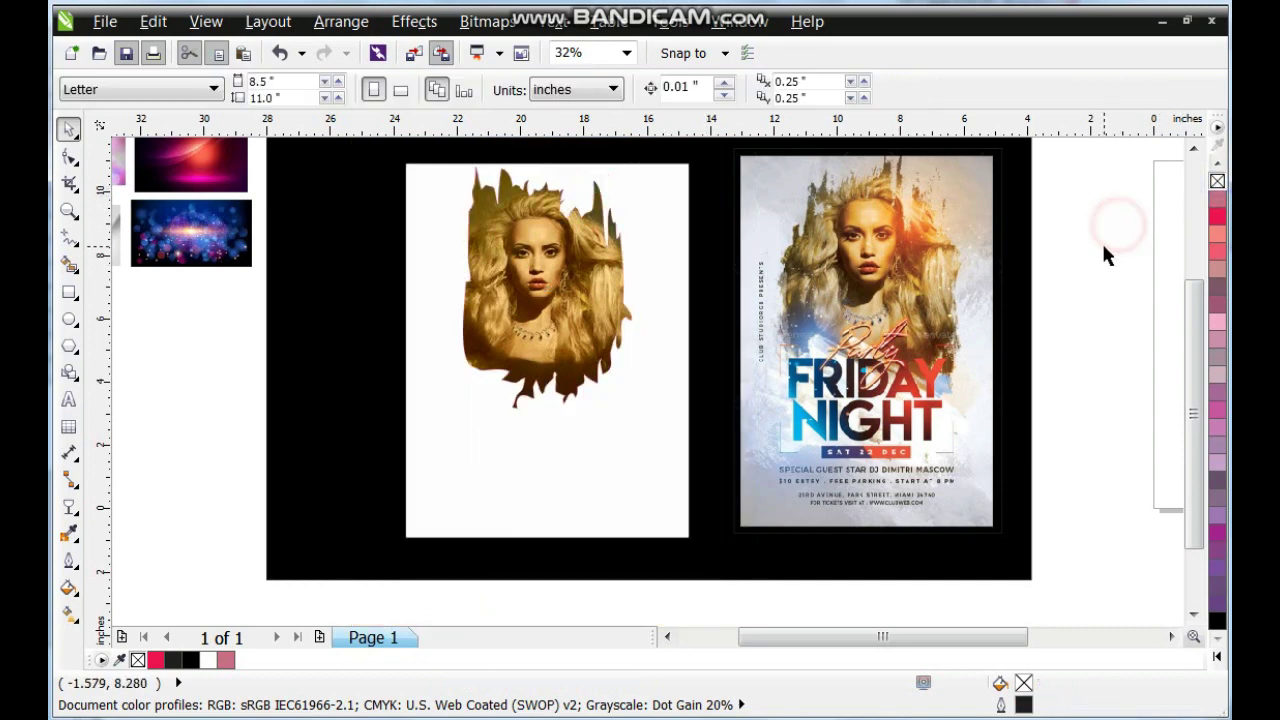
Break the FRIDAY NIGHT text apart into two lines and position NIGHT closer beneath FRIDAY.
left_click(1193, 148)
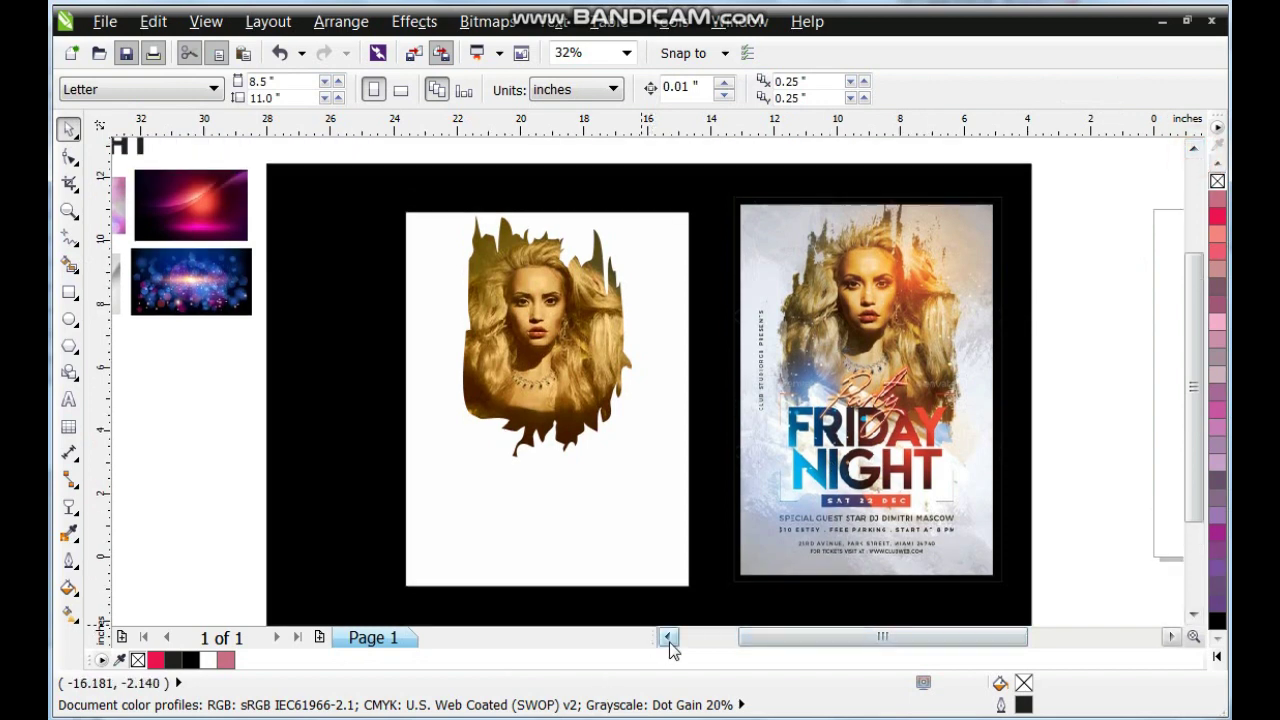
left_click(667, 636)
left_click(1193, 148)
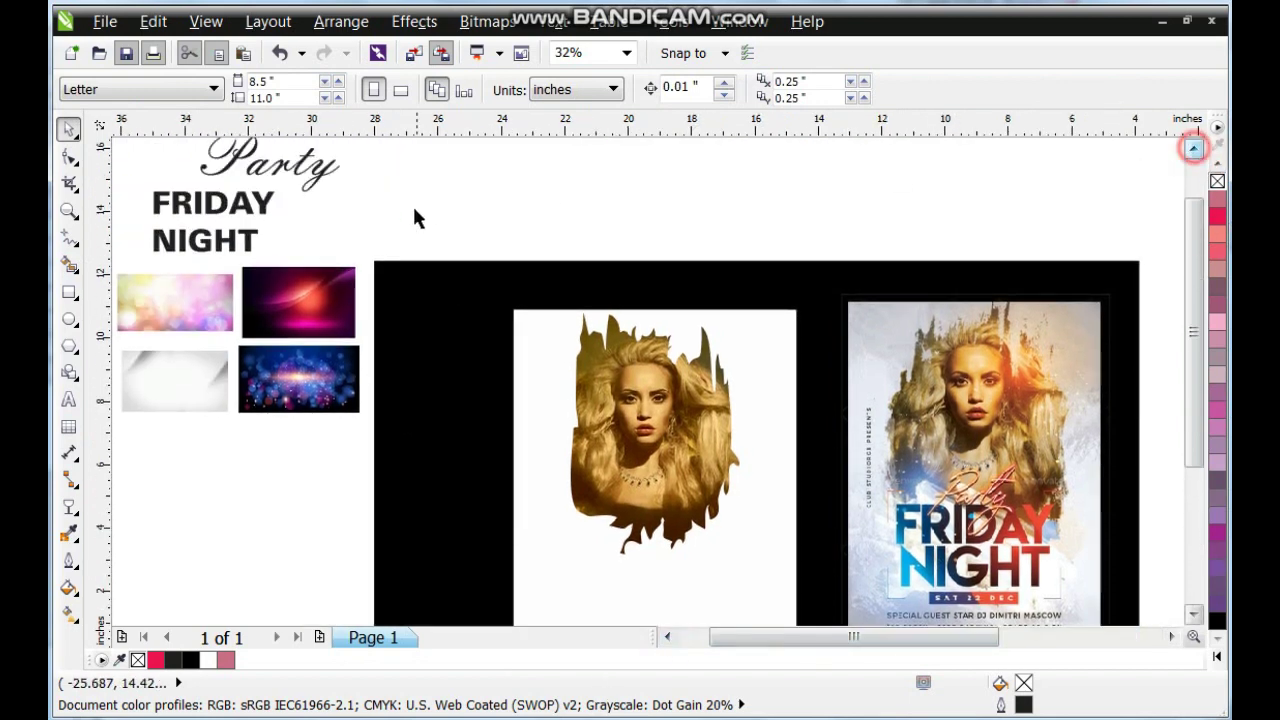
left_click(196, 238)
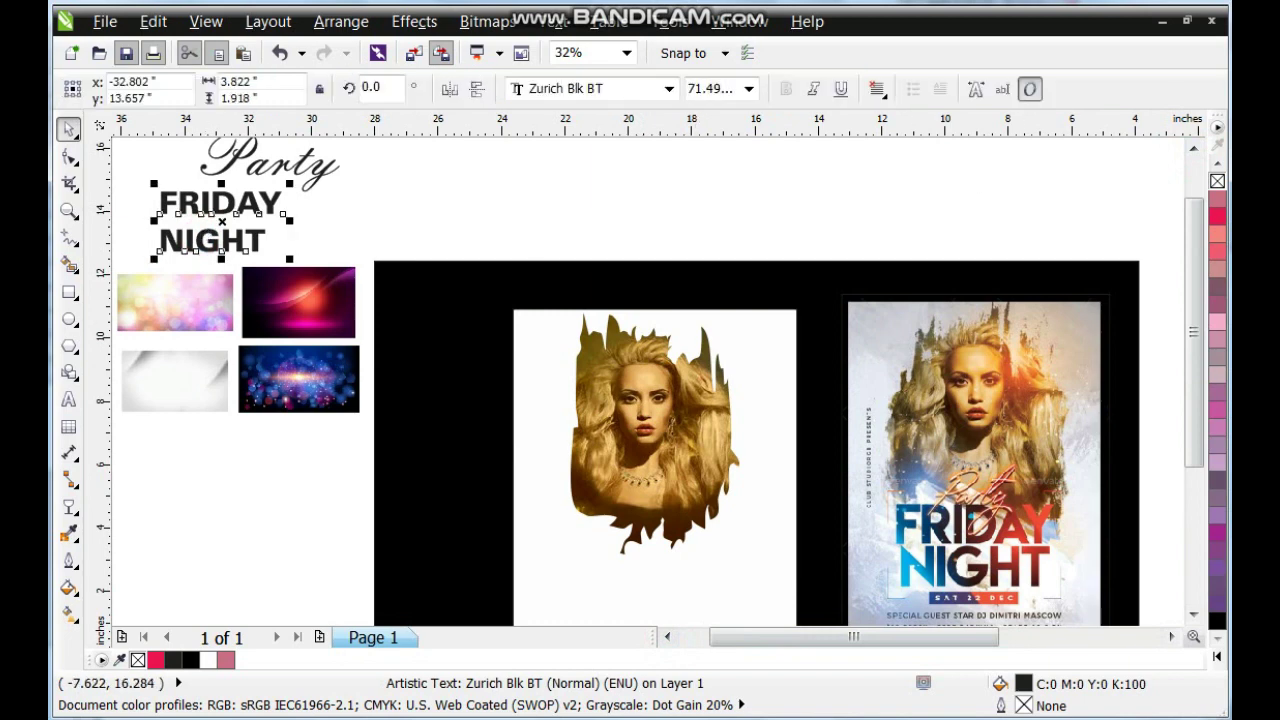
key("ctrl+k")
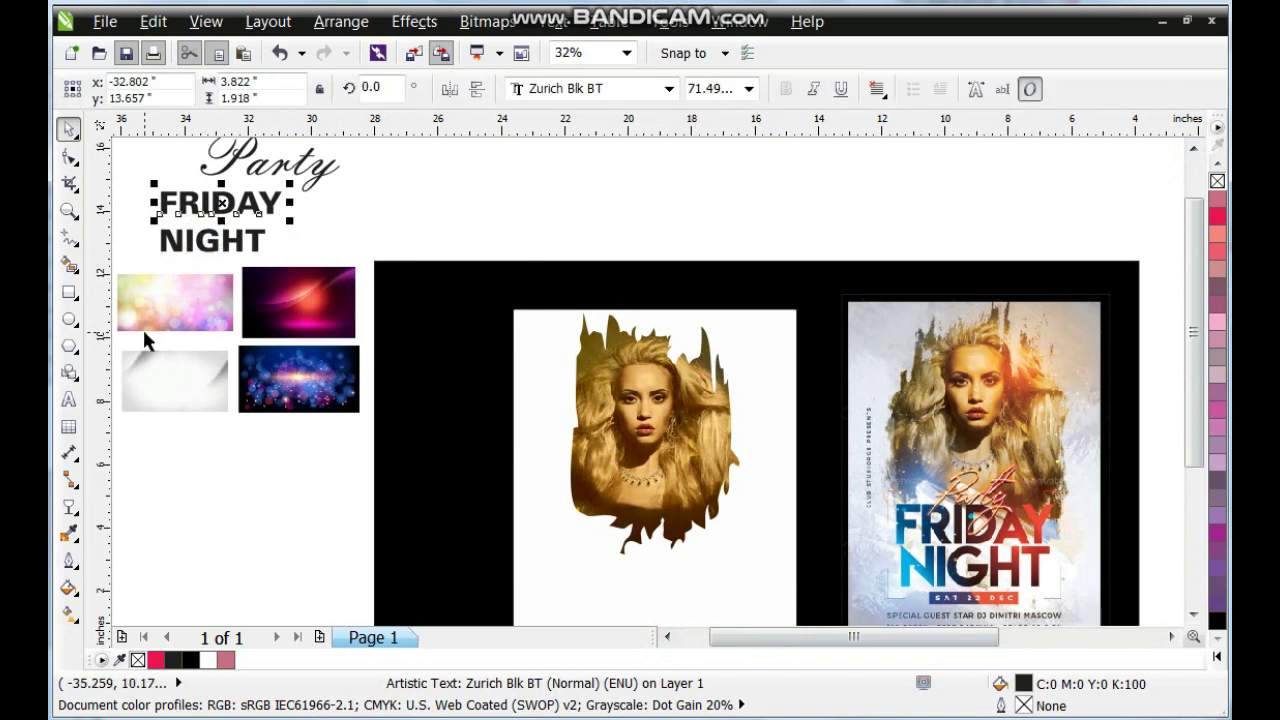
left_click_drag(214, 240, 220, 236)
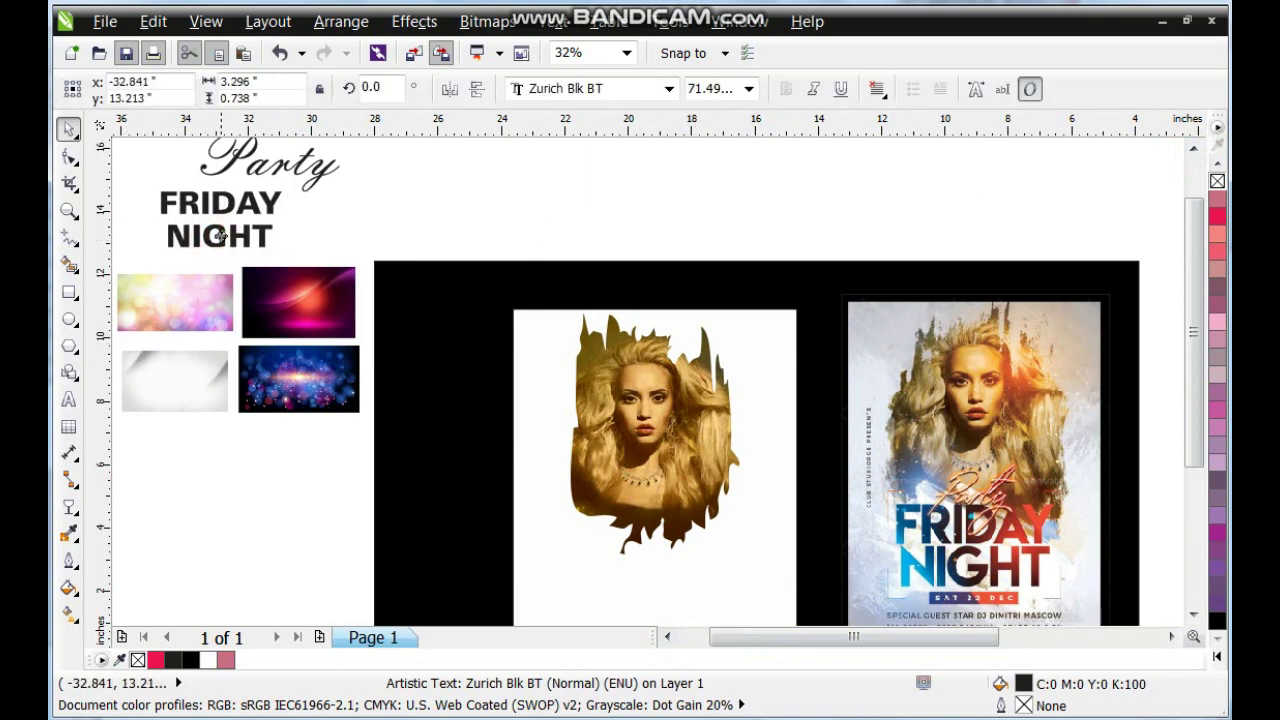
Move the FRIDAY and NIGHT lines together over the clipped photo's lower edge and enlarge them to about 6.374 × 2.904 inches.
left_click(232, 206, "shift")
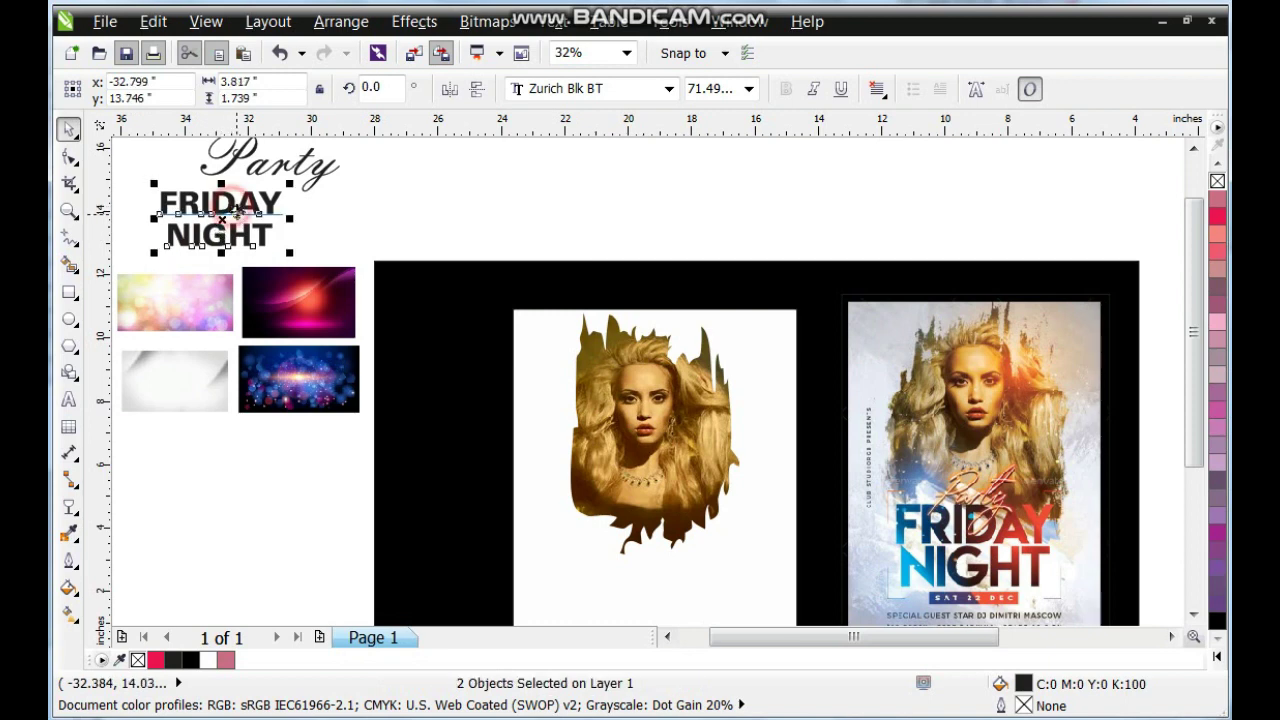
left_click(1195, 616)
left_click_drag(265, 180, 667, 524)
left_click_drag(690, 477, 748, 452)
left_click_drag(748, 553, 771, 562)
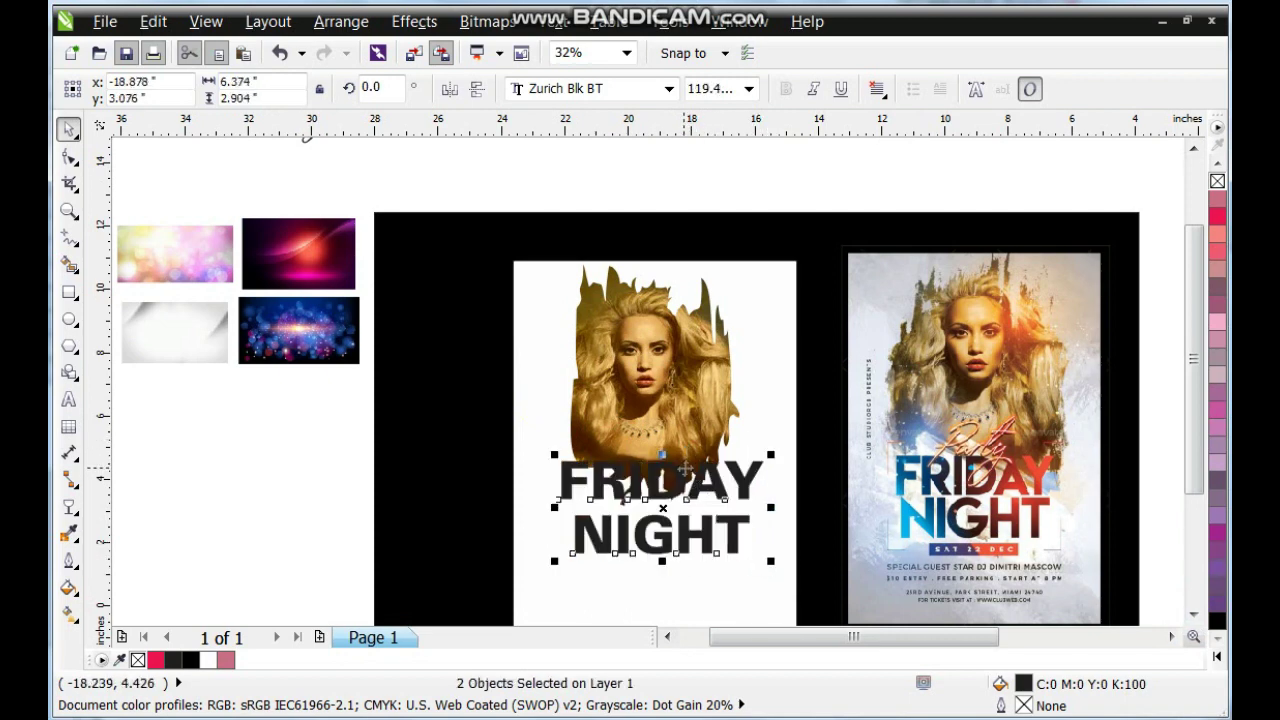
Center both text lines horizontally with the clipped photo and raise NIGHT closer to FRIDAY.
left_click(685, 441, "shift")
key("c")
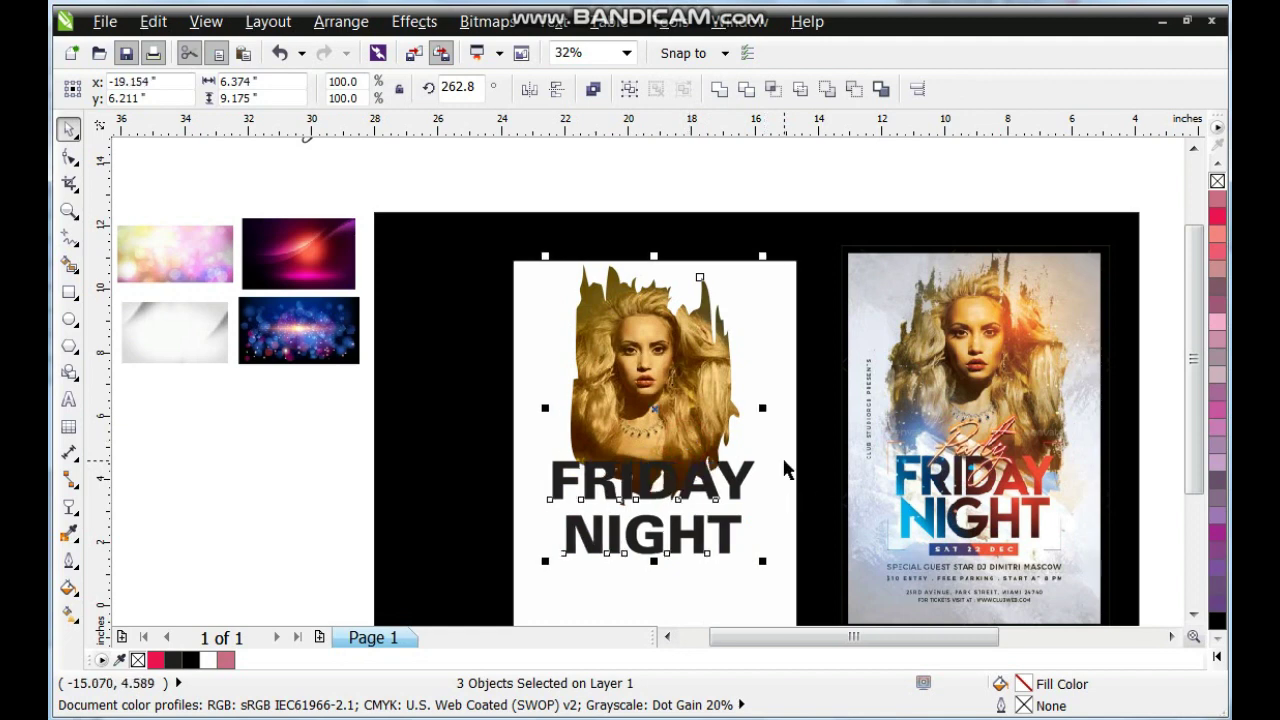
left_click(697, 488)
left_click(697, 537)
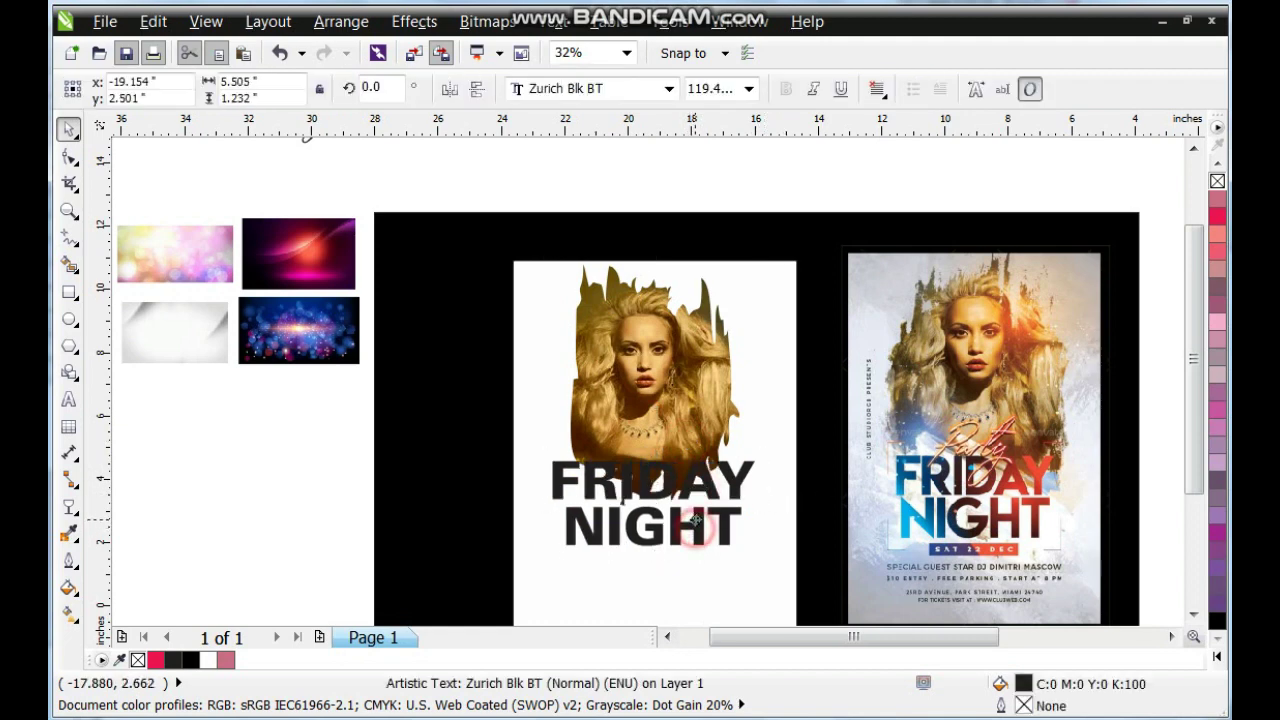
Convert the FRIDAY and NIGHT lines to curves and weld them into a single object.
left_click(710, 490, "shift")
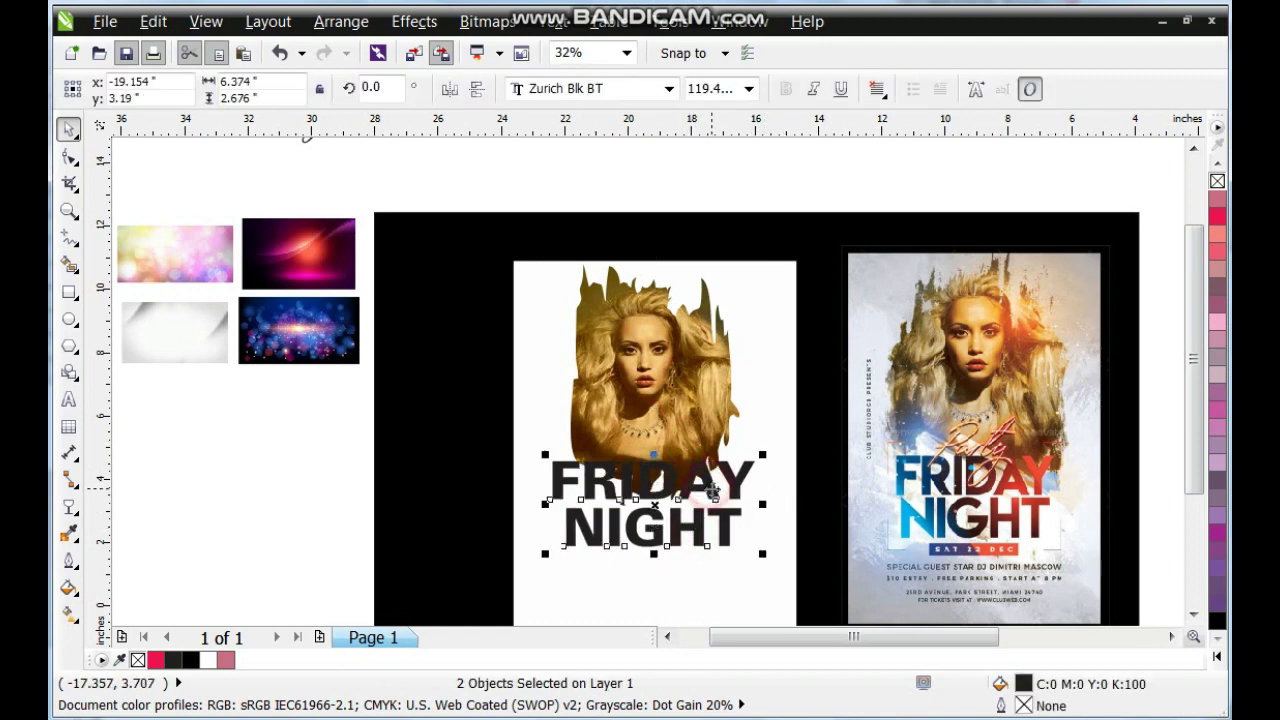
left_click(718, 89)
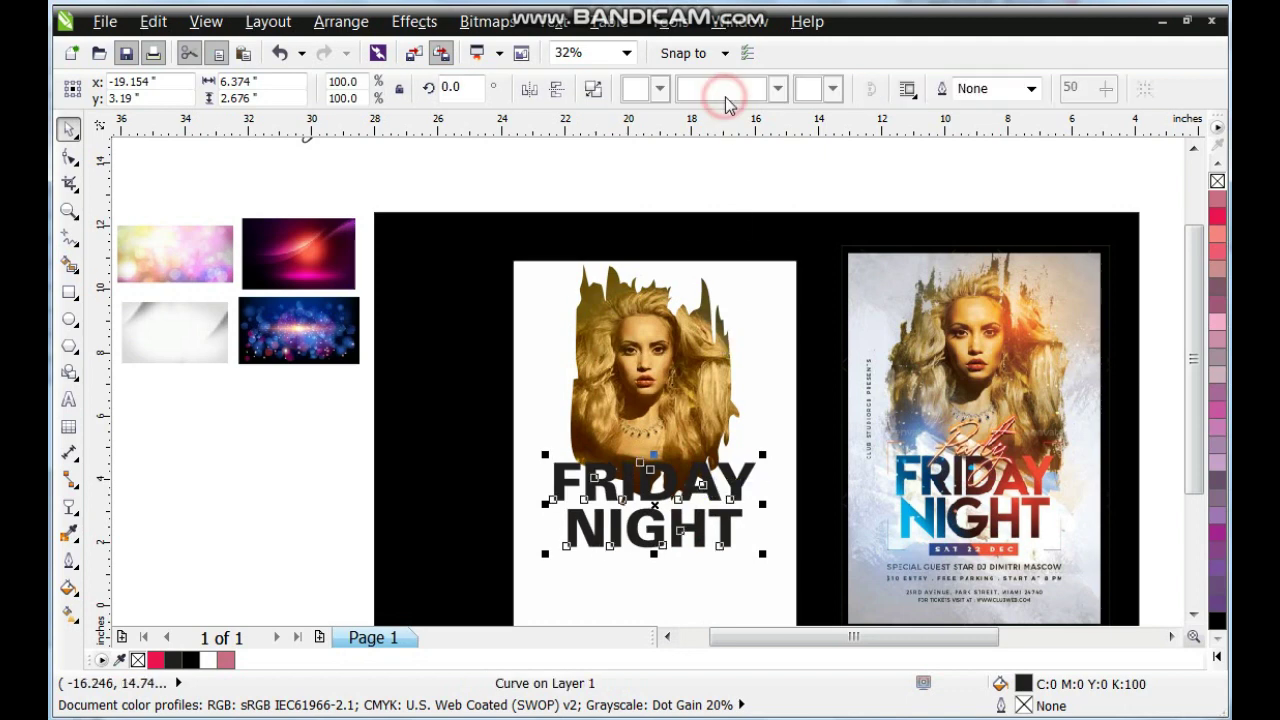
Move the red glow and blue bokeh images beside the title and PowerClip them inside the FRIDAY NIGHT lettering.
left_click(235, 417)
left_click(300, 328)
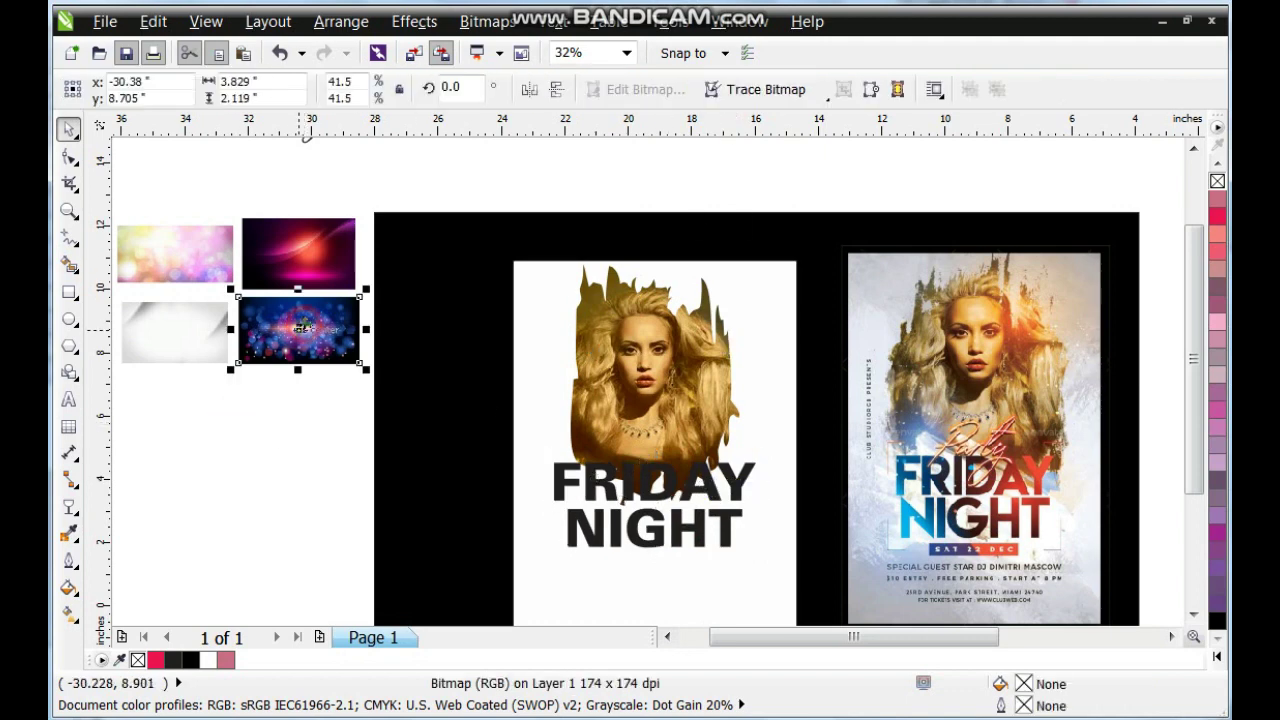
left_click(306, 263, "shift")
left_click_drag(292, 250, 480, 465)
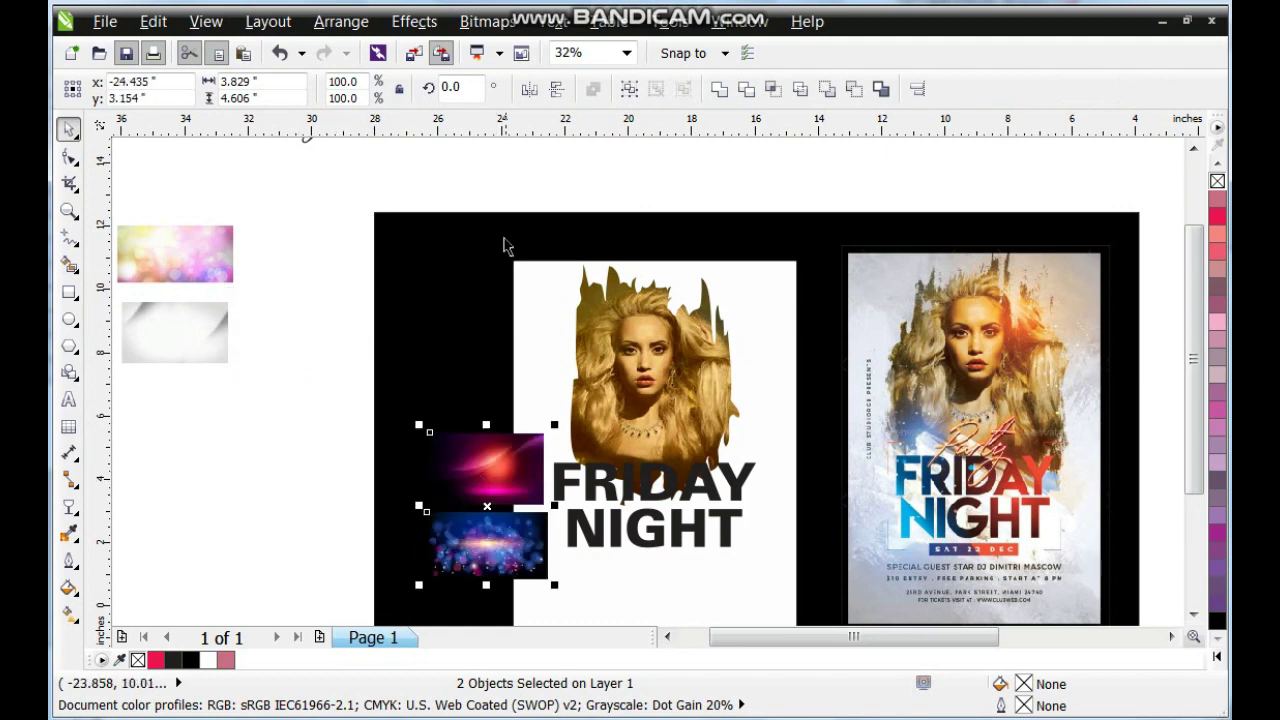
left_click(414, 21)
mouse_move(497, 371)
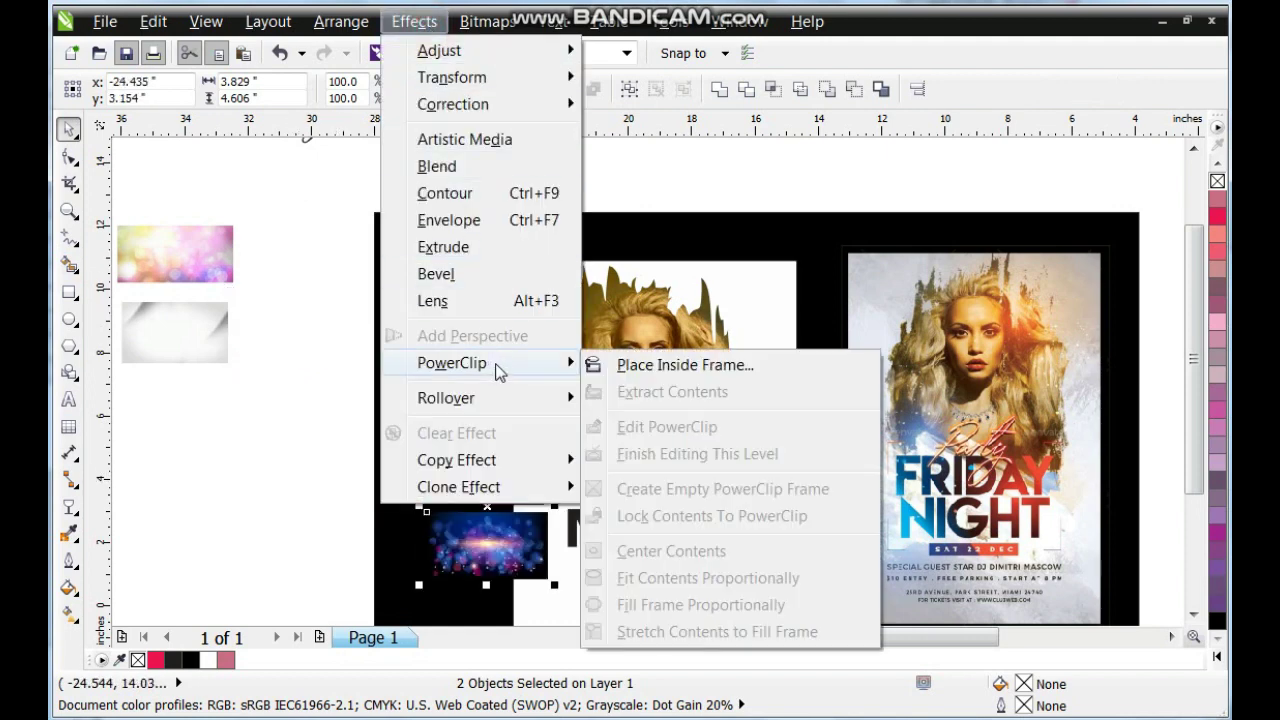
left_click(630, 364)
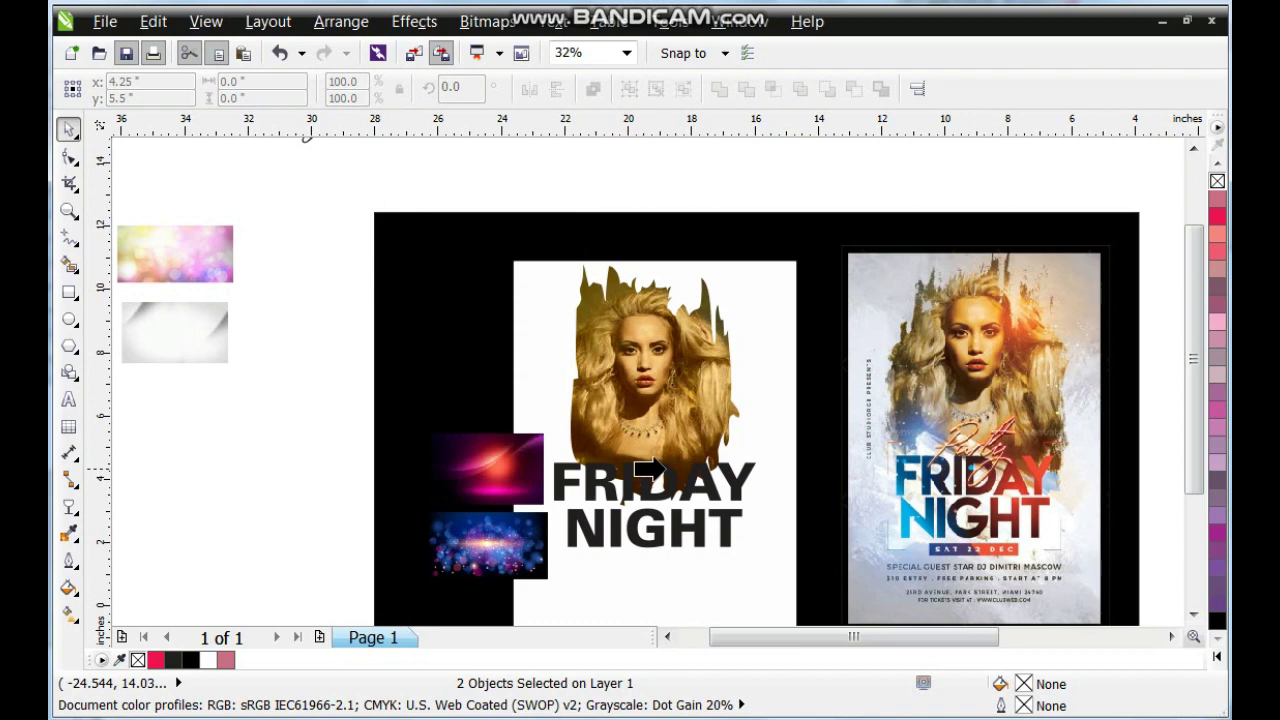
left_click(613, 467)
Edit the title's PowerClip contents, placing the blue image over the lettering's left half at about 3.829 × 3.304 inches.
right_click(642, 464)
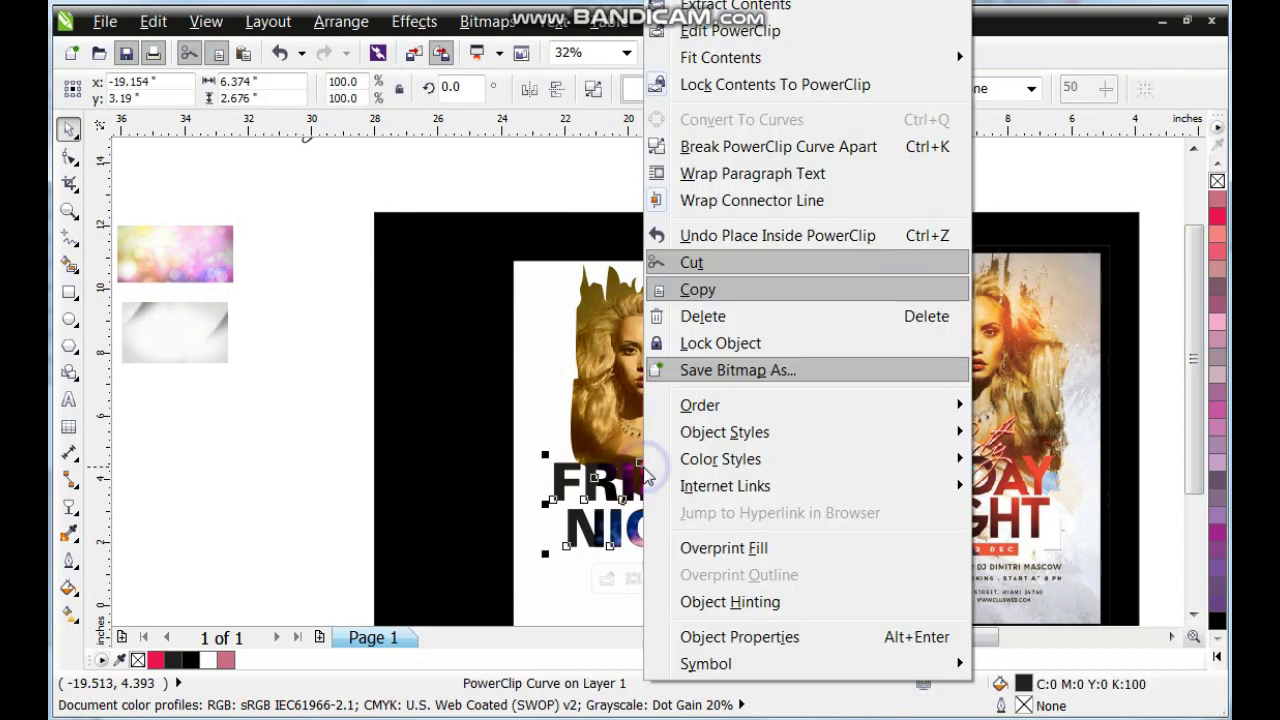
left_click(690, 32)
left_click_drag(637, 564, 592, 565)
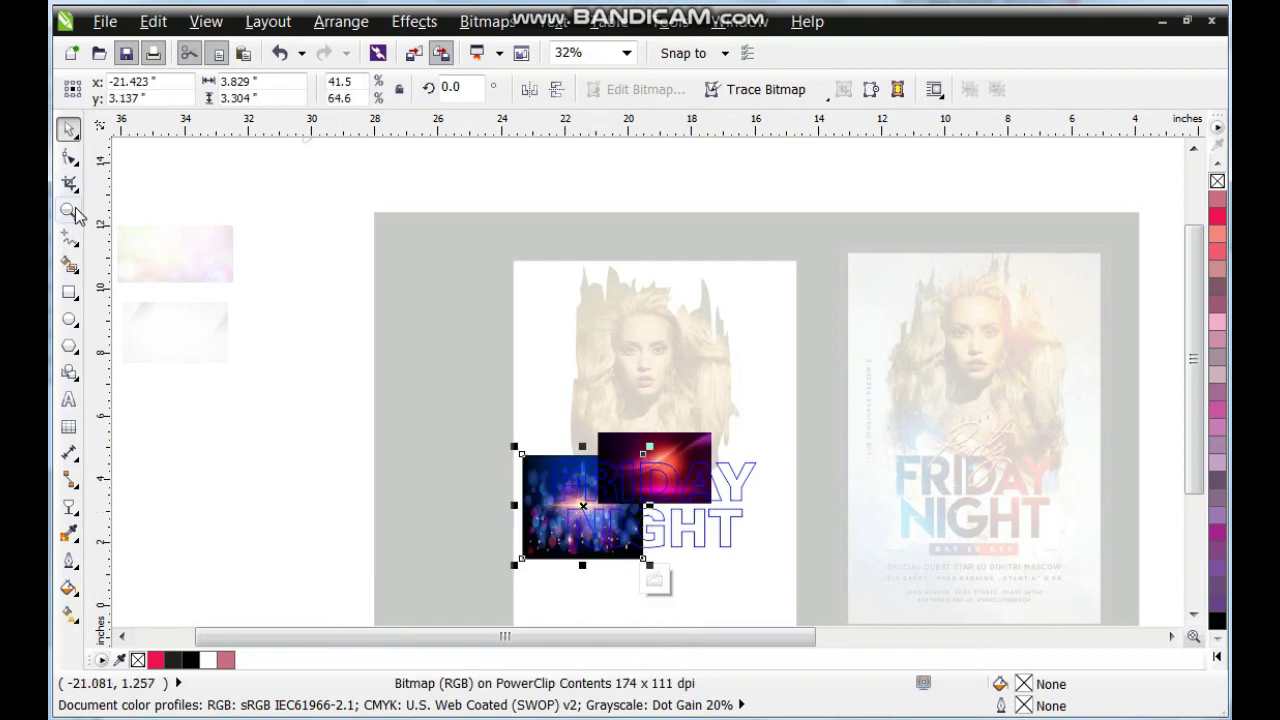
Enlarge the red image to about 5.266 × 4.06 inches over the lettering's right half and widen the blue image to about 5.266 inches.
left_click(70, 212)
left_click_drag(526, 437, 729, 548)
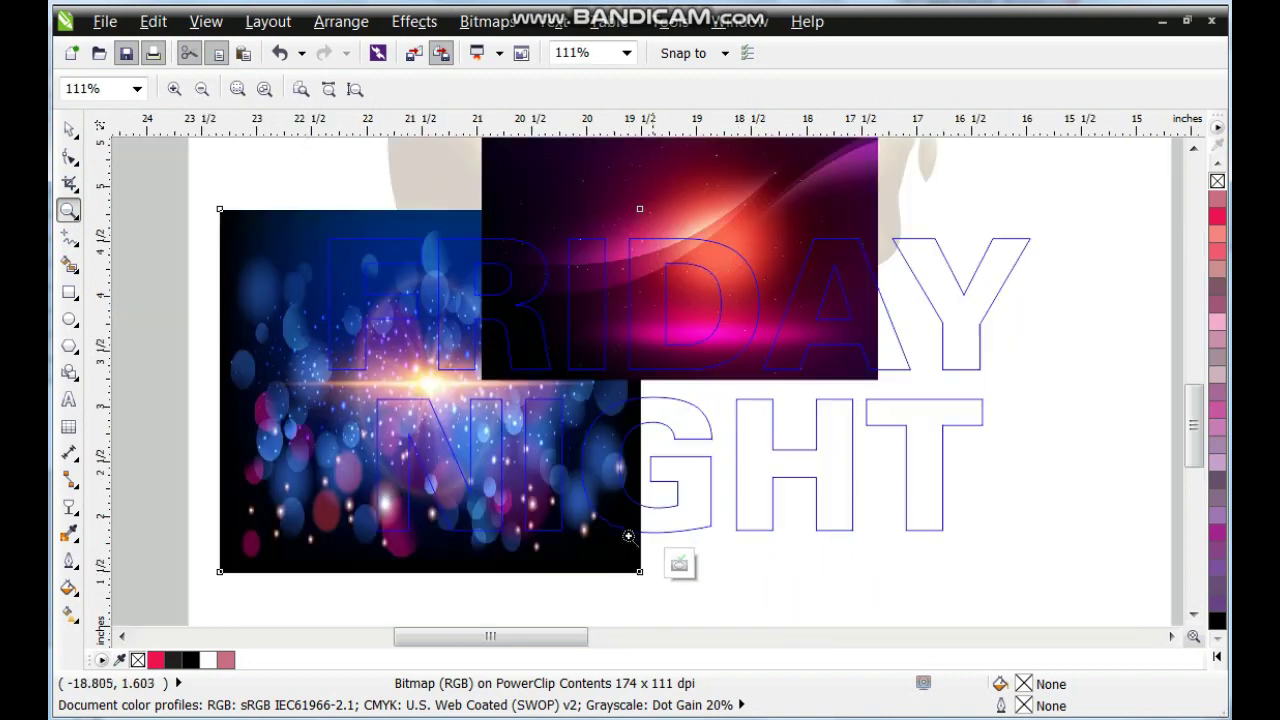
left_click(70, 128)
left_click(851, 214)
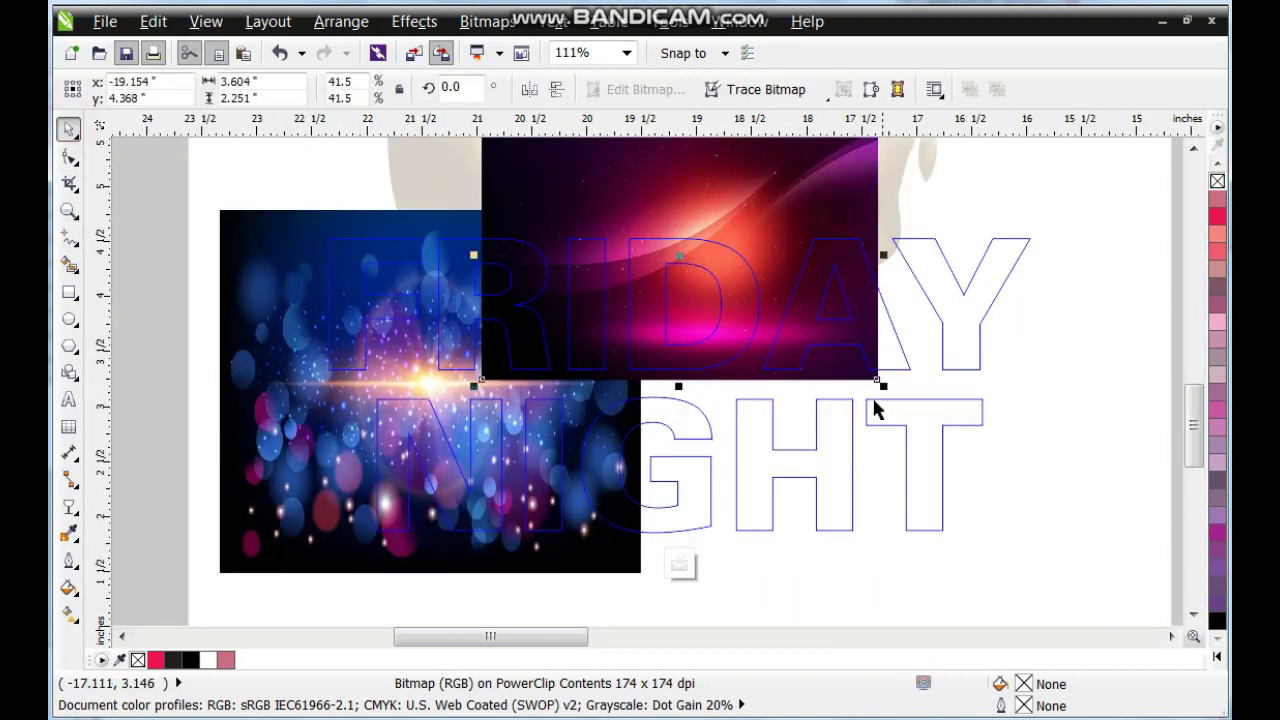
left_click_drag(883, 384, 1064, 498)
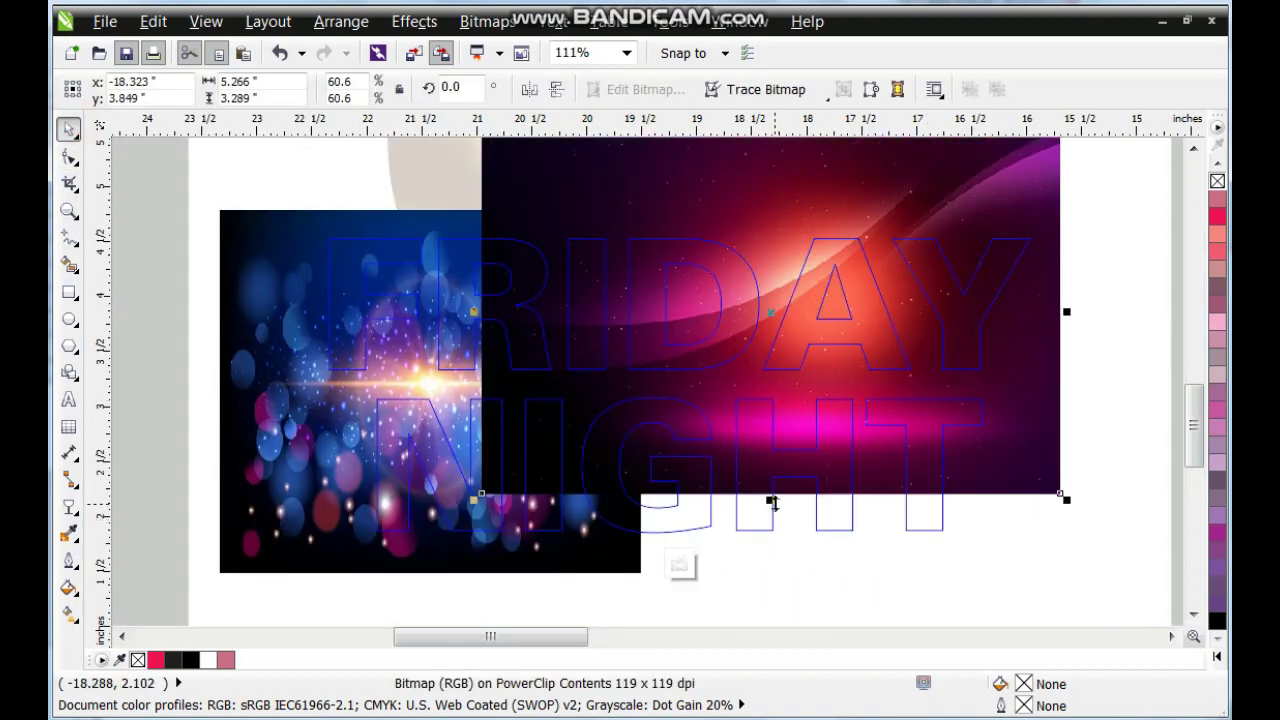
left_click_drag(772, 497, 792, 580)
left_click(320, 290)
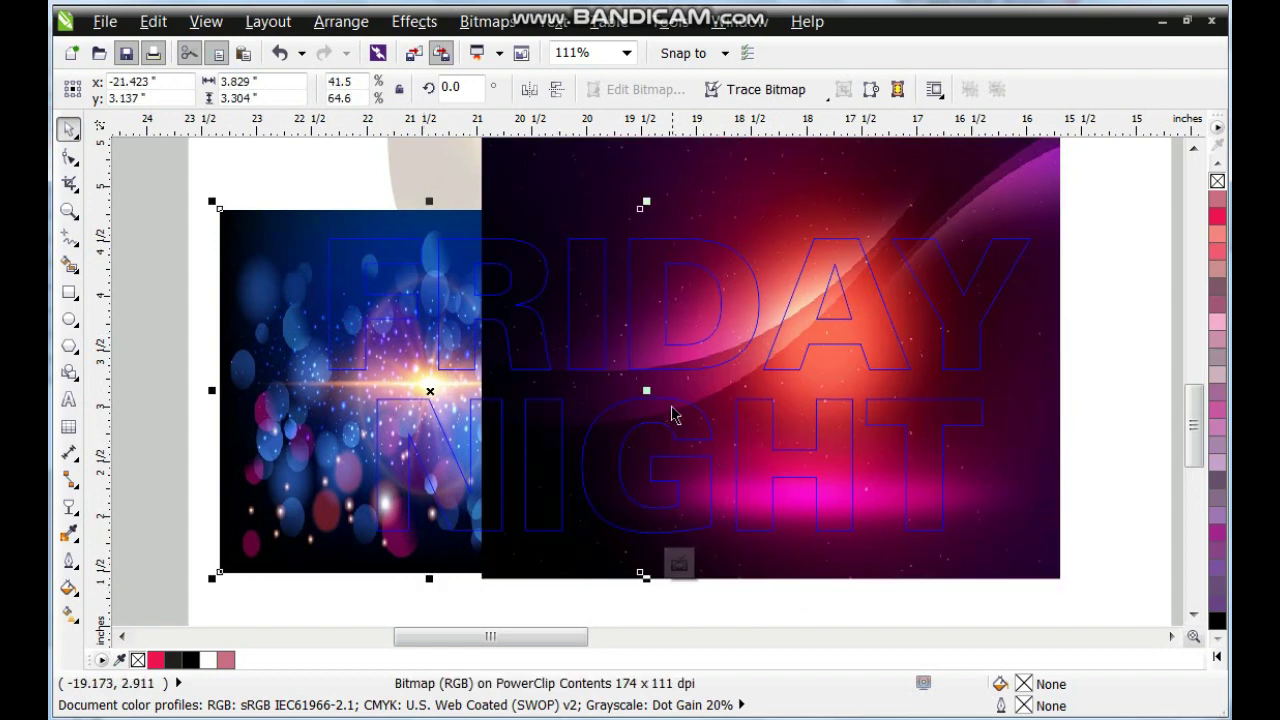
left_click_drag(645, 390, 805, 395)
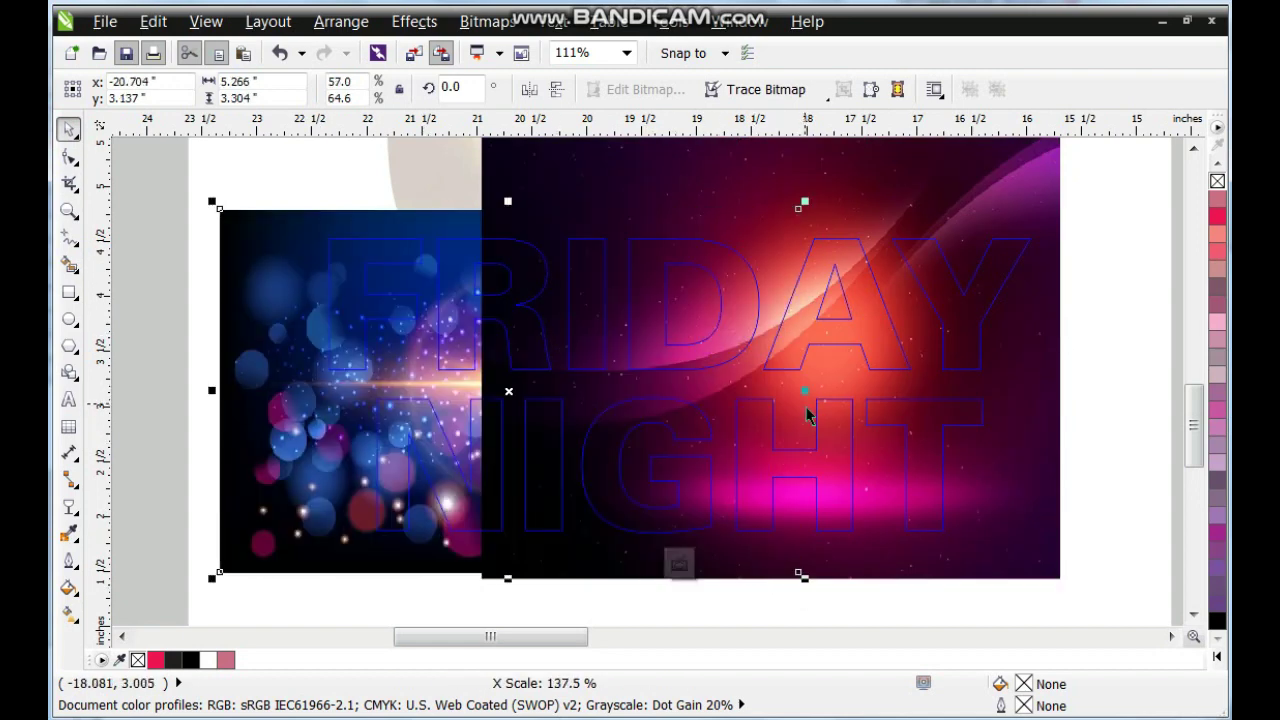
Fade the red image's left side into the blue one with a linear transparency and finish editing the title's PowerClip.
left_click(1022, 389)
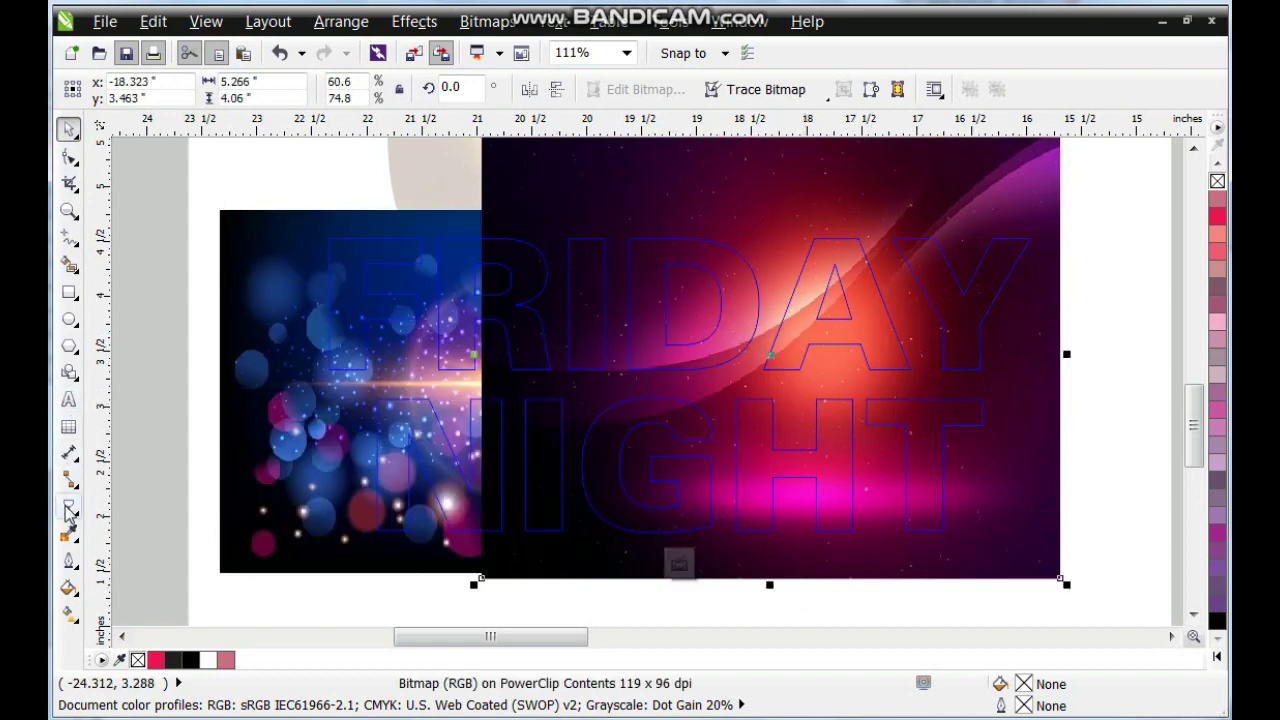
left_click(69, 508)
left_click_drag(664, 403, 523, 398)
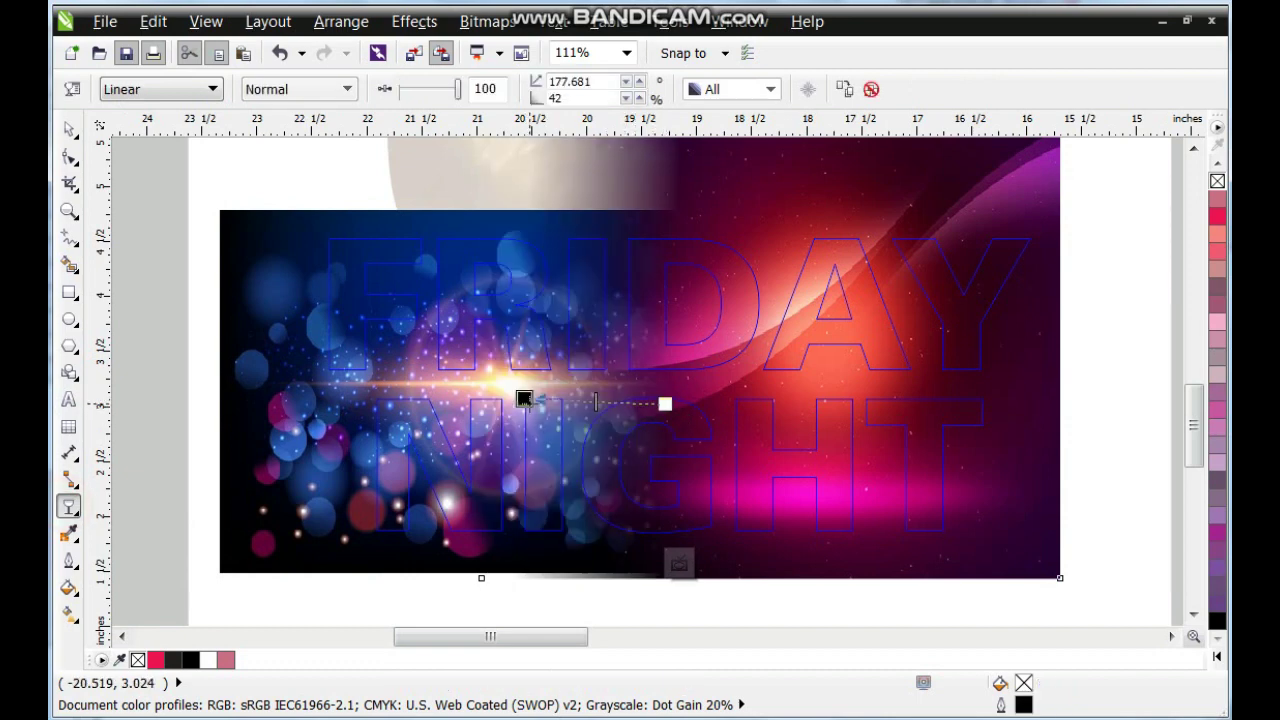
left_click(523, 398)
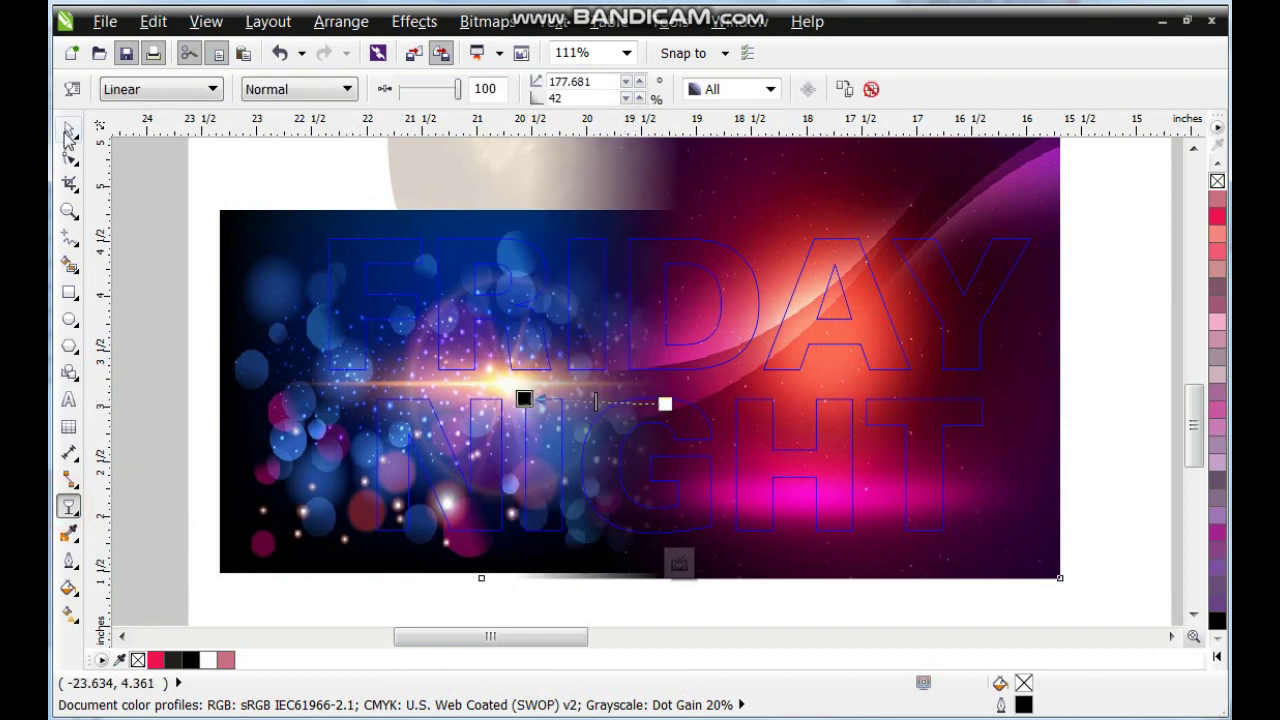
left_click(67, 131)
right_click(623, 250)
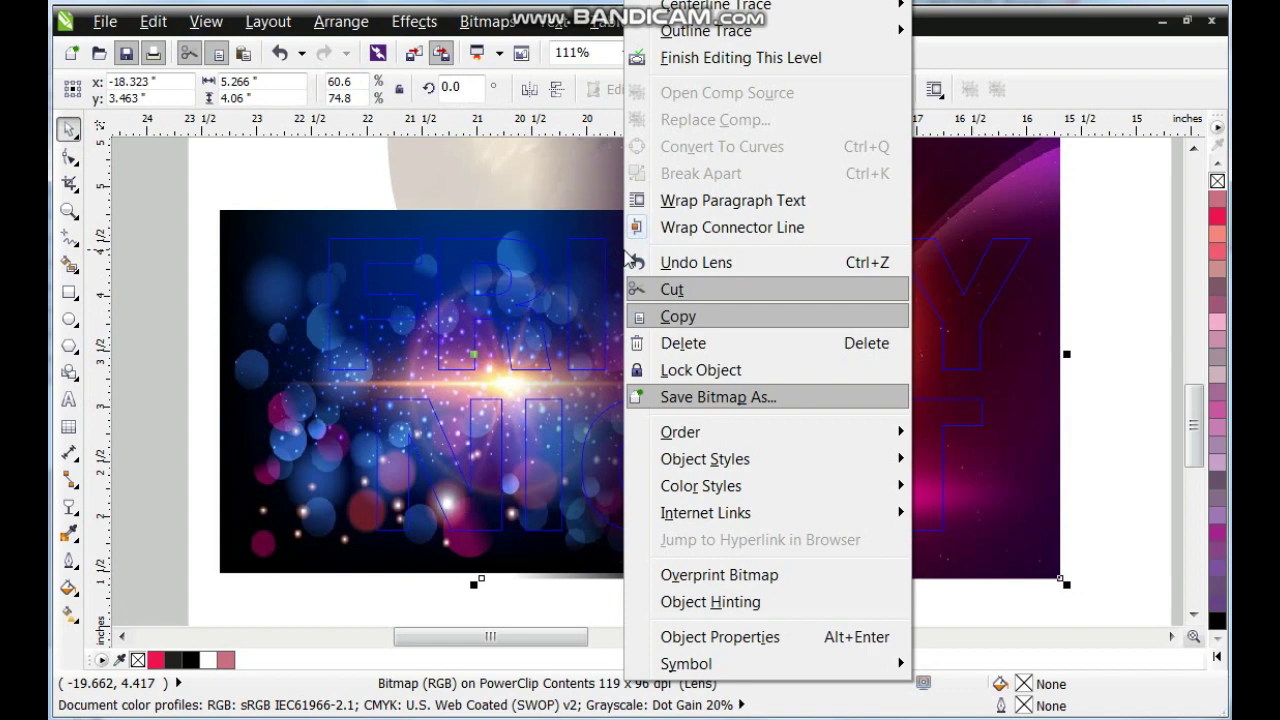
left_click(692, 60)
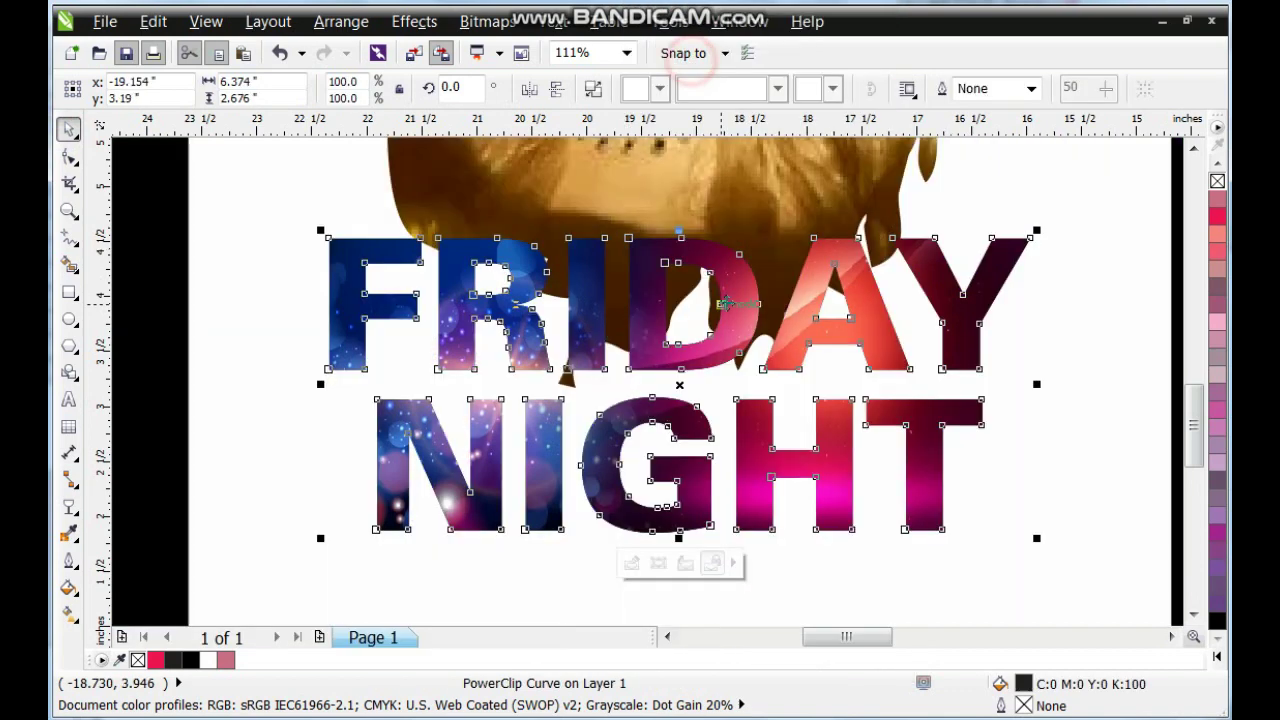
Place the pastel bokeh image across the flyer's lower part and enlarge it to about 8.994 × 4.882 inches.
left_click(69, 213)
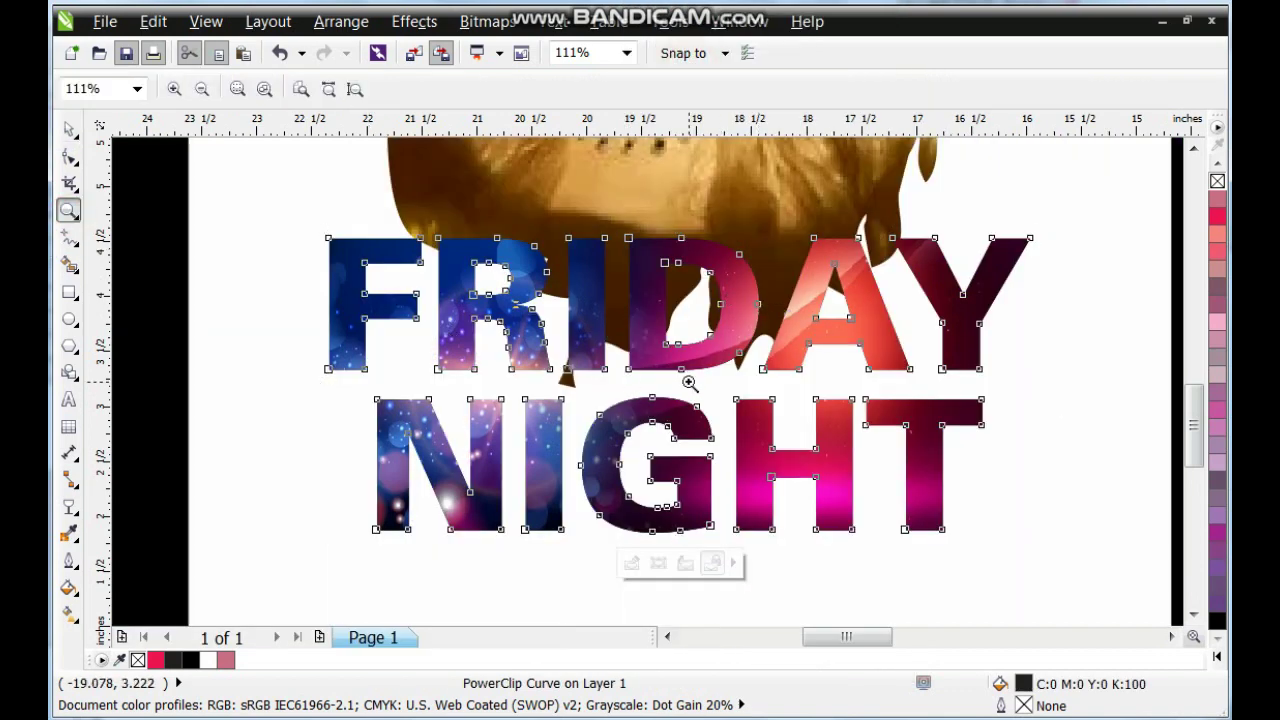
scroll(700, 390, "down", 4)
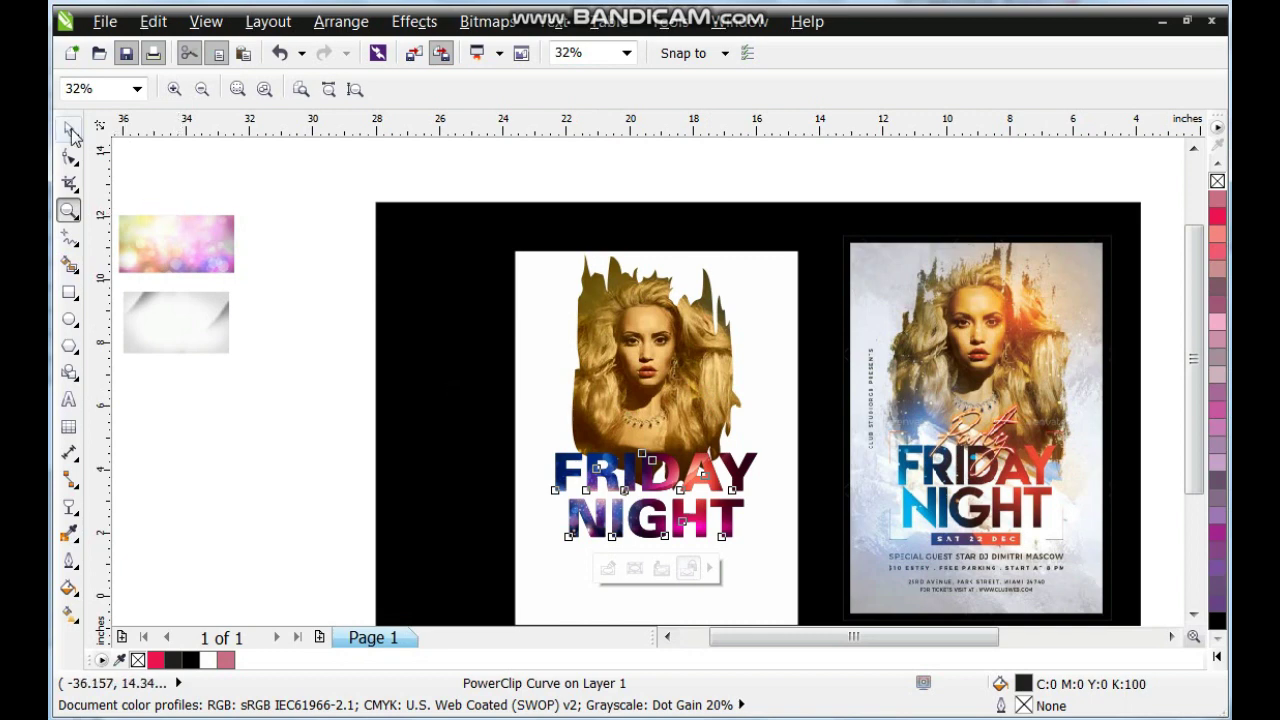
left_click(70, 130)
left_click(280, 251)
left_click_drag(207, 262, 585, 600)
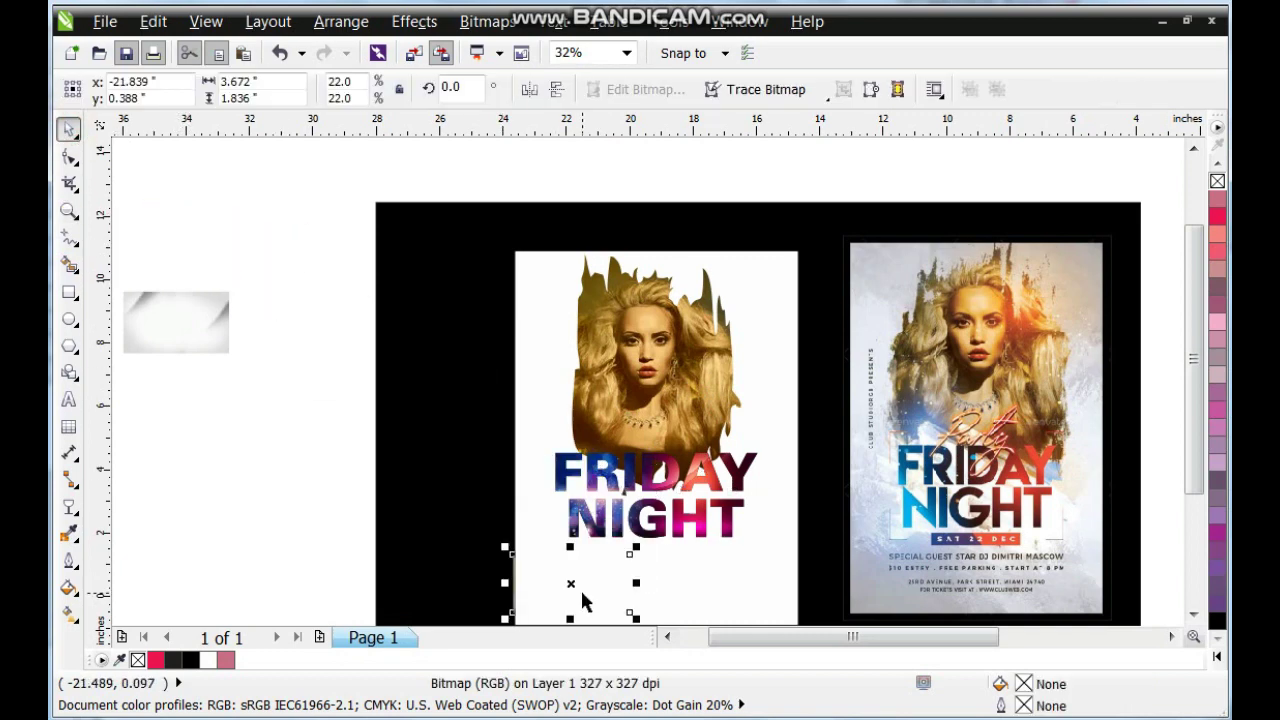
left_click(1193, 614)
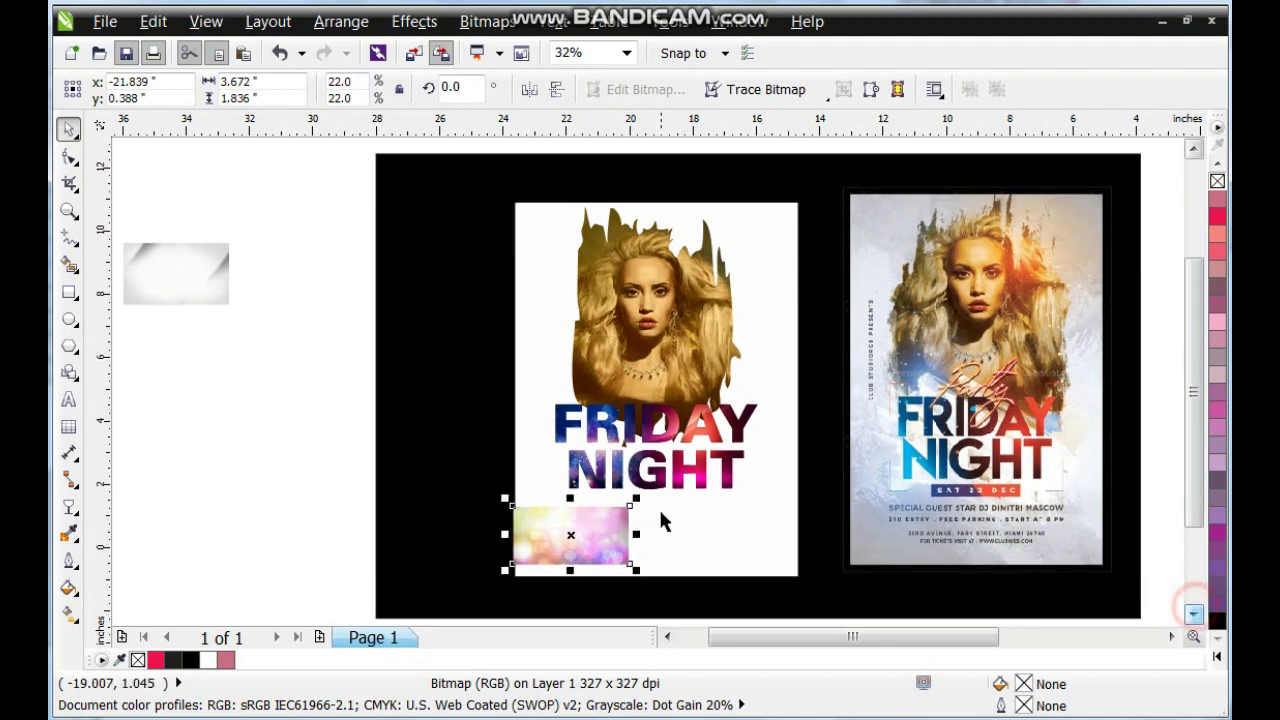
left_click_drag(636, 502, 803, 414)
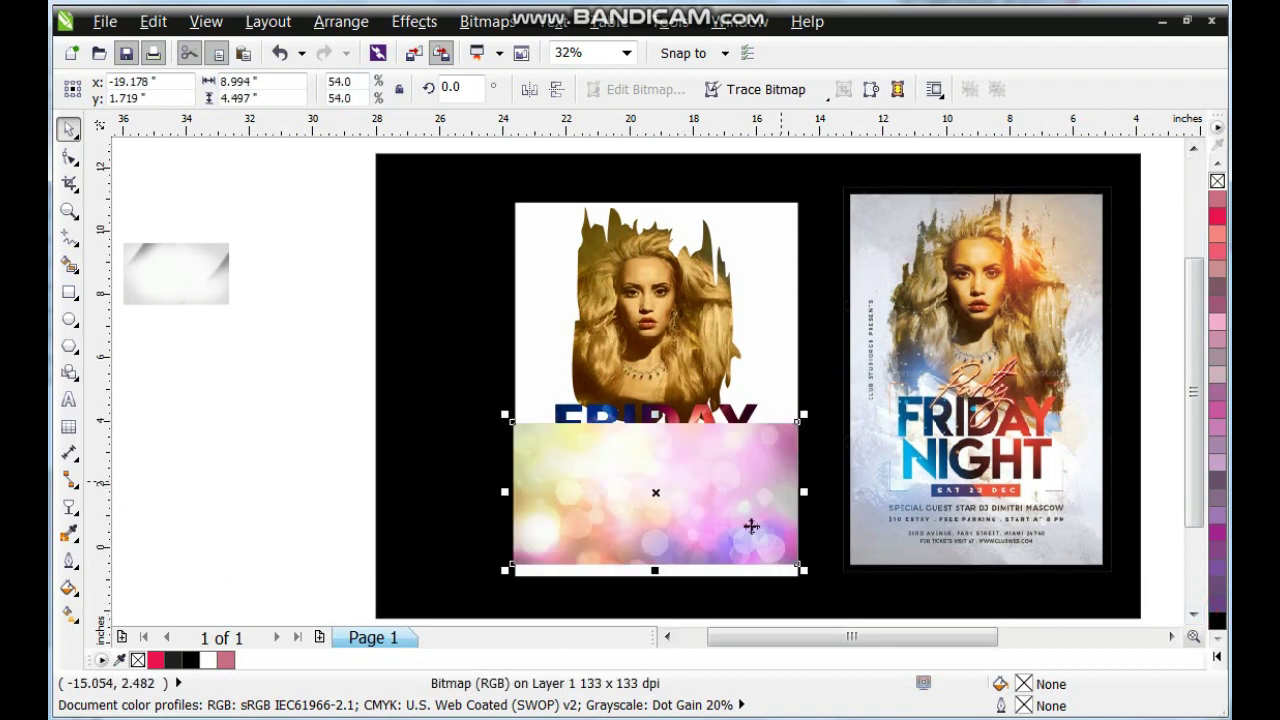
left_click_drag(656, 570, 656, 582)
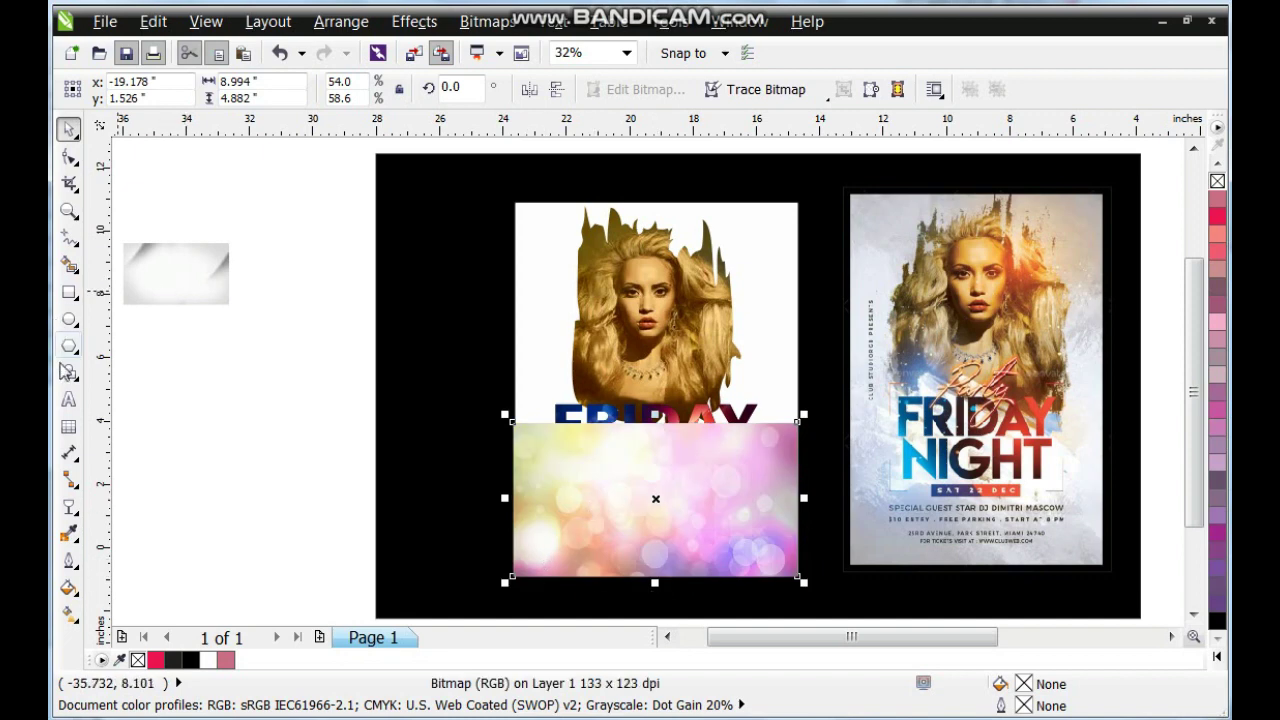
Fade out the upper part of the pastel bokeh image with a vertical transparency, undoing the extra adjustment.
left_click(72, 505)
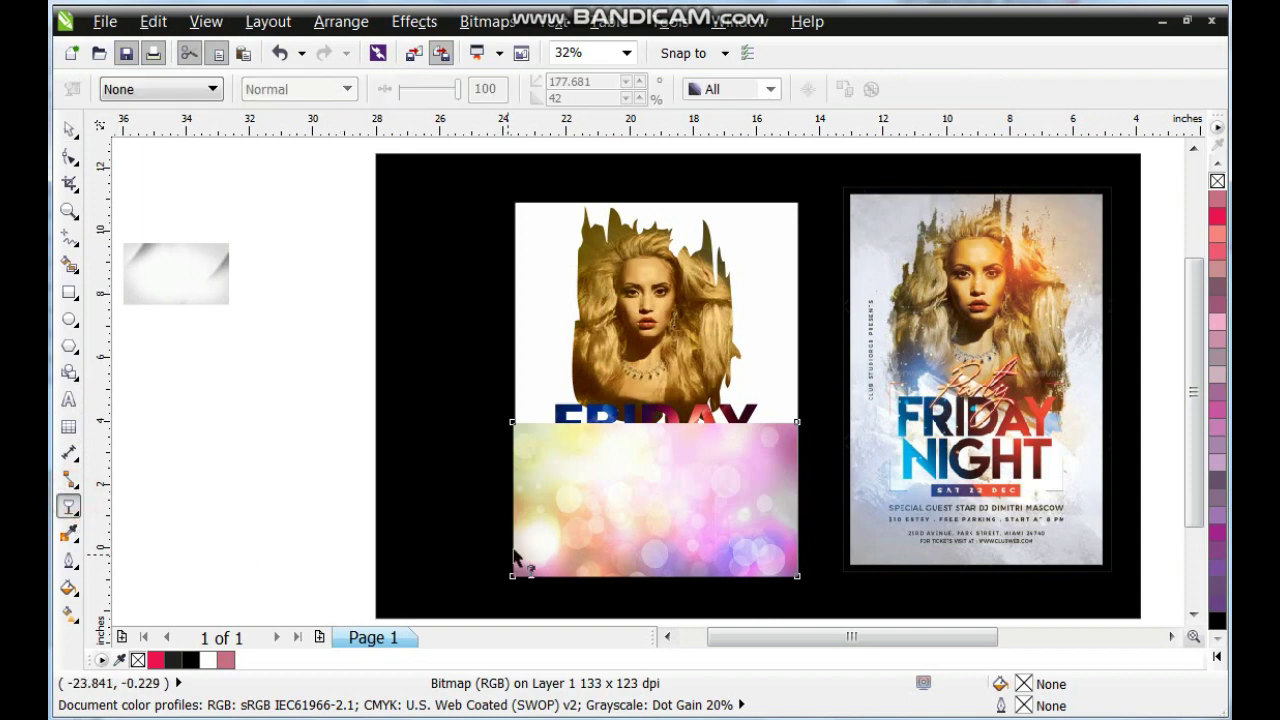
left_click_drag(638, 536, 634, 453)
left_click_drag(639, 545, 636, 550)
key("ctrl+z")
left_click(67, 130)
right_click(677, 545)
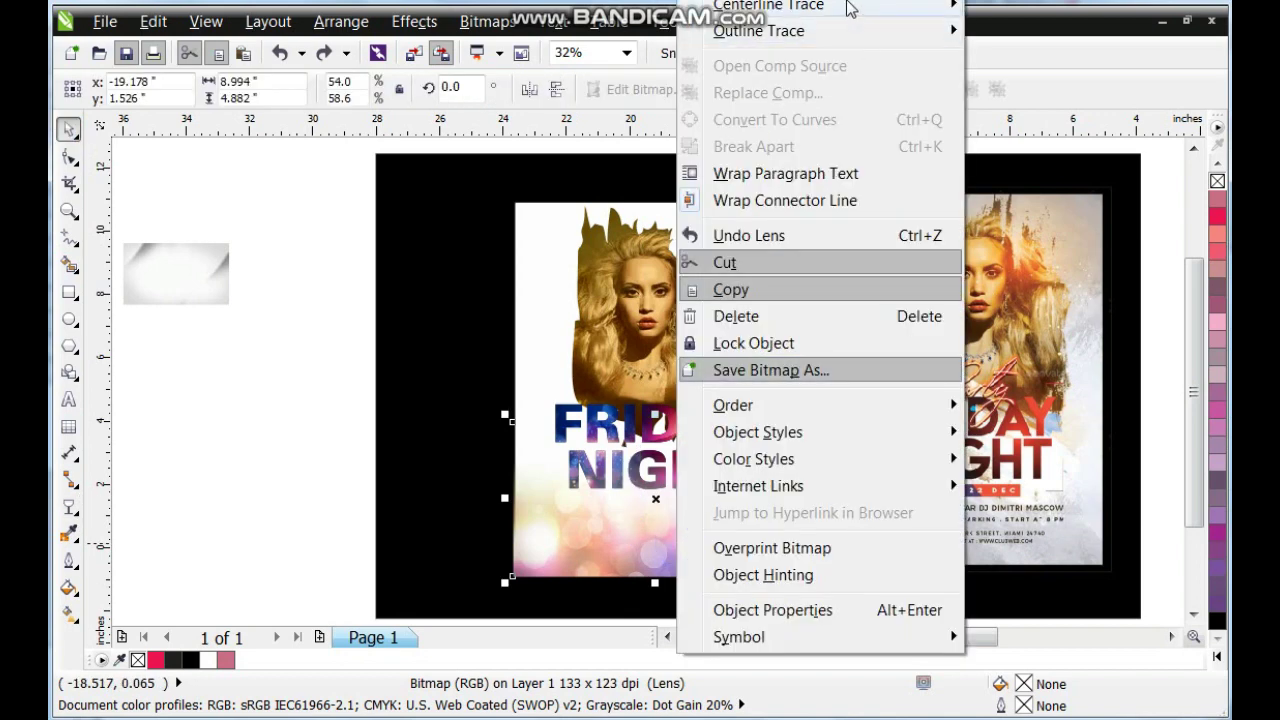
PowerClip the faded bokeh image inside the white flyer background.
left_click(420, 28)
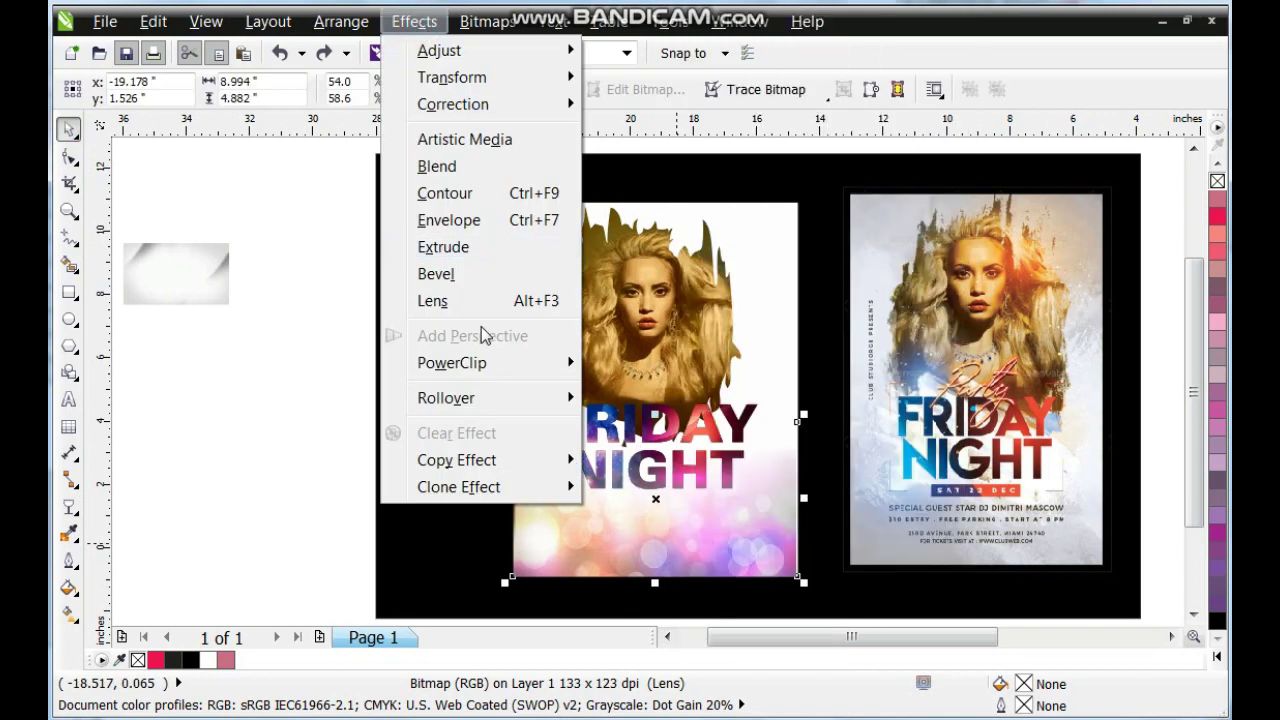
mouse_move(494, 363)
left_click(600, 366)
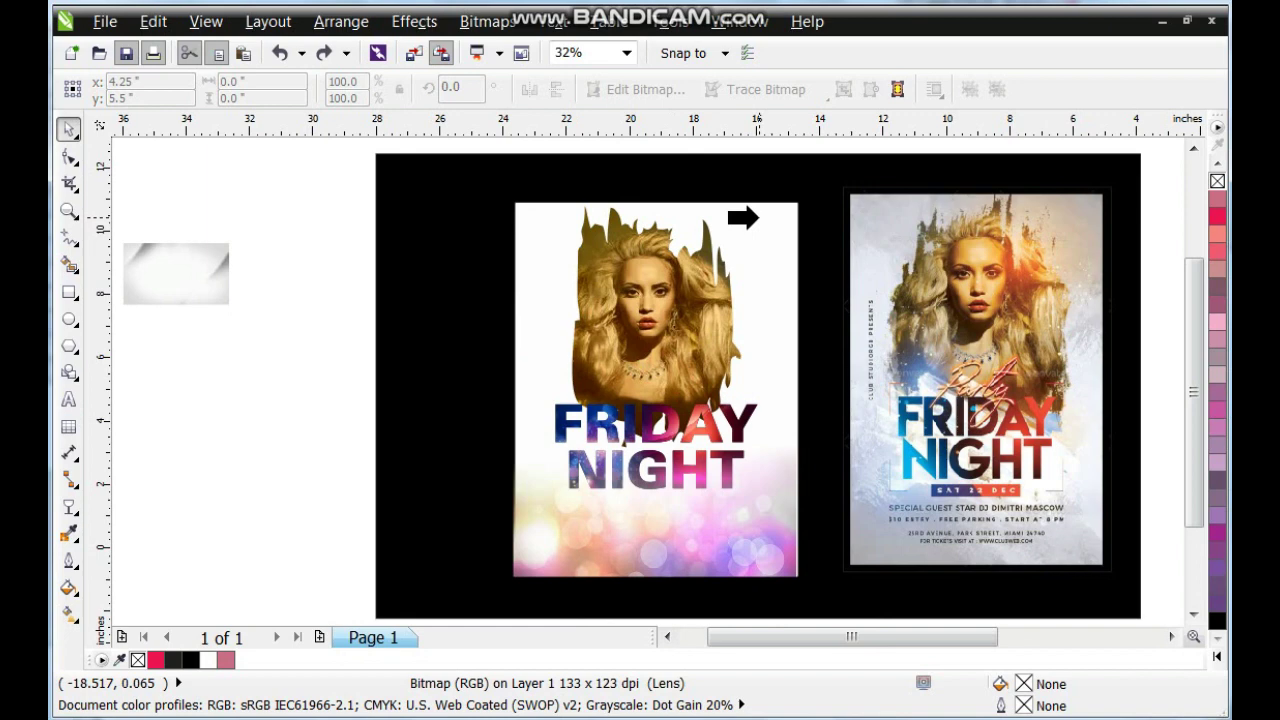
left_click(742, 217)
Place the grey gradient image over the flyer's upper part and enlarge it to about 9.15 × 5.366 inches.
left_click(225, 296)
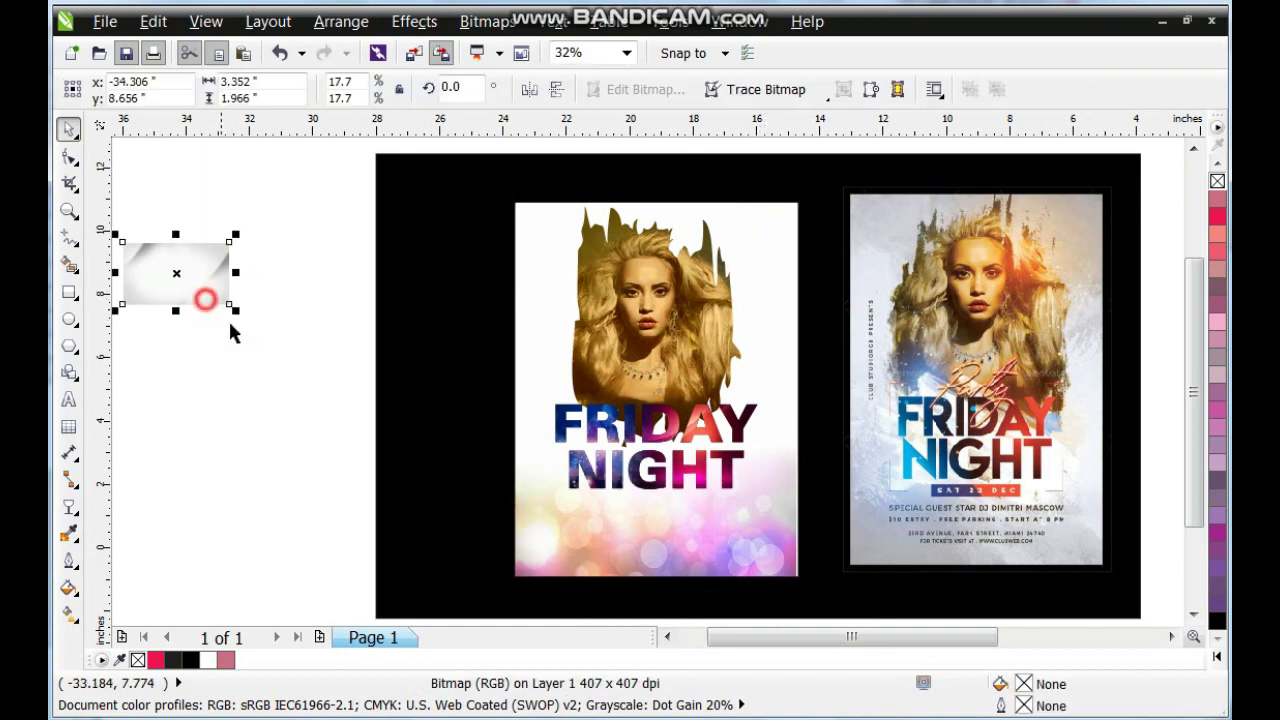
left_click_drag(236, 311, 387, 447)
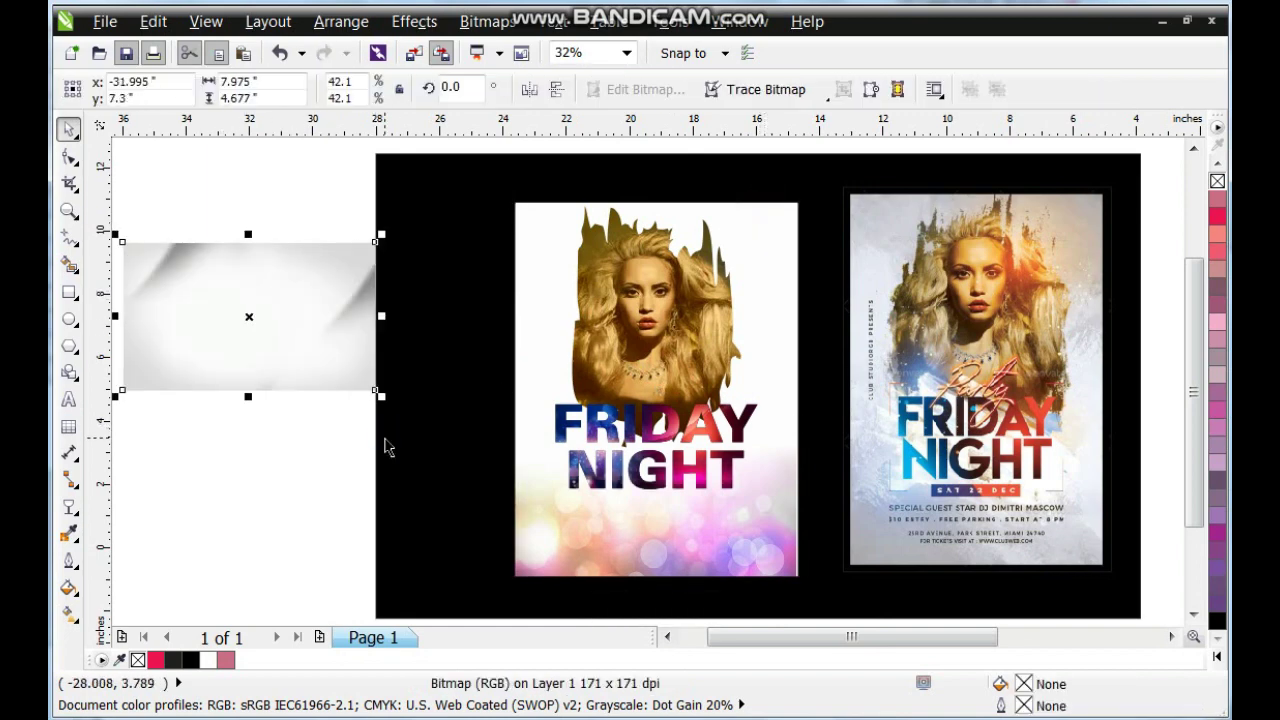
left_click_drag(308, 352, 693, 306)
left_click_drag(766, 350, 812, 374)
Apply a downward linear transparency at 270° to the grey image to fade out its lower part.
left_click(69, 505)
left_click_drag(629, 259, 629, 354)
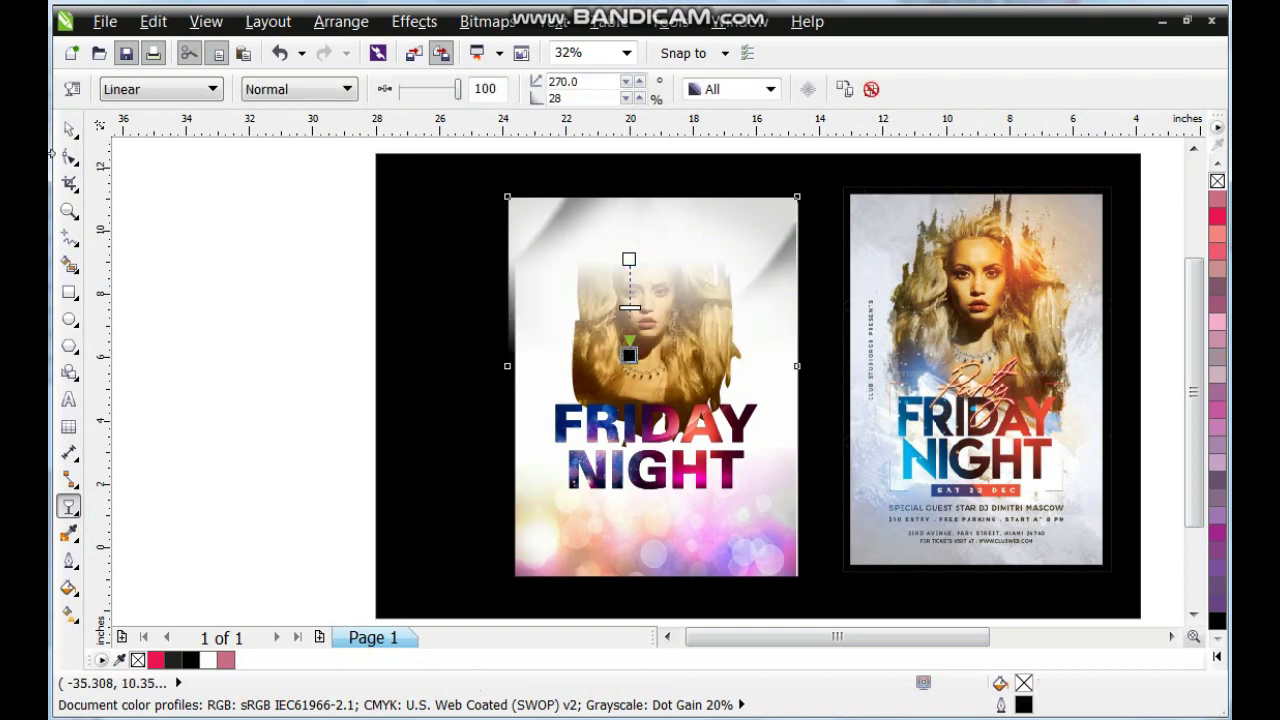
left_click(69, 129)
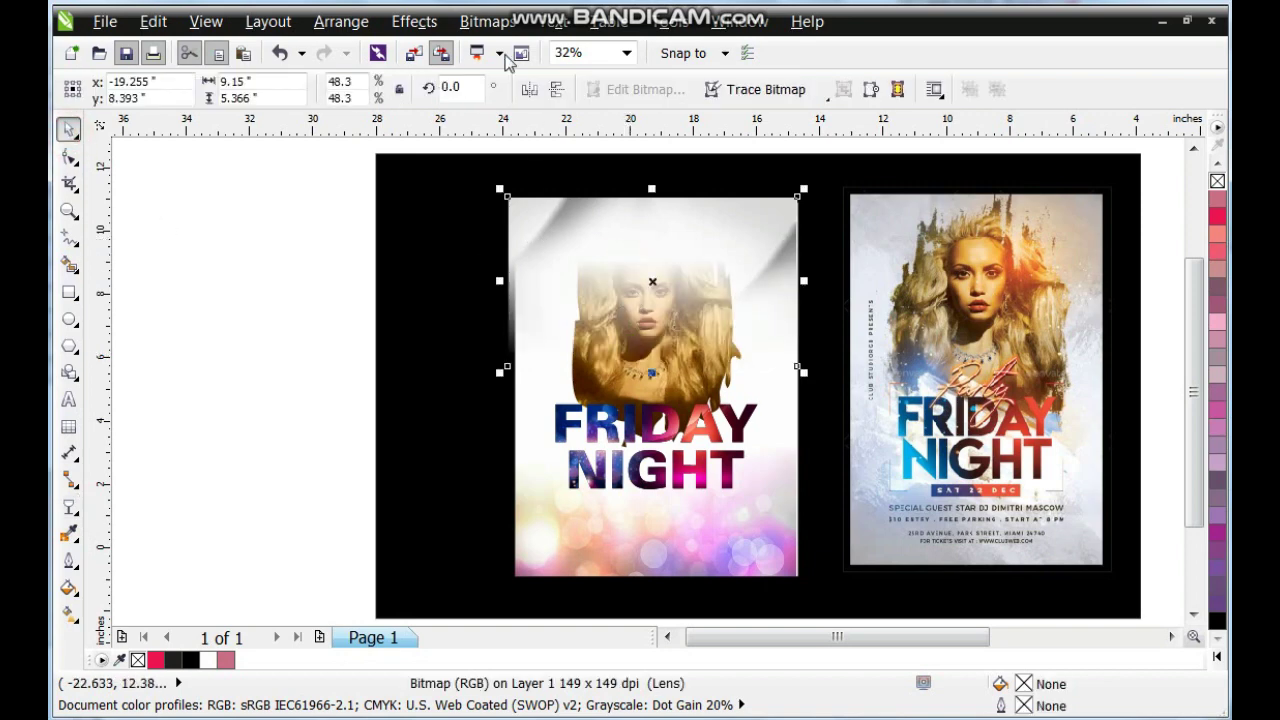
PowerClip the faded grey image inside the flyer background.
left_click(414, 21)
mouse_move(491, 372)
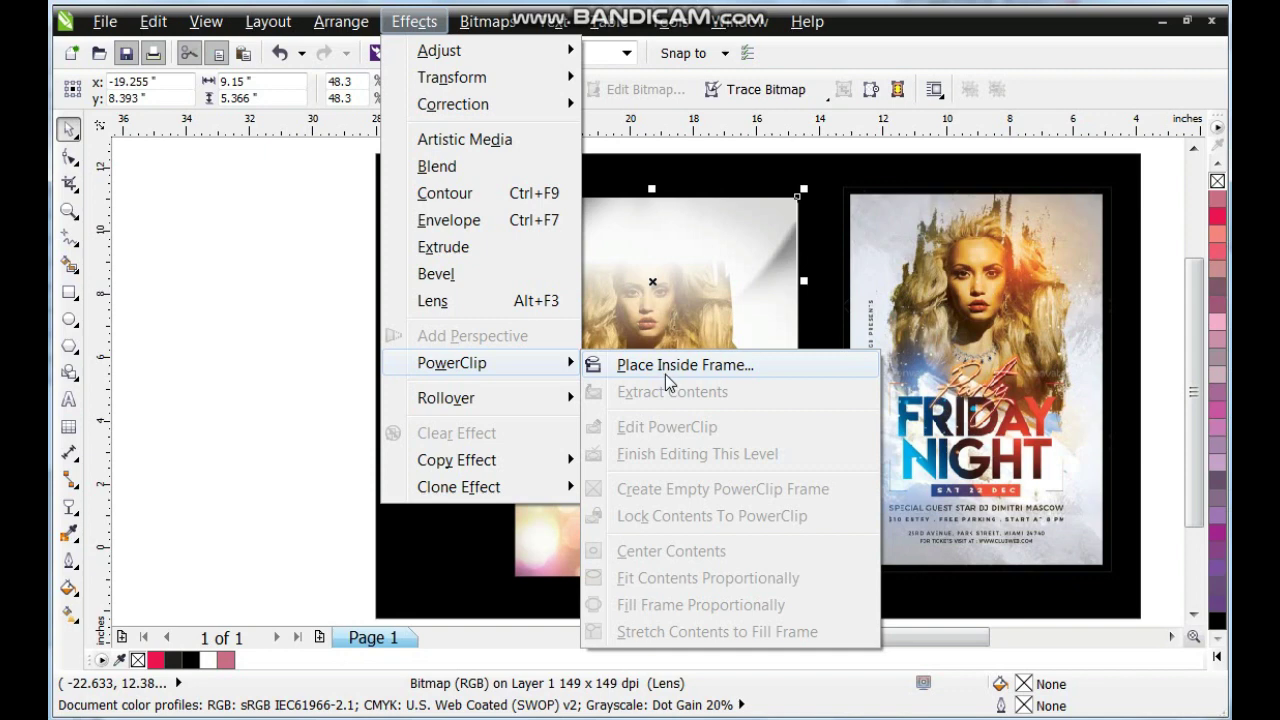
left_click(667, 371)
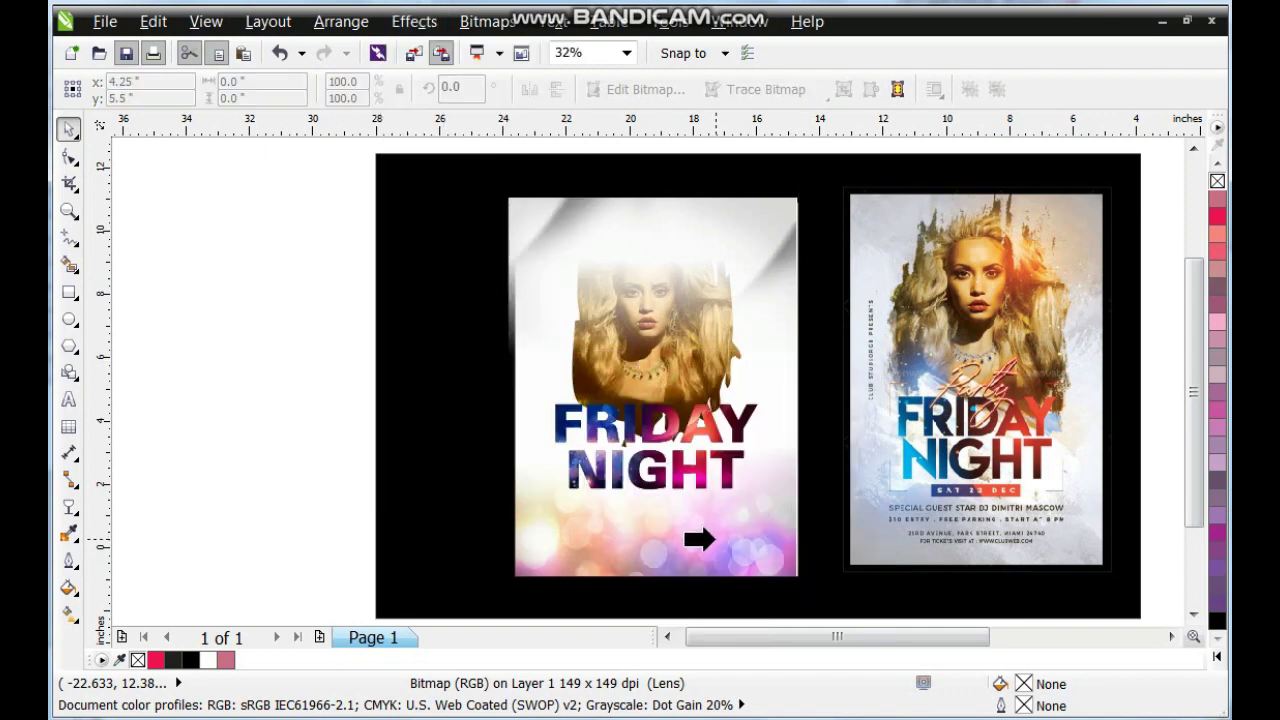
left_click(718, 538)
left_click(294, 377)
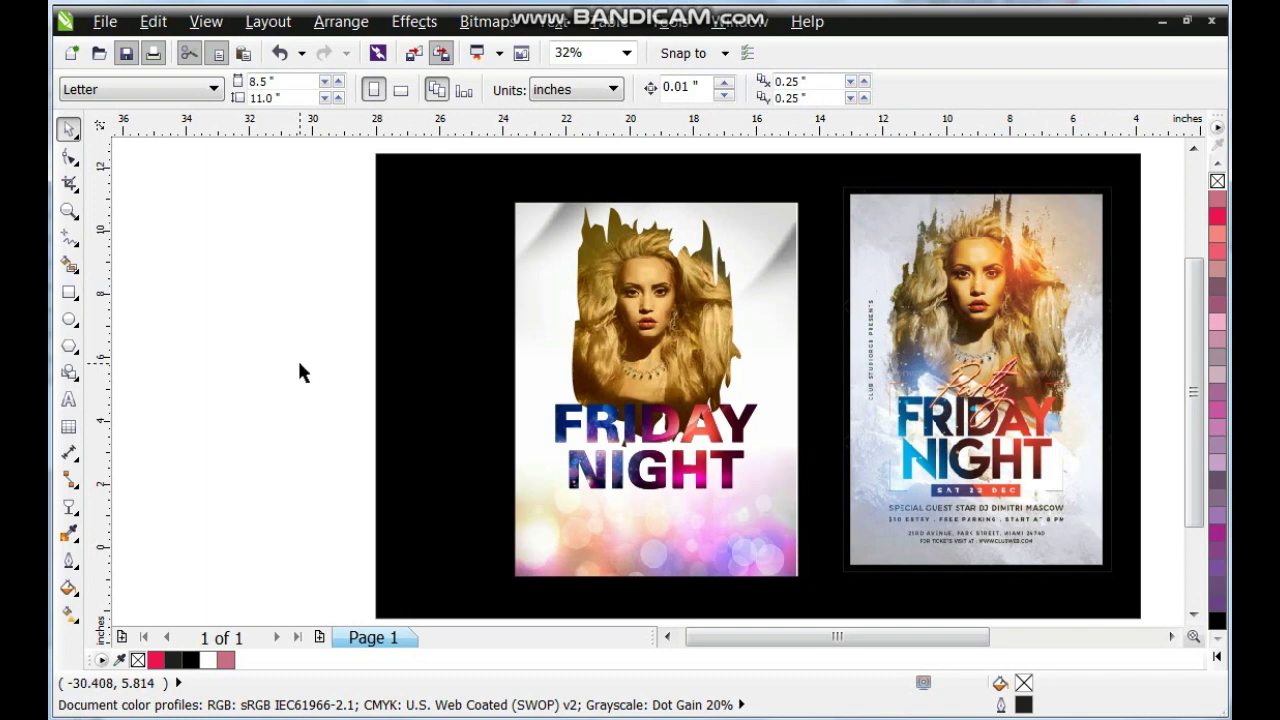
Scale the FRIDAY NIGHT title down about its center to about 5.913 × 2.482 inches.
left_click(299, 365)
left_click_drag(329, 357, 756, 491)
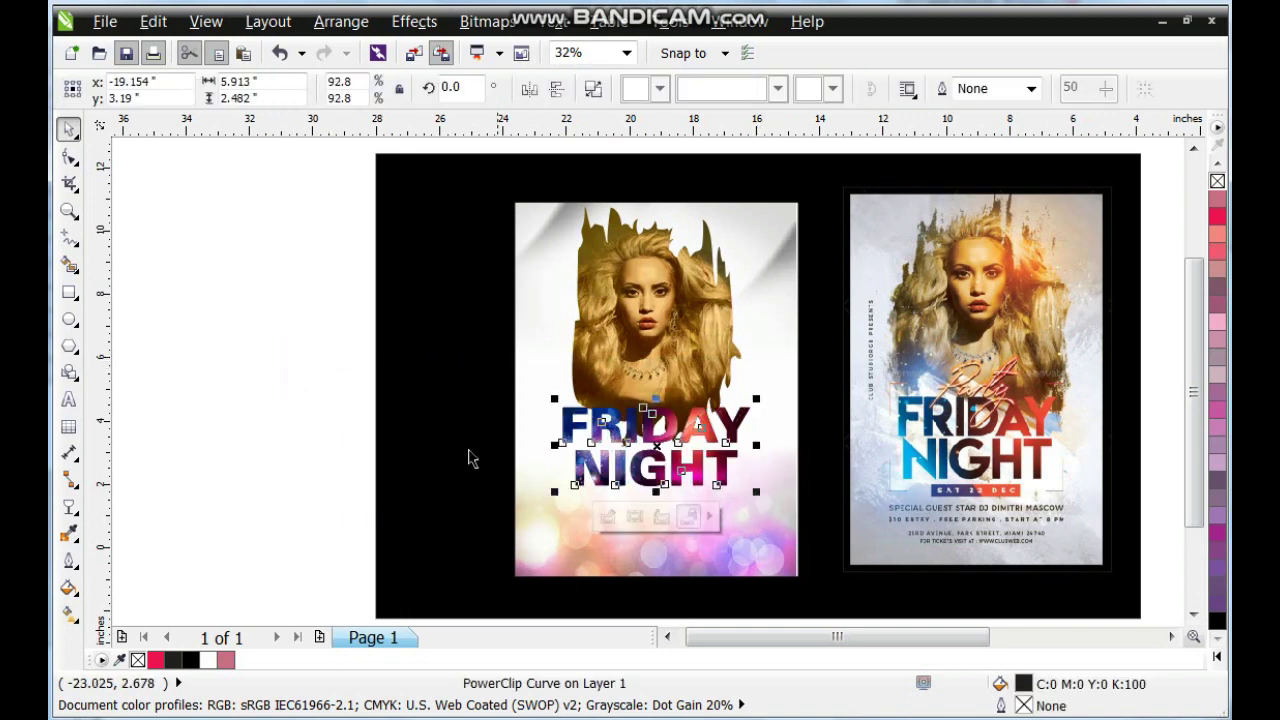
left_click(292, 405)
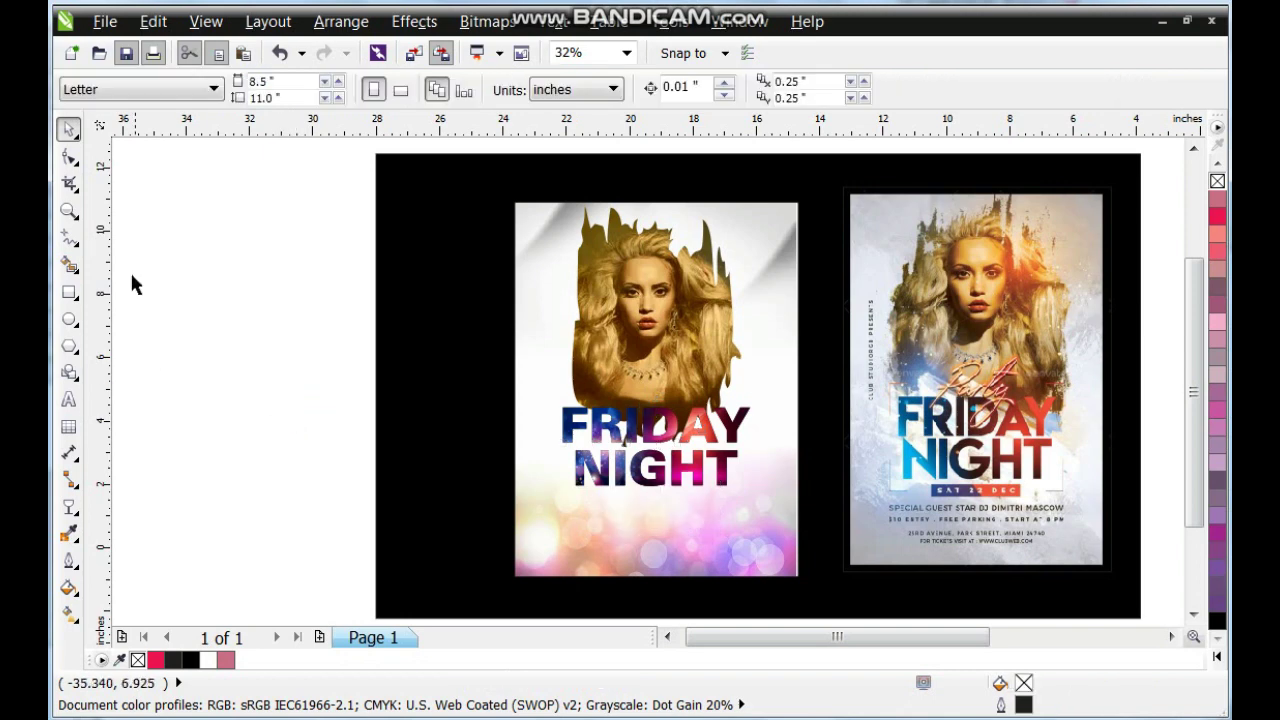
Place the Embassy BT "Party" text overlapping the top of the FRIDAY title and scale it to about 3.239 × 1.415 inches.
left_click(69, 210)
left_click_drag(489, 191, 1103, 572)
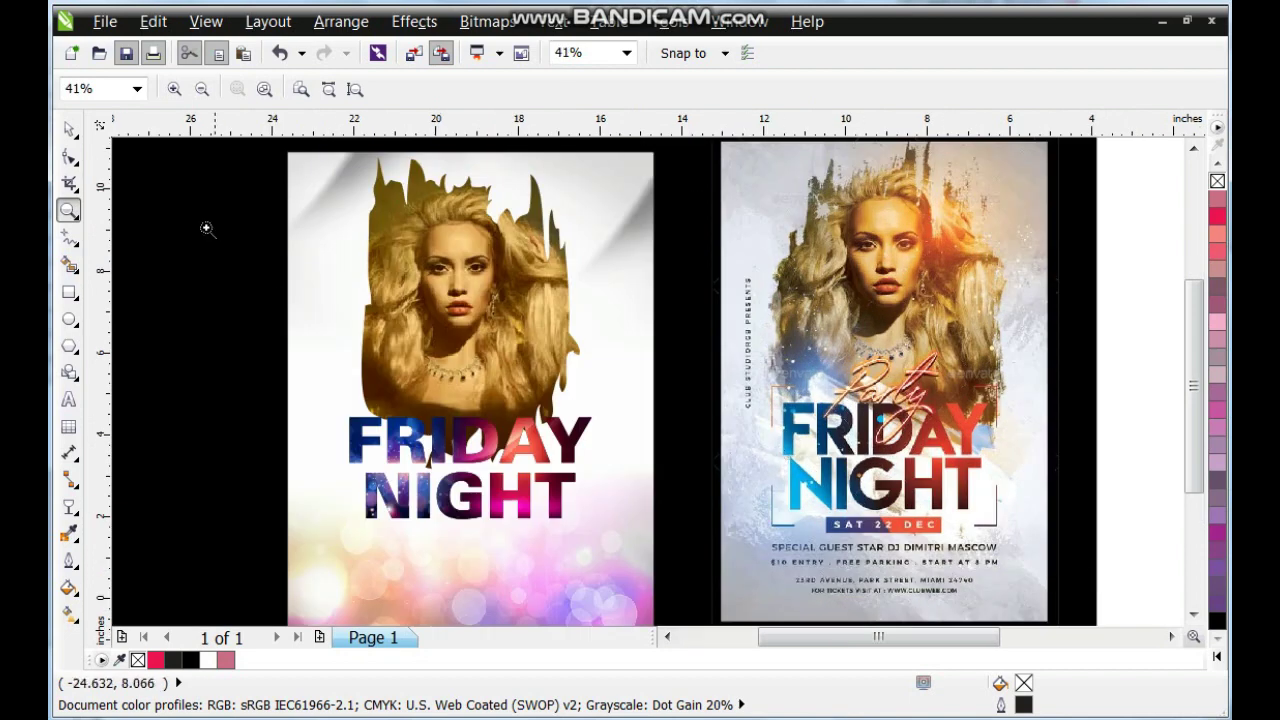
left_click(66, 129)
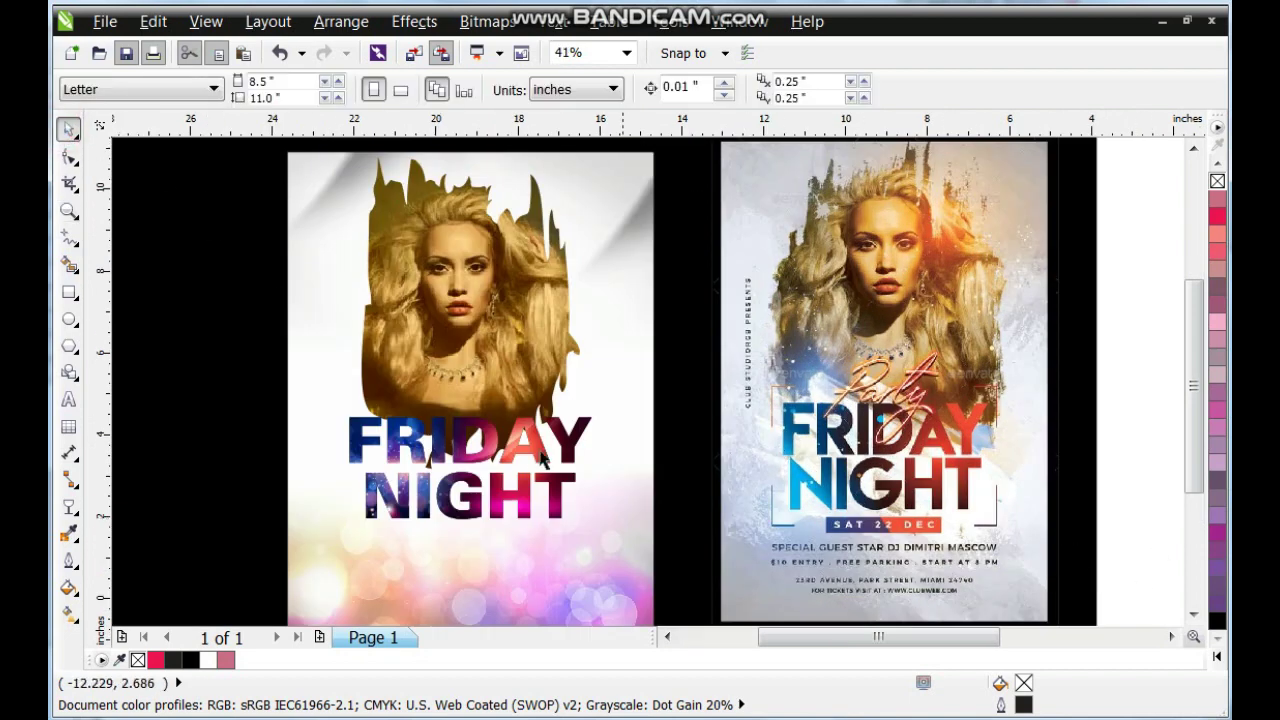
scroll(628, 464, "down", 3)
left_click_drag(366, 250, 598, 438)
scroll(638, 476, "up", 5)
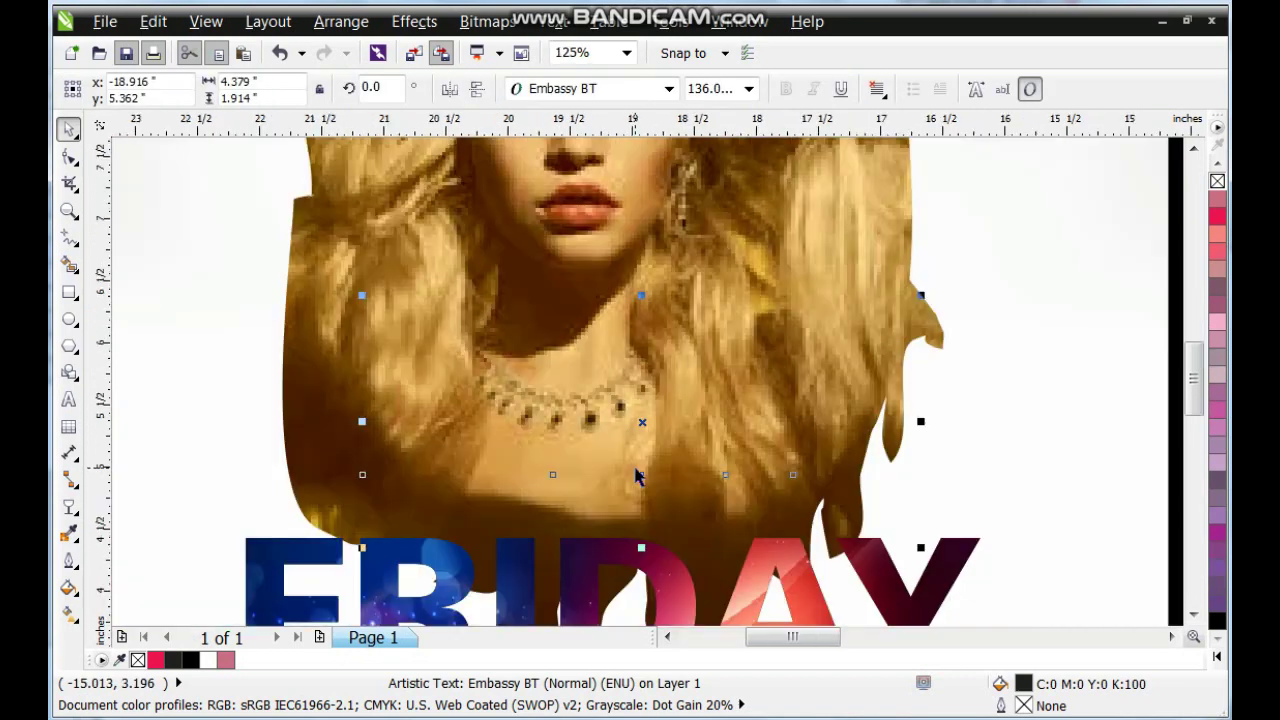
left_click_drag(679, 438, 649, 459)
left_click_drag(888, 320, 820, 350)
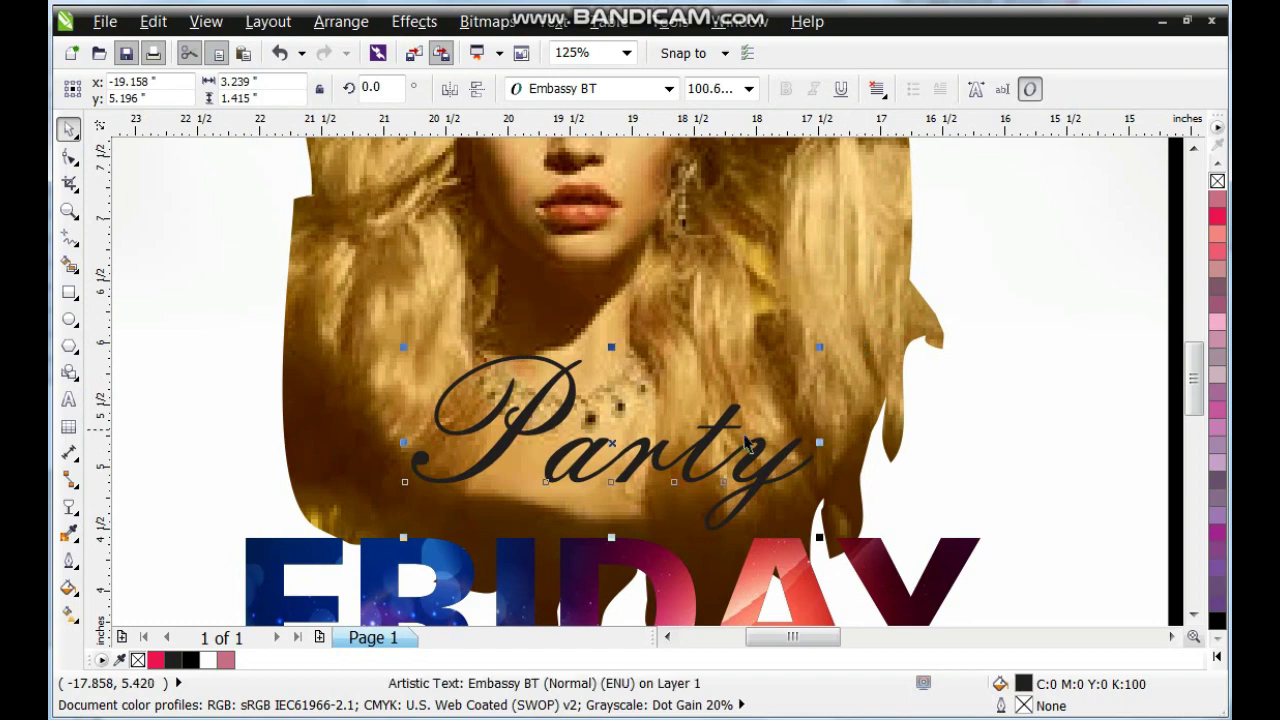
left_click_drag(724, 428, 722, 482)
scroll(724, 474, "down", 1)
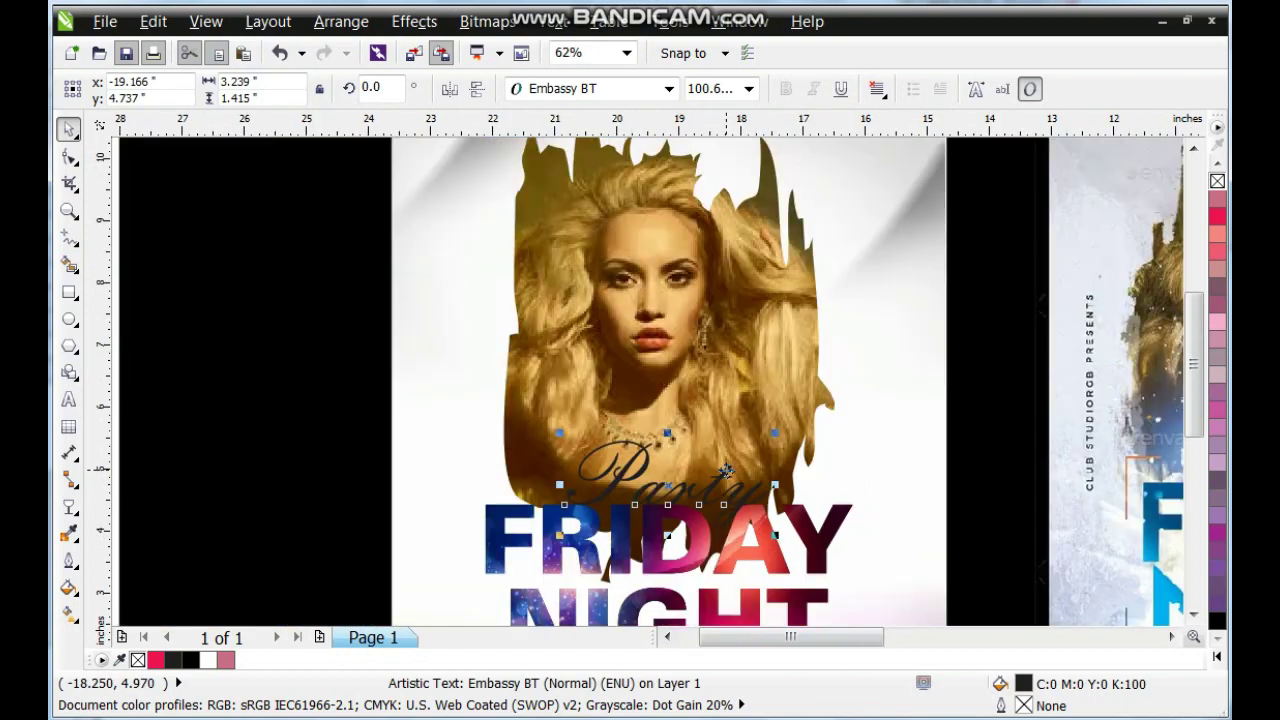
scroll(726, 470, "down", 1)
Give the "Party" text a 3 pt black outline and a white fill.
left_click(524, 385)
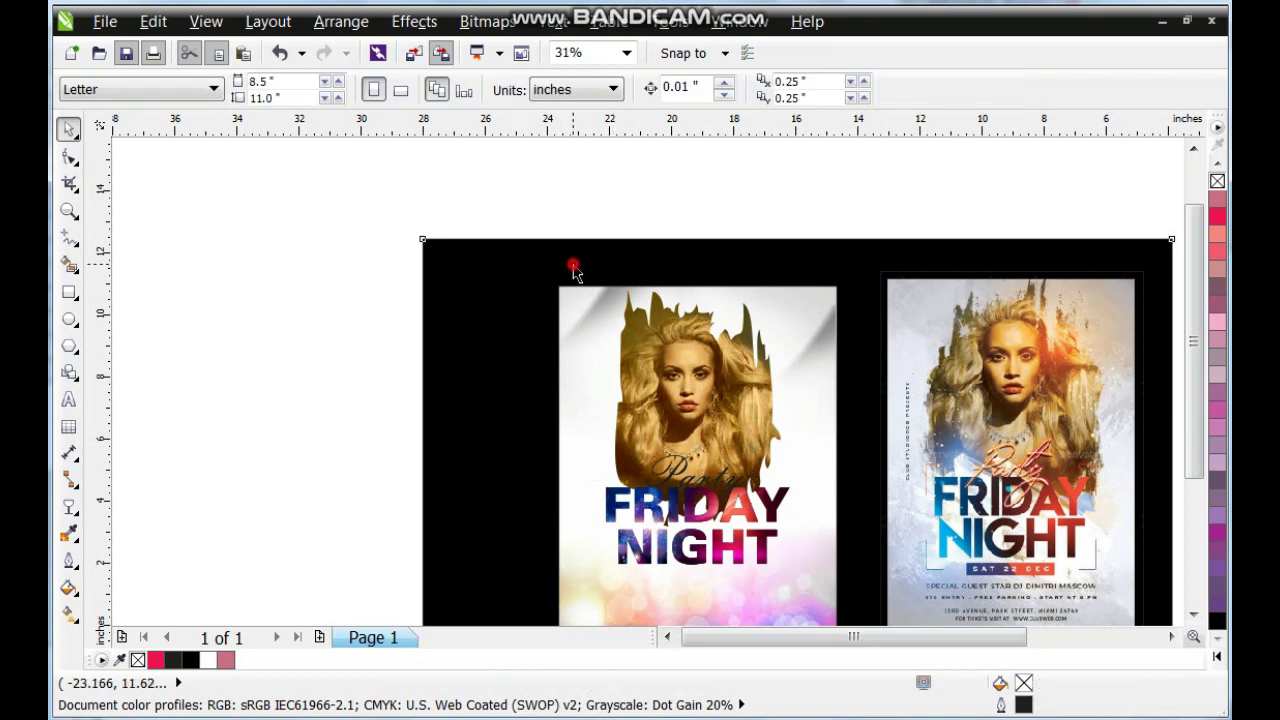
left_click(573, 266)
key("shift+F2")
key("Escape")
left_click(68, 210)
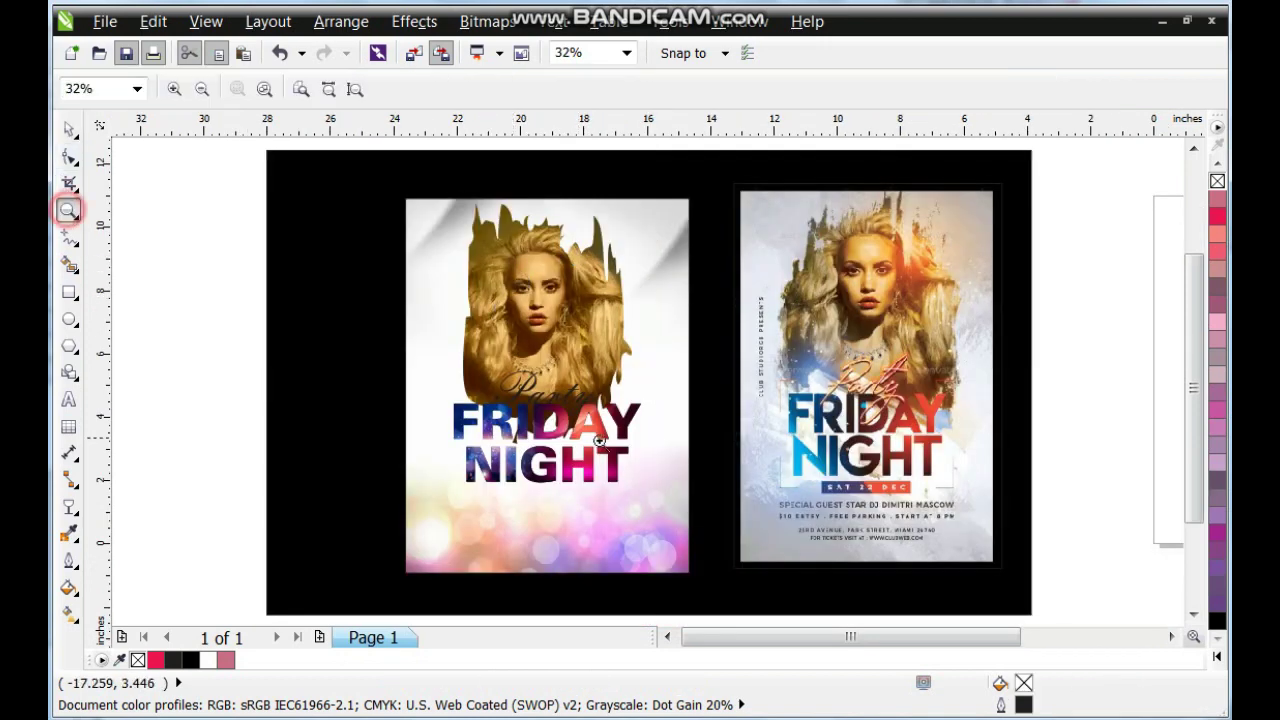
left_click_drag(443, 323, 986, 551)
left_click(70, 128)
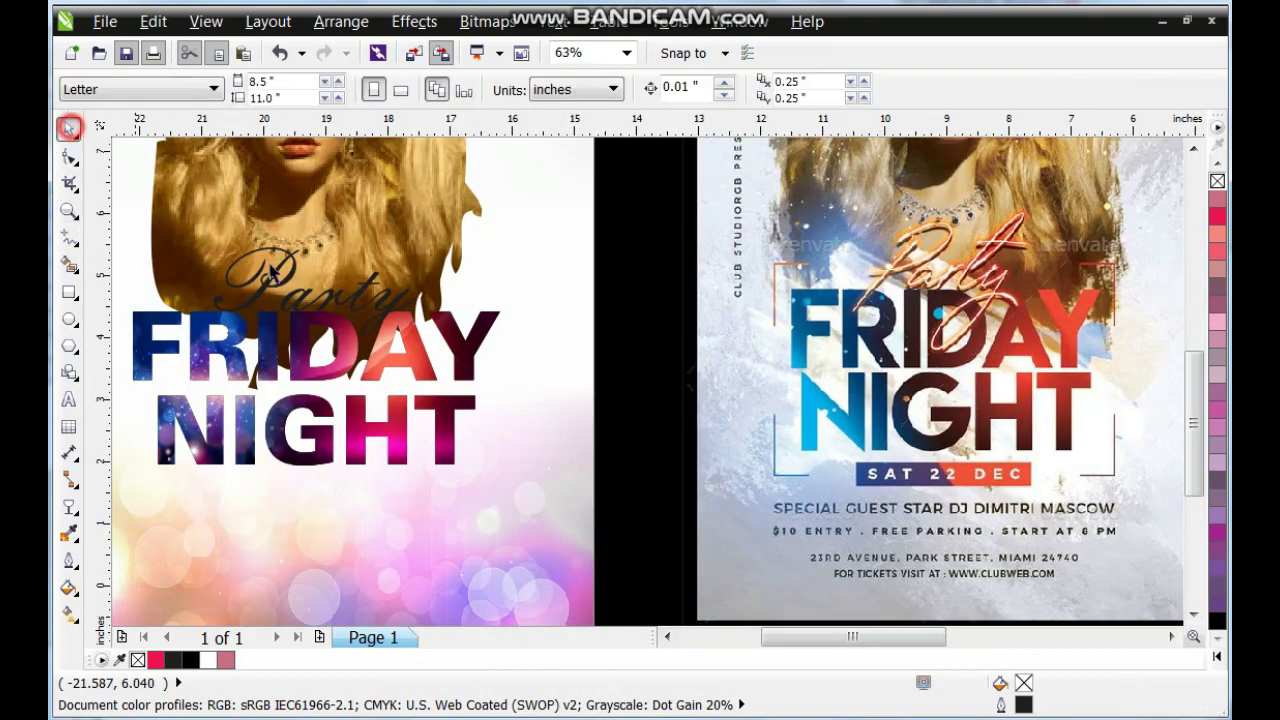
left_click(322, 303)
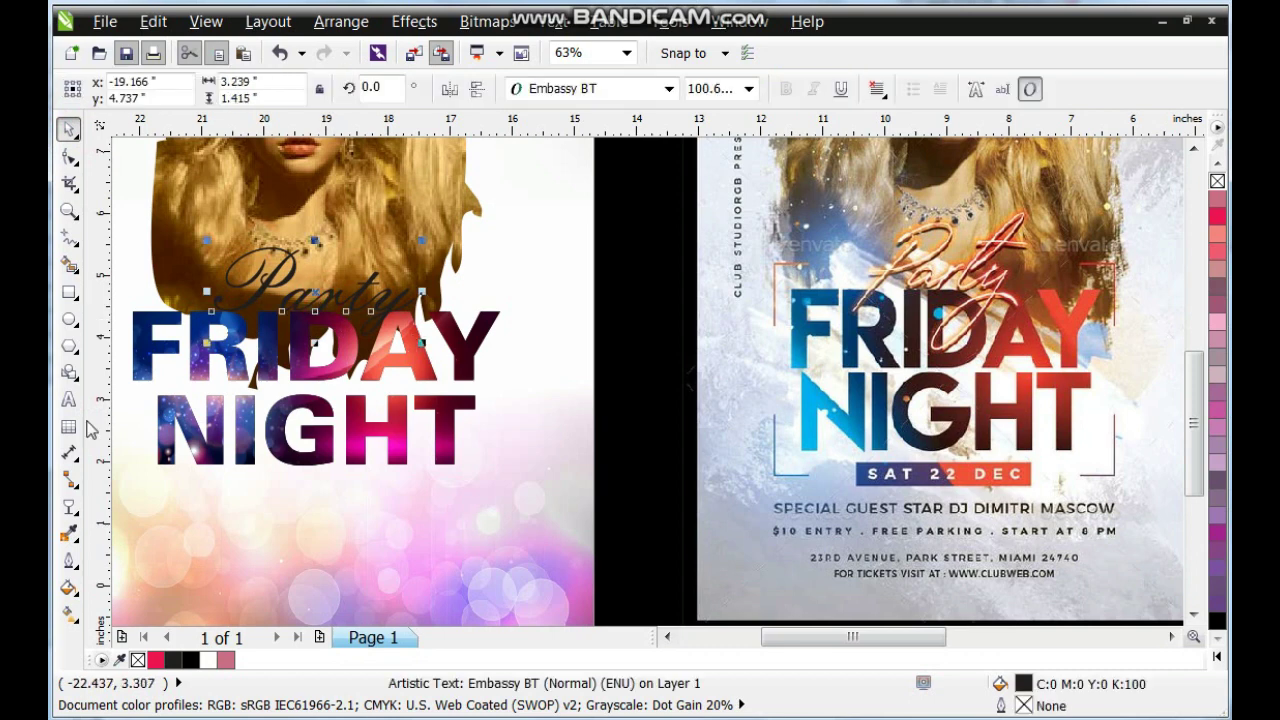
left_click(68, 560)
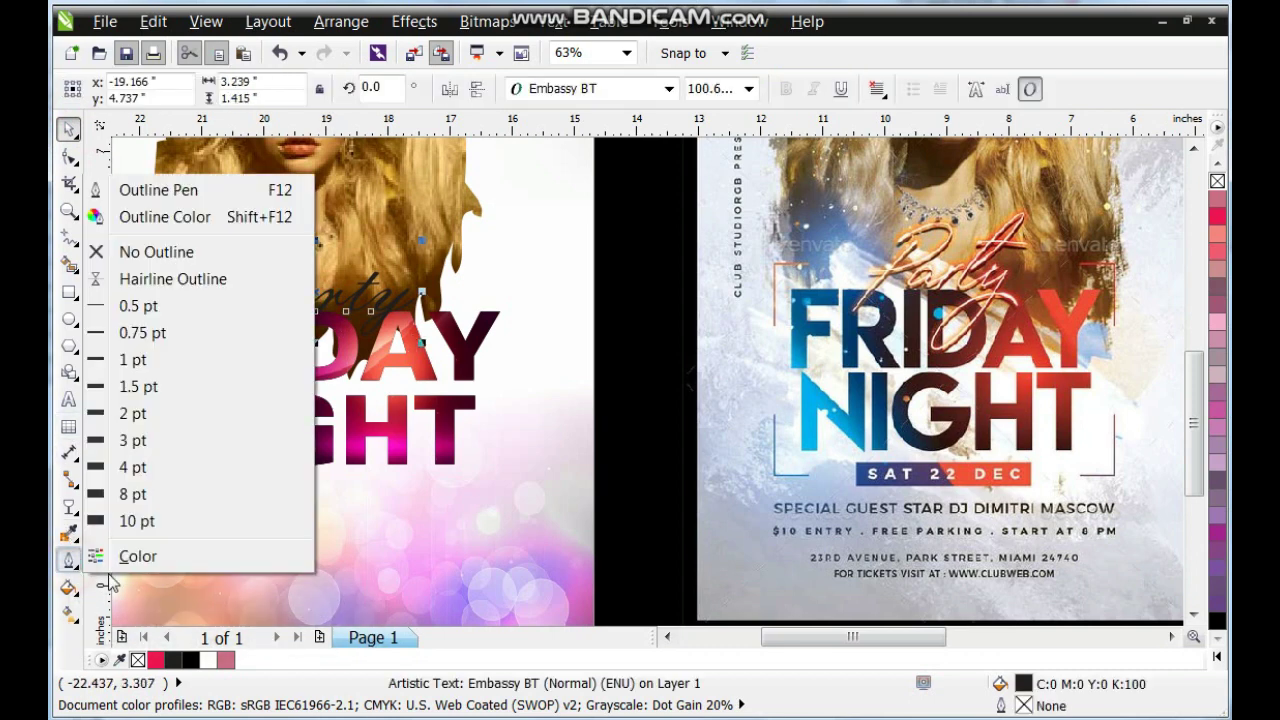
left_click(133, 440)
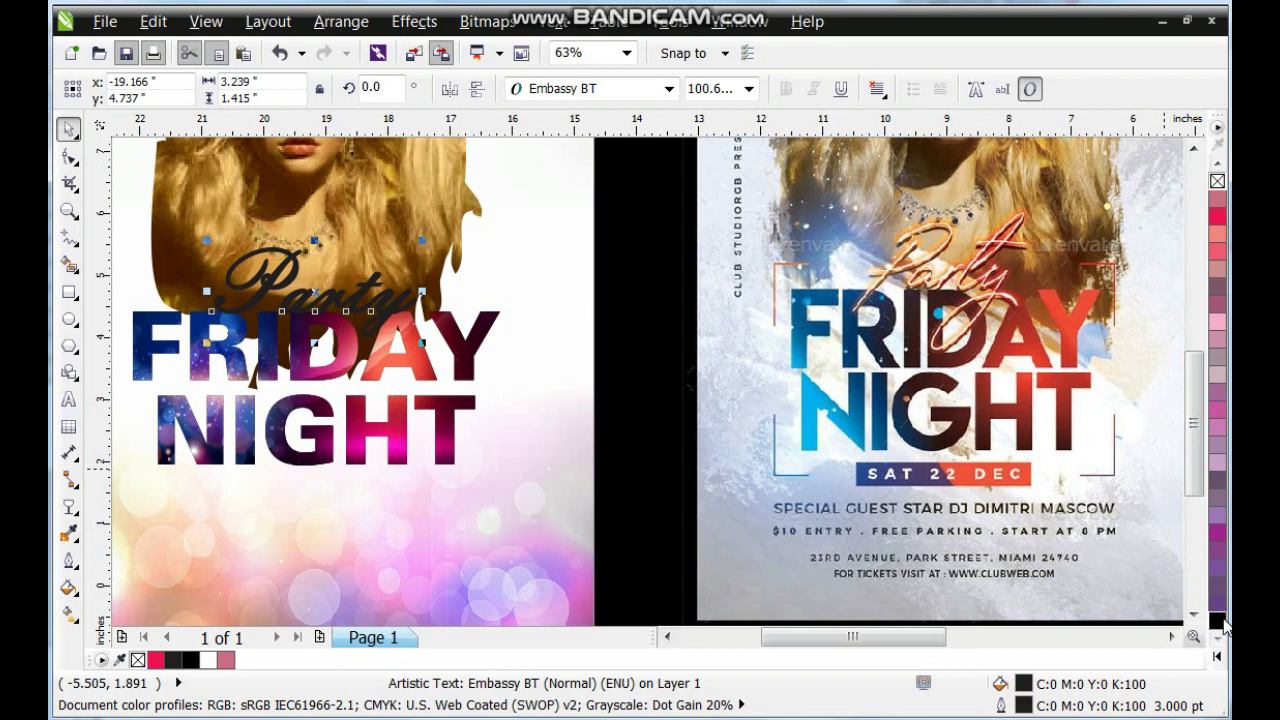
left_click(1217, 656)
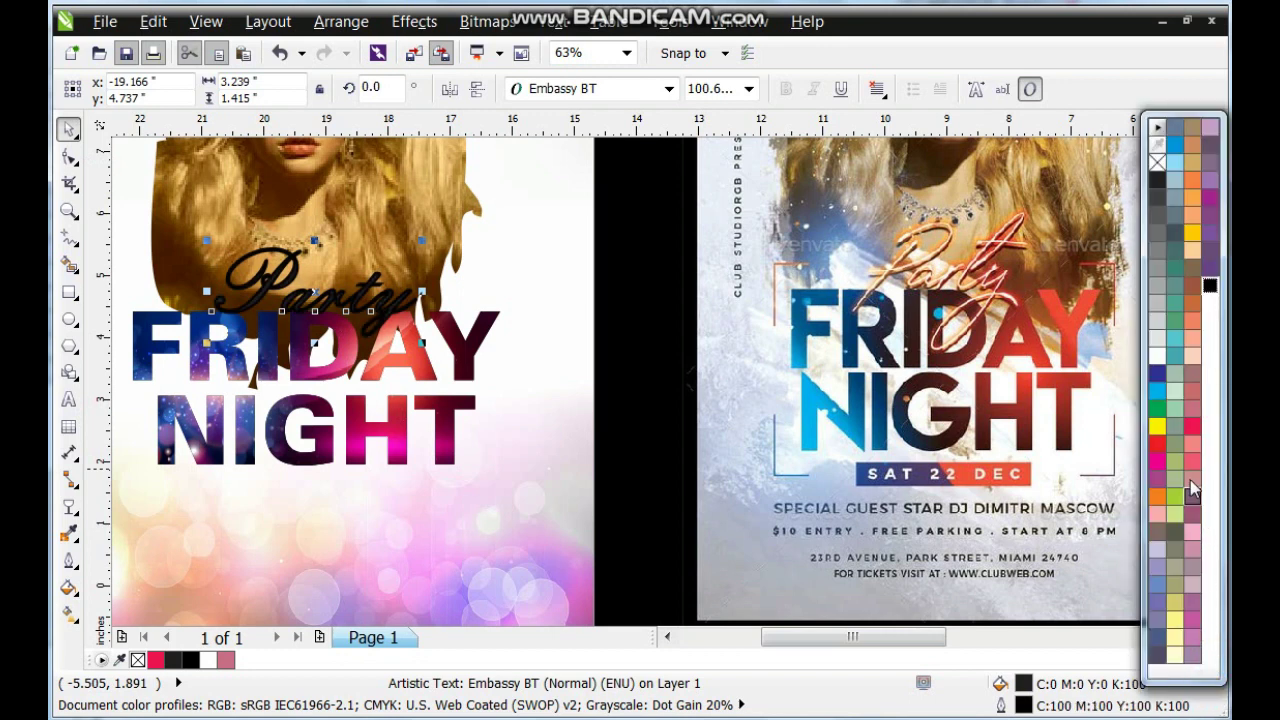
left_click(1158, 356)
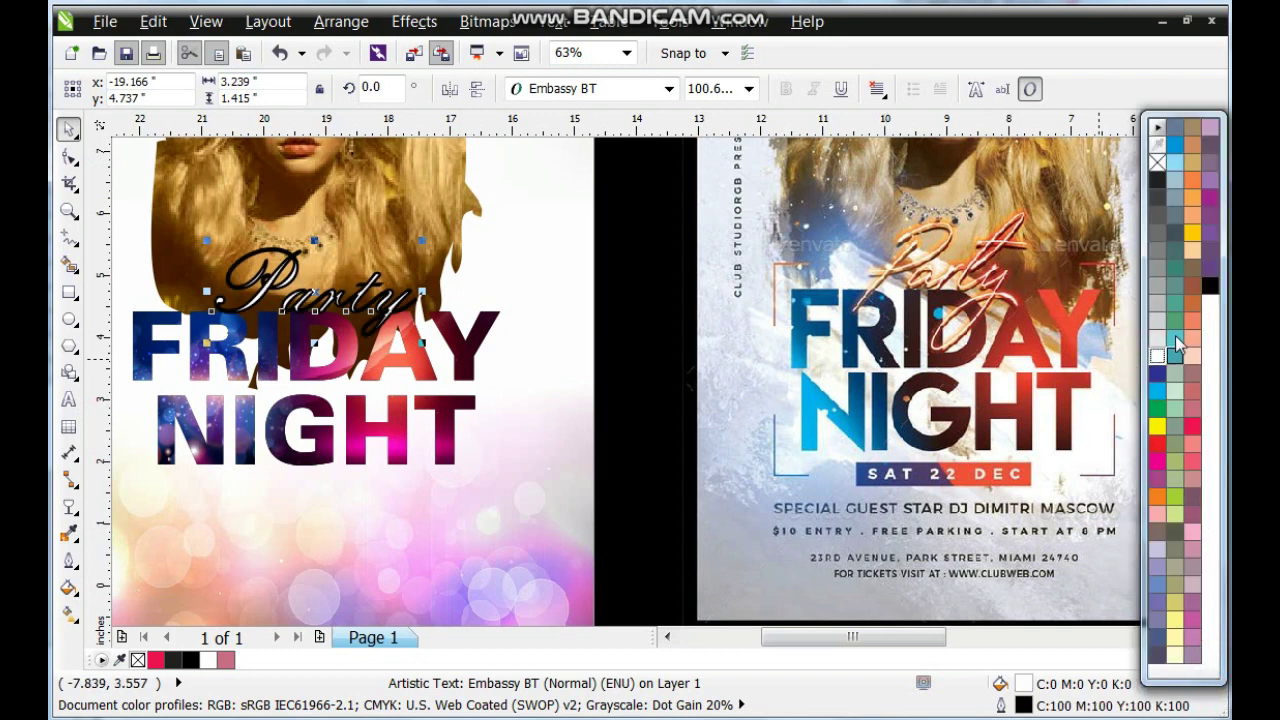
Set the "Party" outline to rounded corners and caps, behind the fill and scaling with the image, and colour it red.
left_click(72, 566)
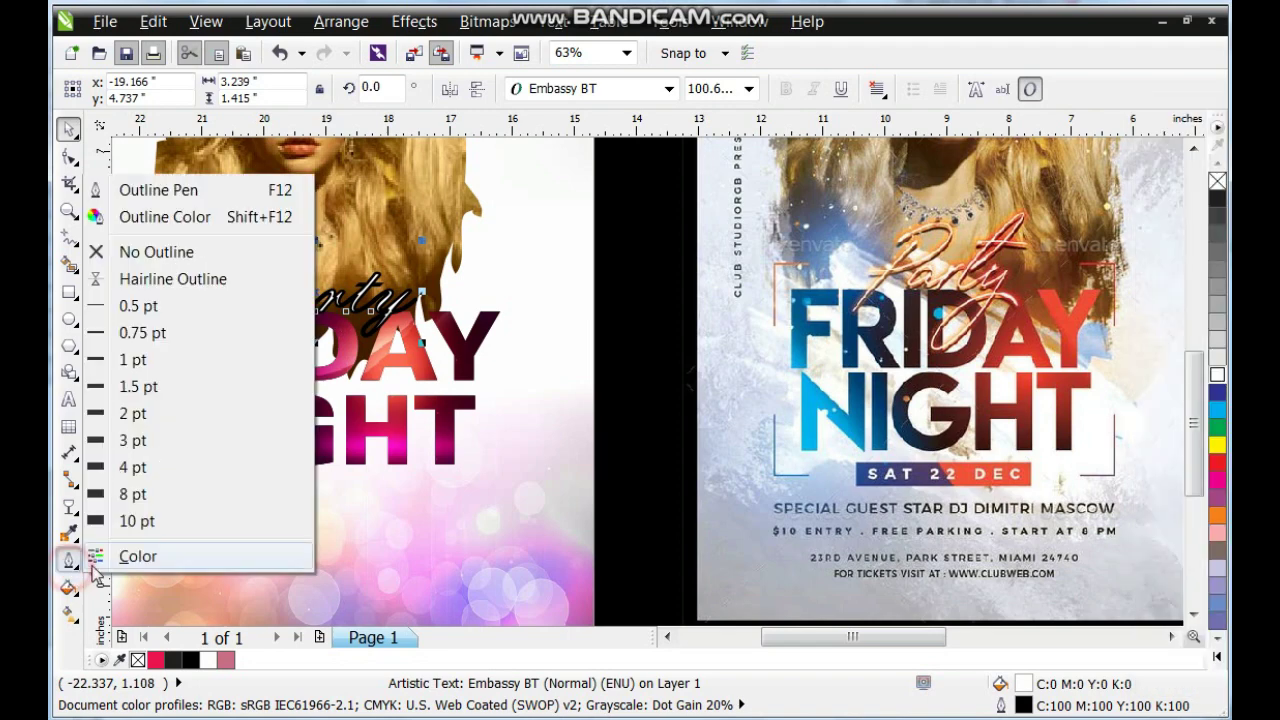
left_click(158, 190)
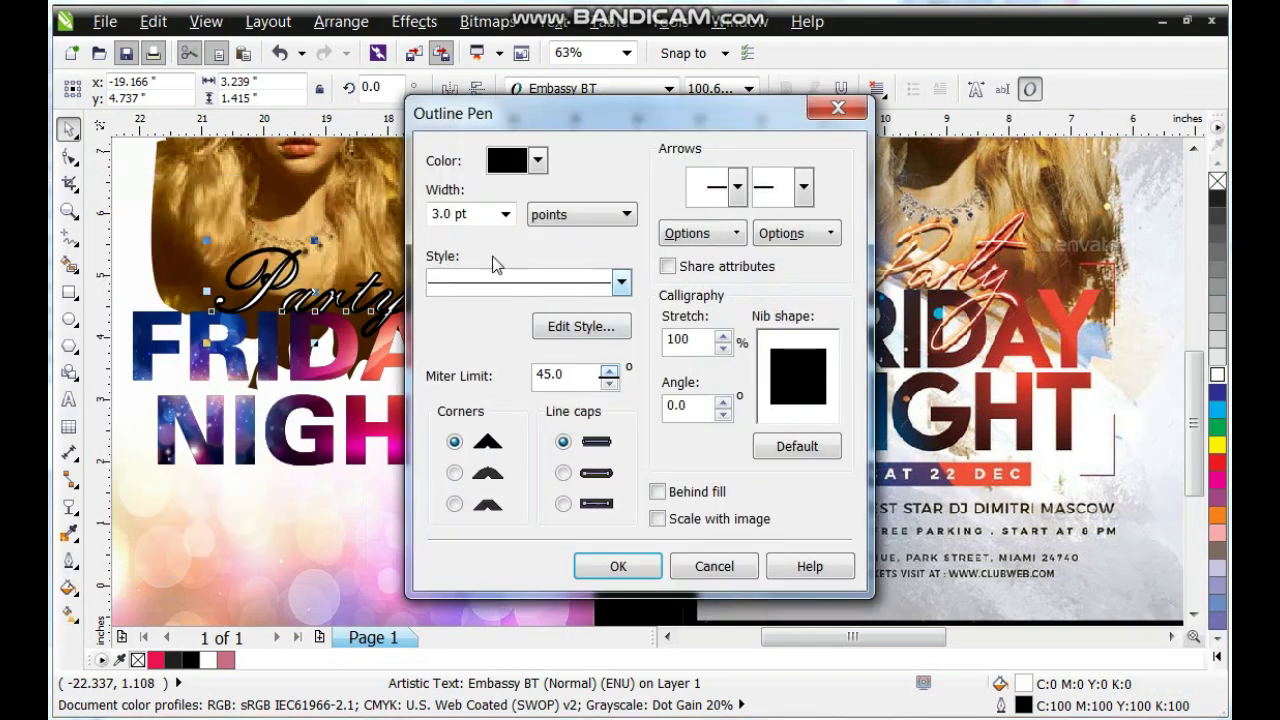
left_click(454, 472)
left_click(565, 472)
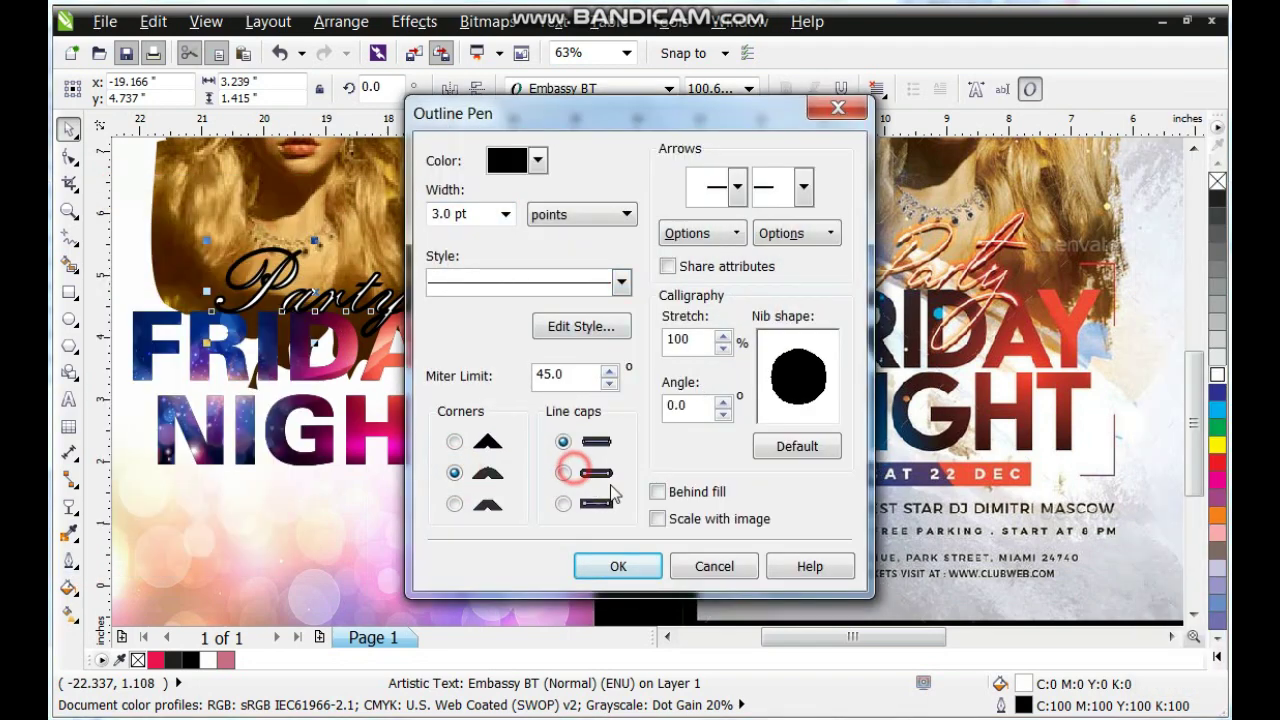
left_click(657, 491)
left_click(657, 518)
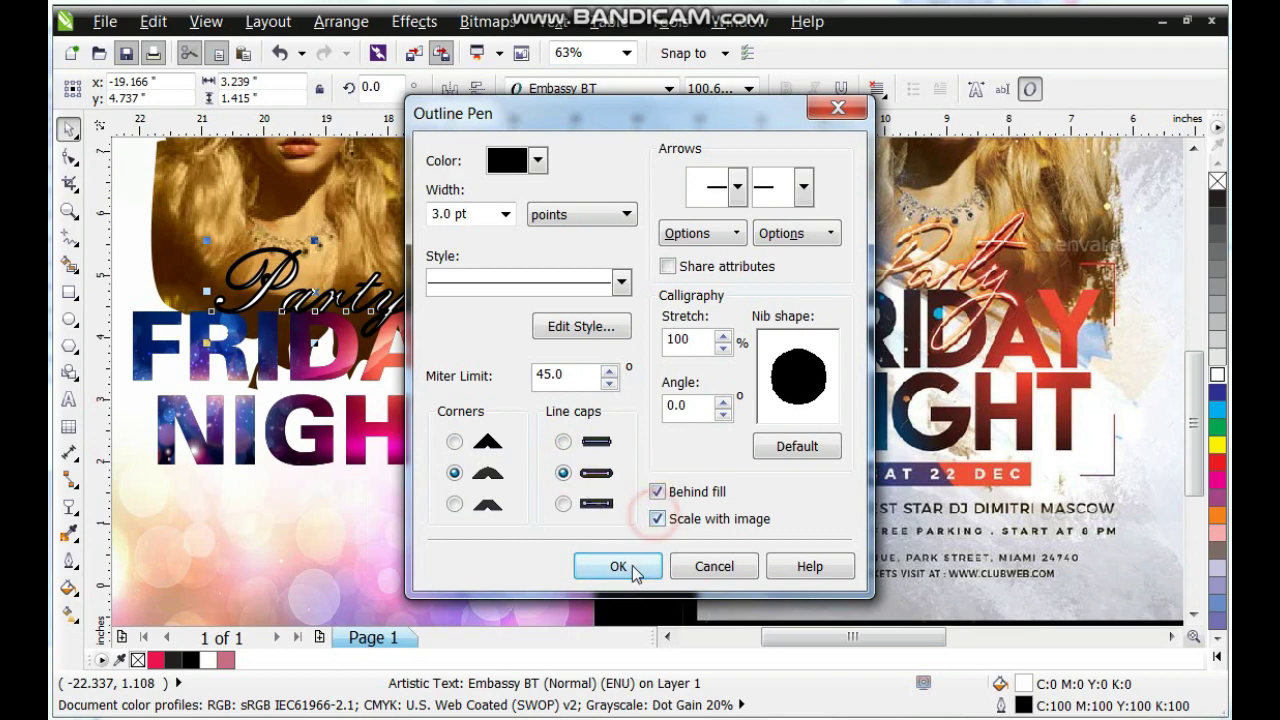
left_click(618, 566)
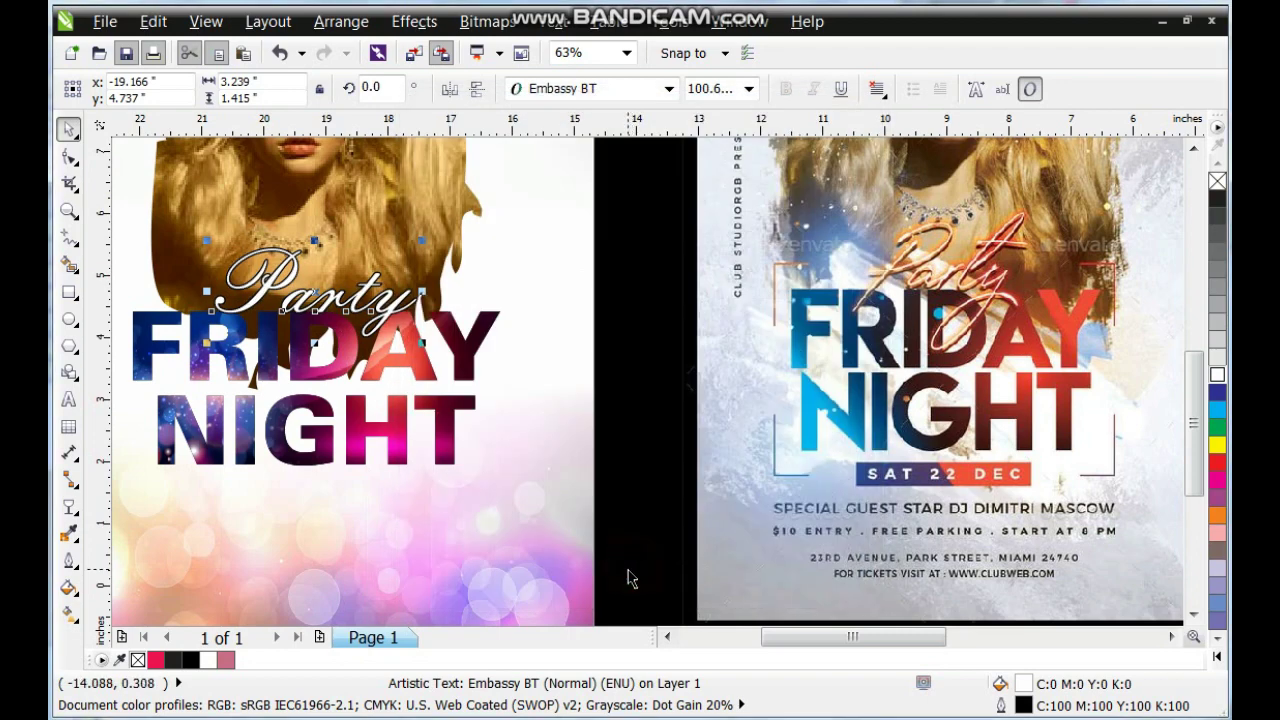
right_click(1218, 461)
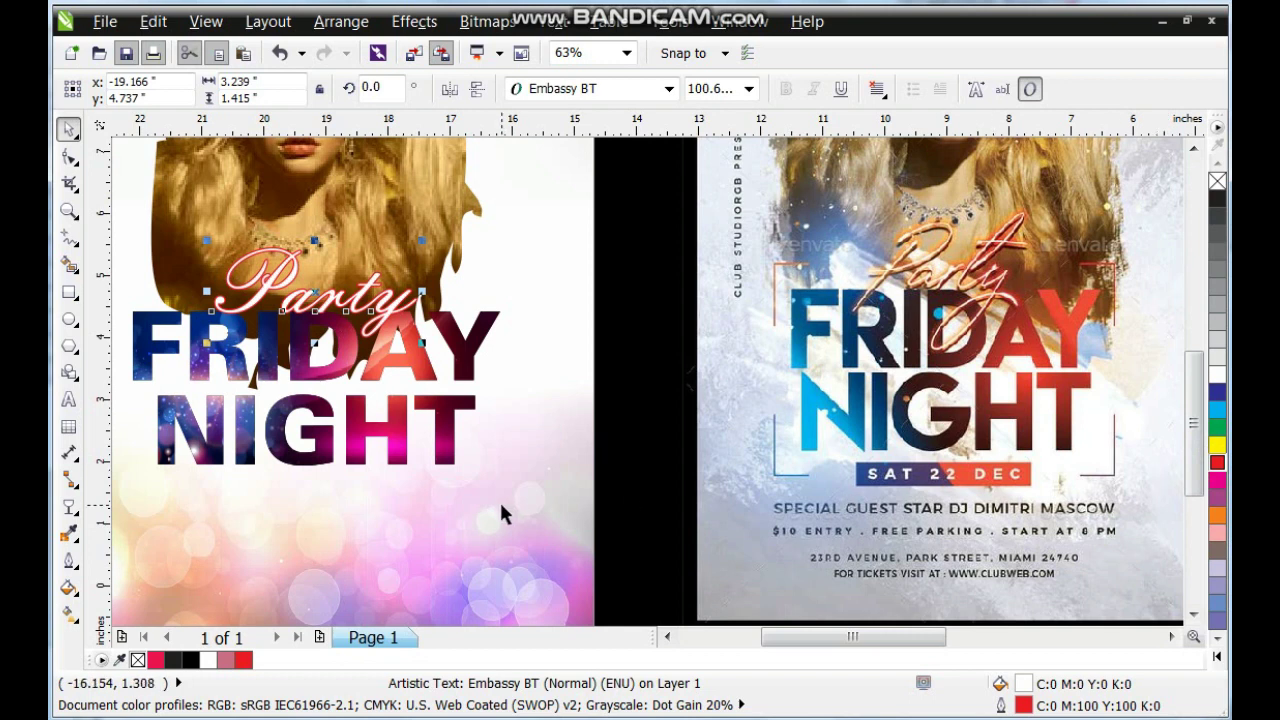
left_click(560, 496)
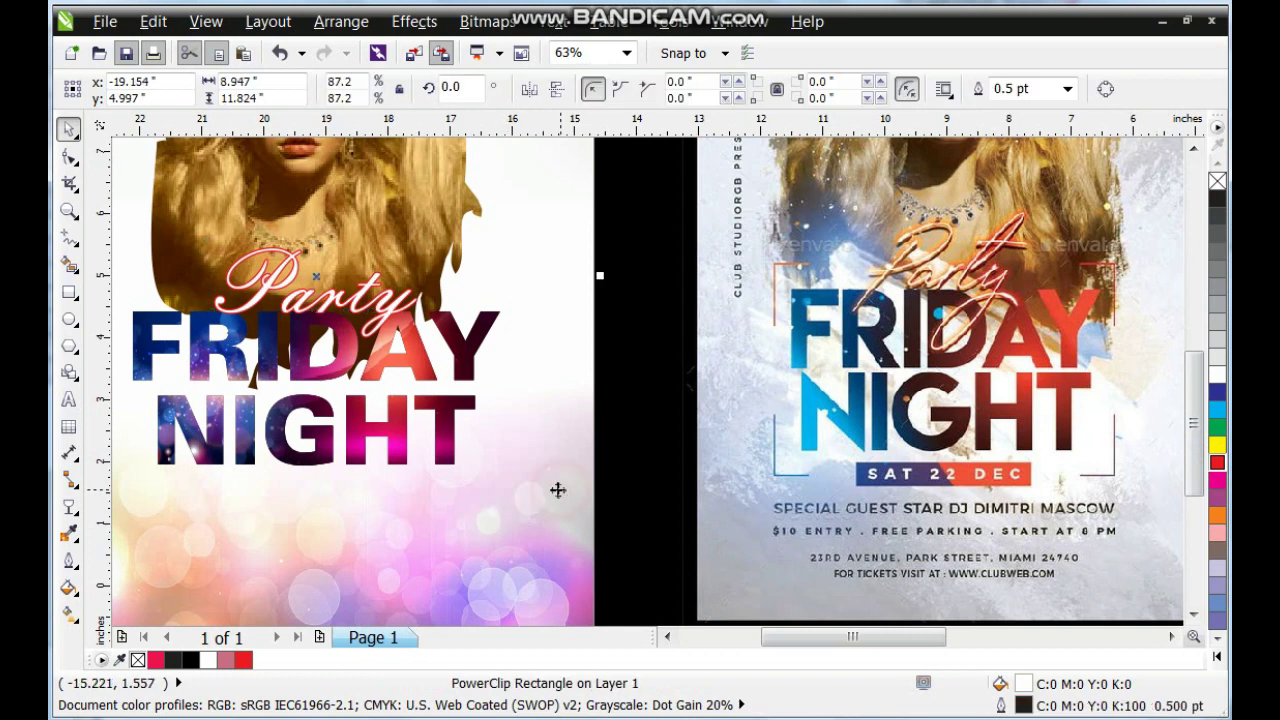
Below the title, write the guest DJ line starting "SPECIAL GUEST STAR" and the line "$ 10 ENTRY - FREE PARKING . START AT 0 PM".
left_click(68, 399)
left_click(158, 534)
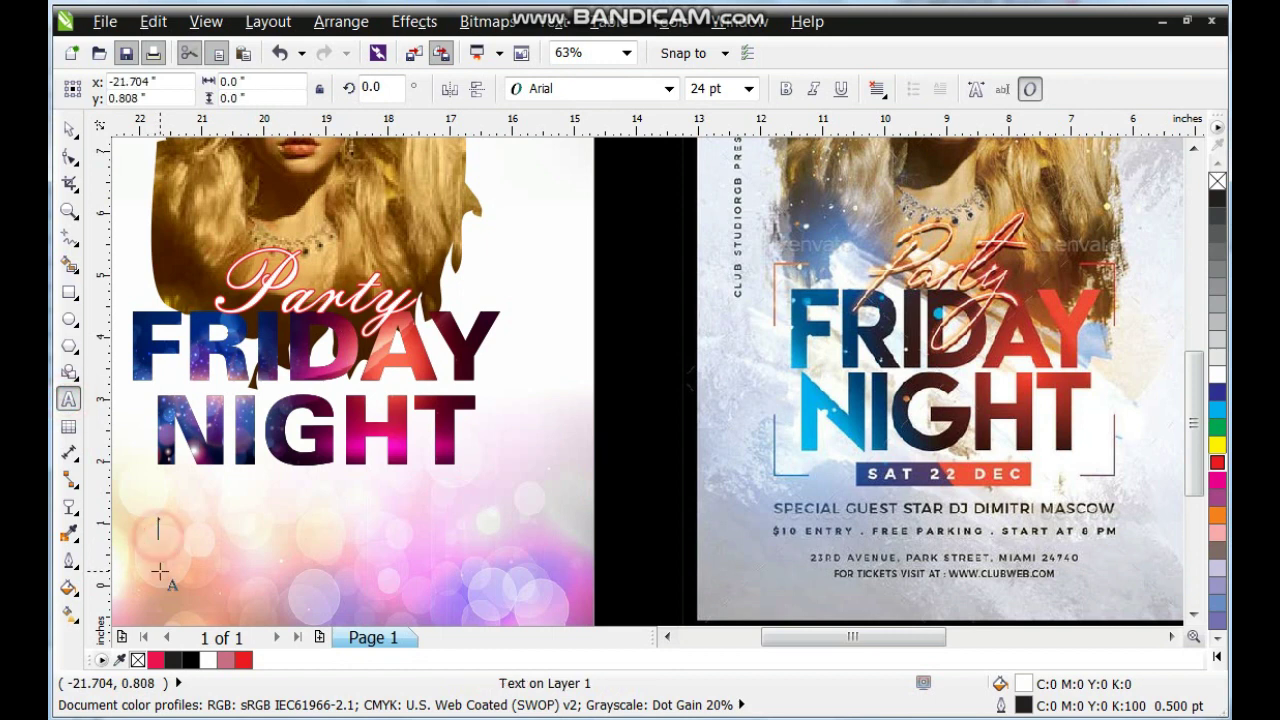
type("SP")
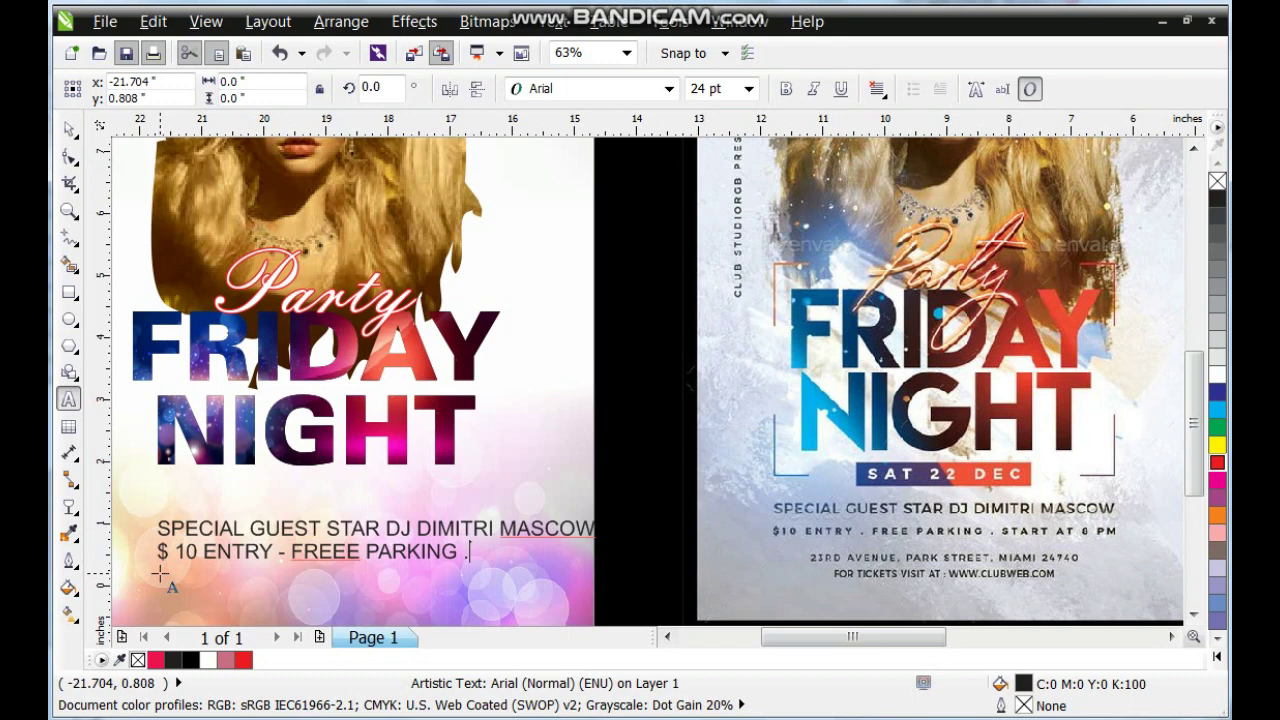
key("BackSpace")
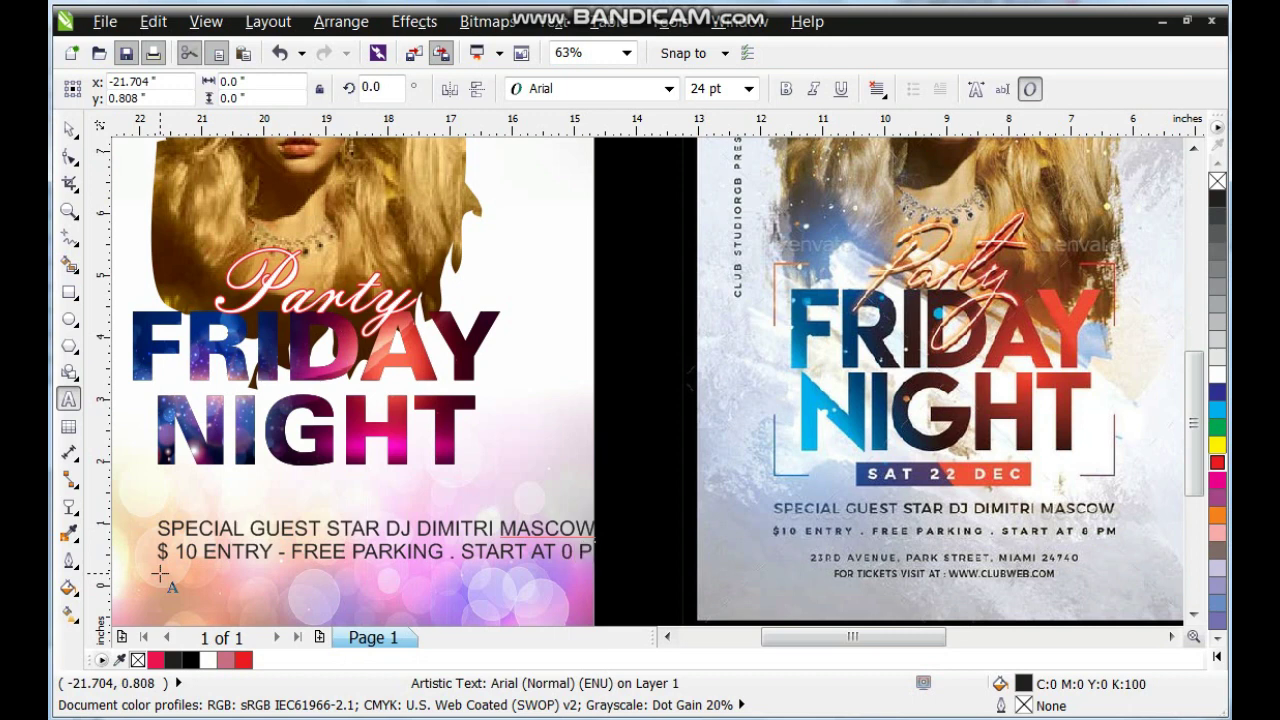
Make the two-line event text bold, centre it beneath the FRIDAY NIGHT title and scale it to about 5.899 × 0.521 inches.
left_click(787, 89)
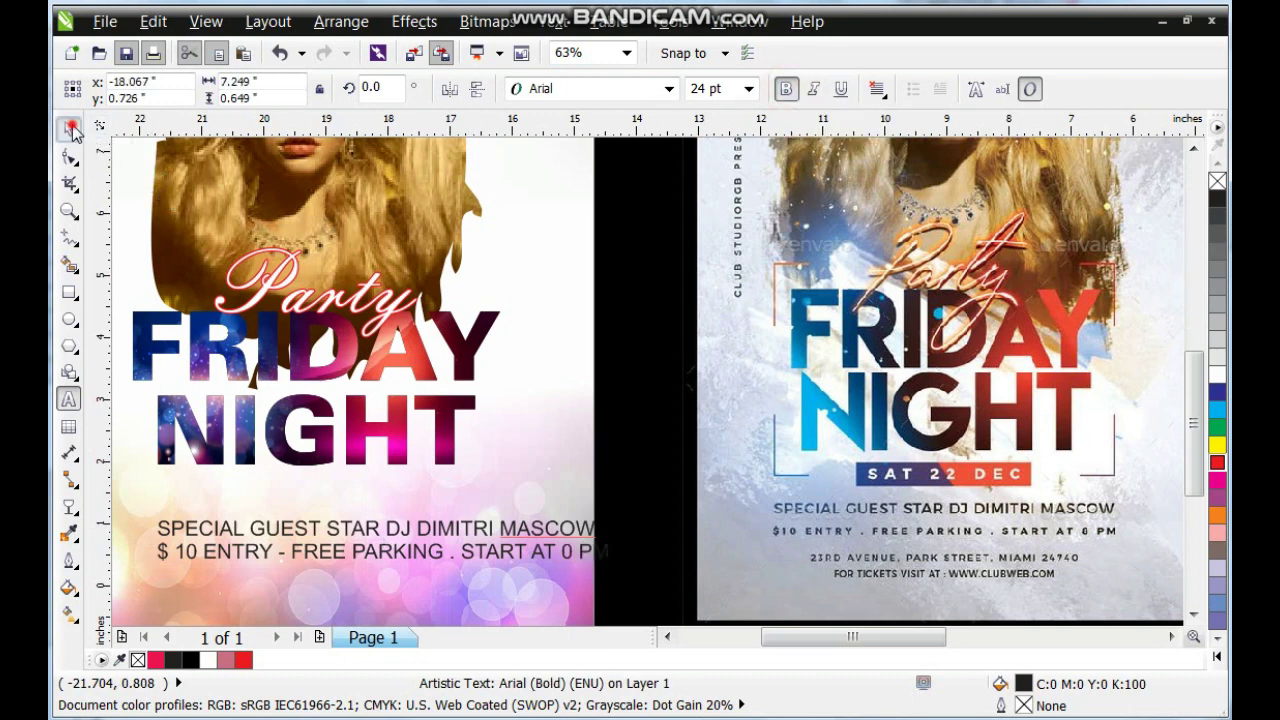
key("ctrl+space")
left_click(788, 90)
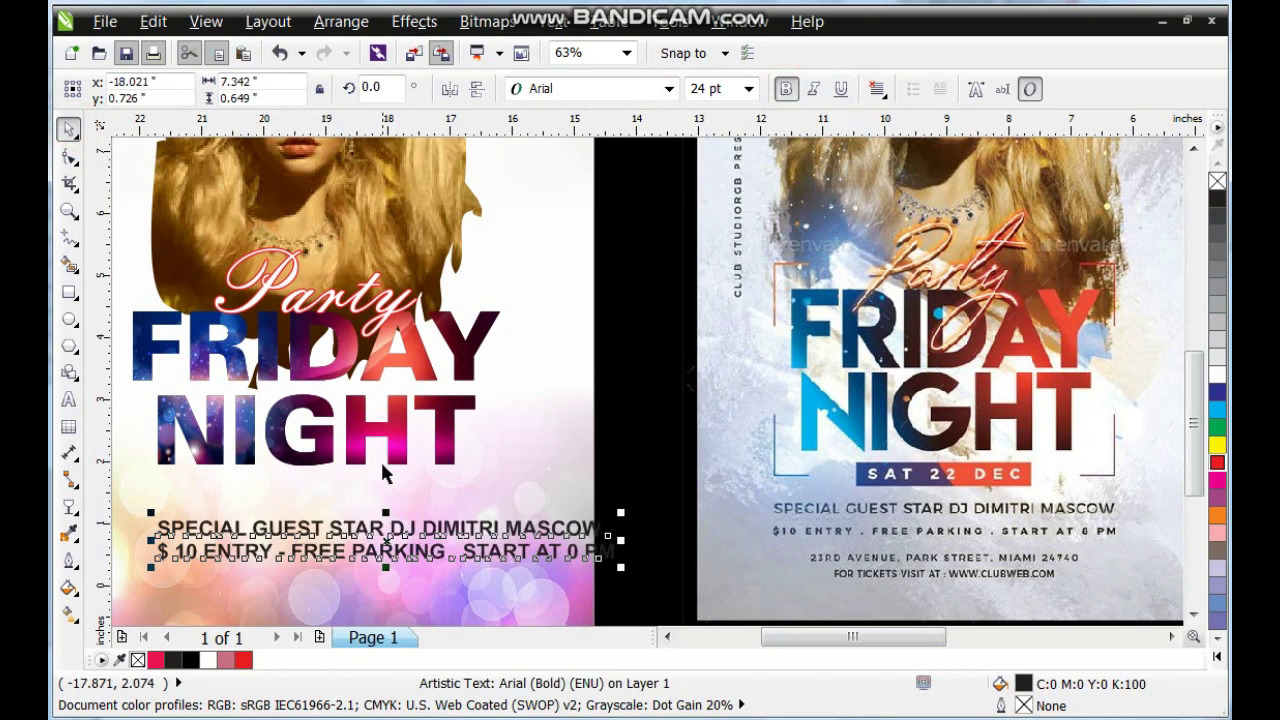
left_click(358, 445, "shift")
left_click_drag(375, 540, 308, 506)
left_click_drag(551, 538, 502, 537)
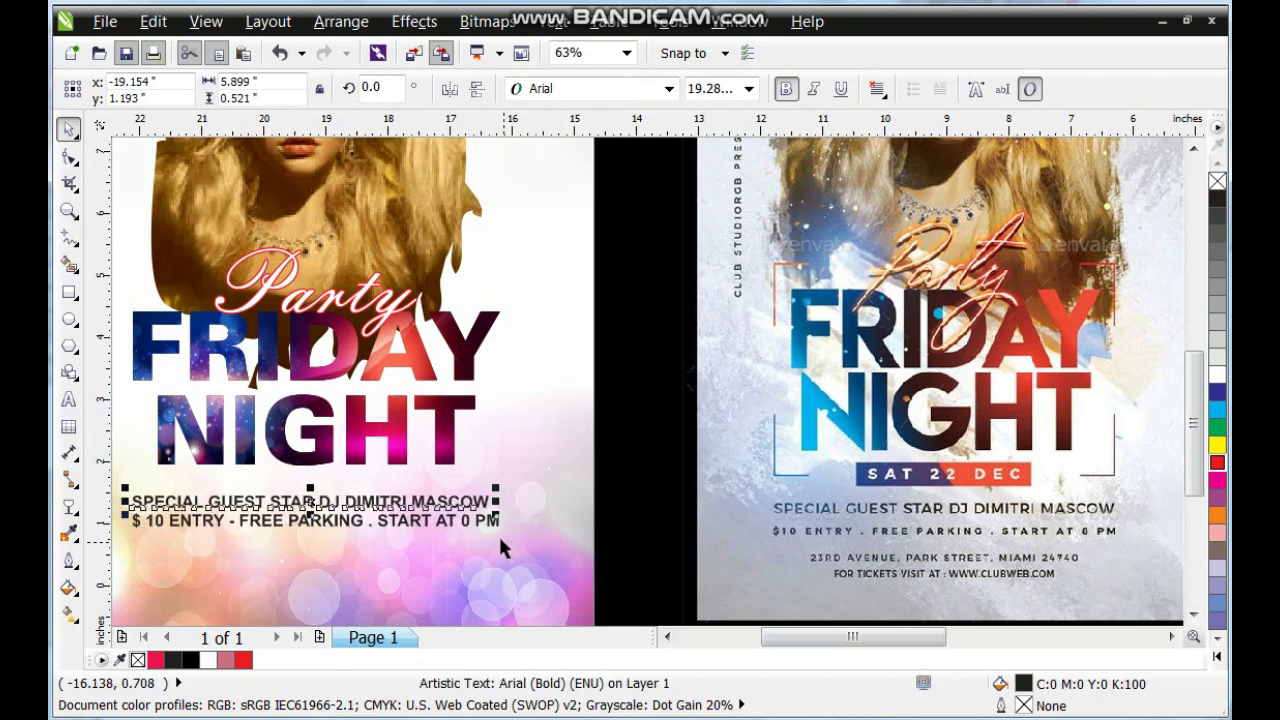
Separate the $ 10 entry line from the guest line, shrink it and widen its word spacing to nearly the guest line's width.
left_click(514, 540)
left_click(497, 525)
mouse_move(506, 536)
left_mouse_down()
mouse_move(425, 550)
mouse_move(362, 542)
mouse_move(484, 529)
left_mouse_up()
left_click(69, 157)
key("space")
key("Escape")
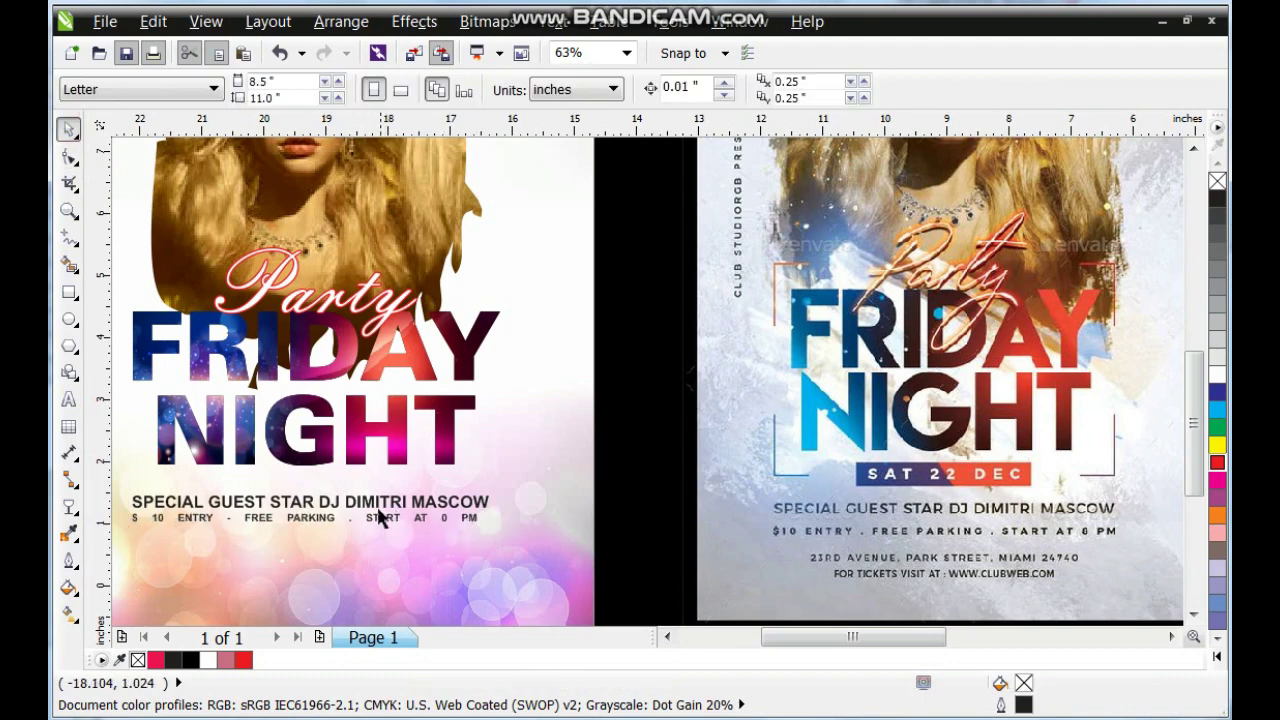
Add two smaller centred copies of the special guest line below the entry line, the lowest about 2.626 × 0.091 inches.
left_click_drag(370, 503, 371, 559)
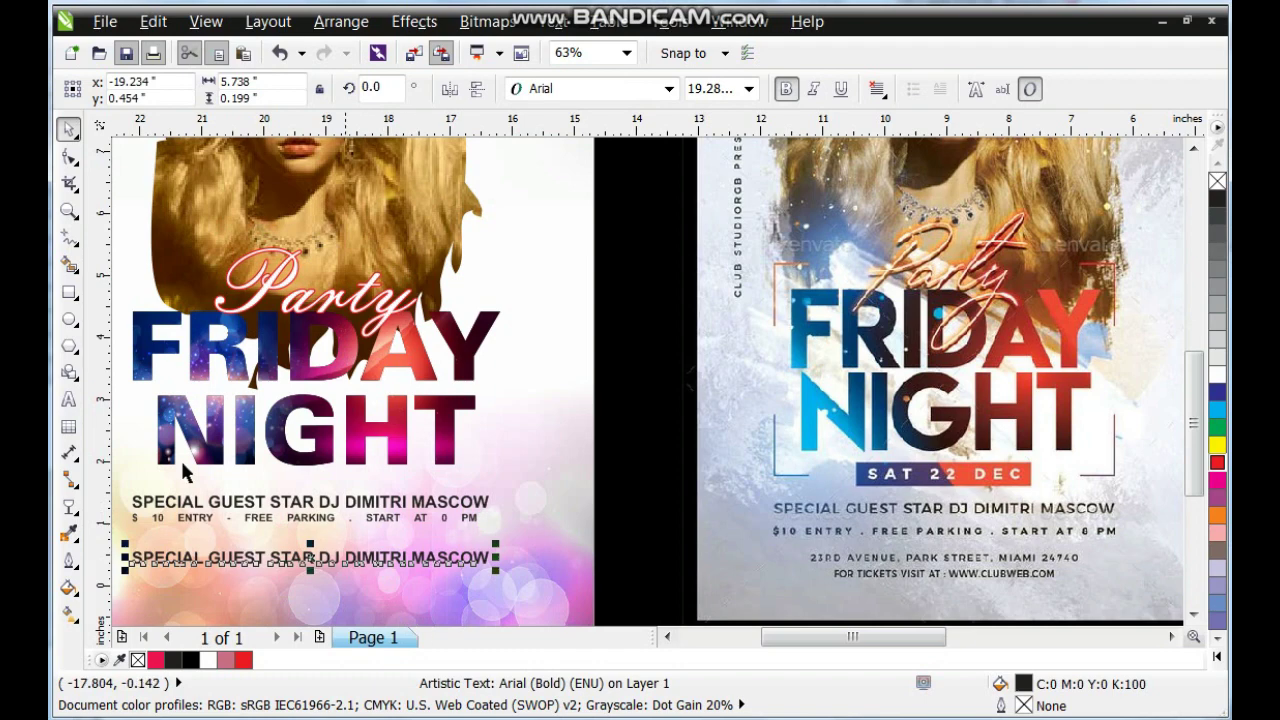
left_click_drag(496, 576, 397, 591)
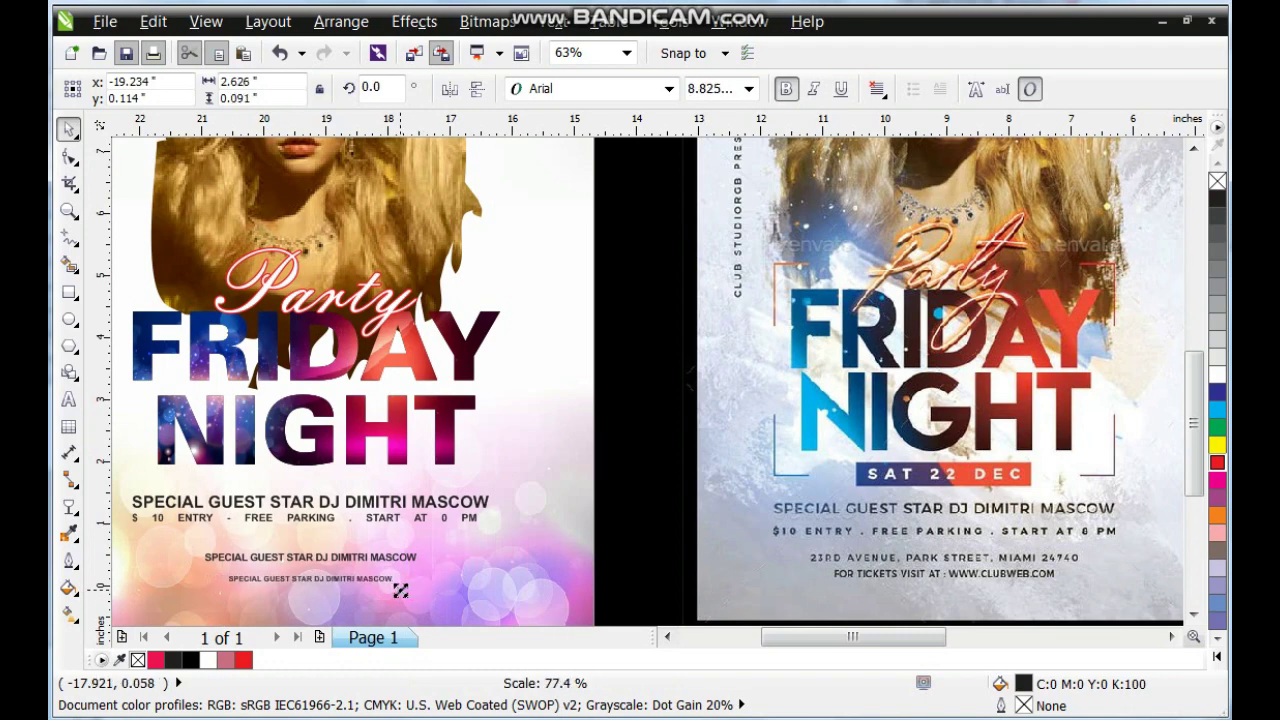
left_click(503, 551)
scroll(508, 556, "down", 2)
key("Escape")
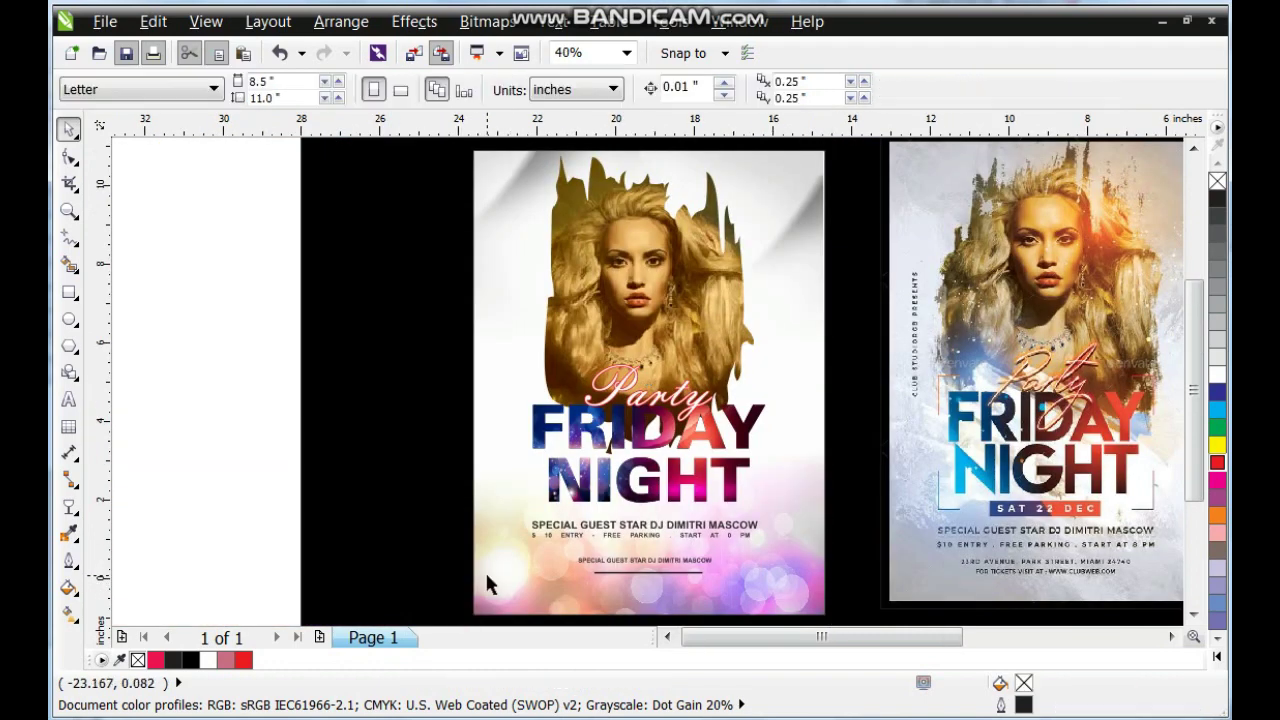
left_click(69, 211)
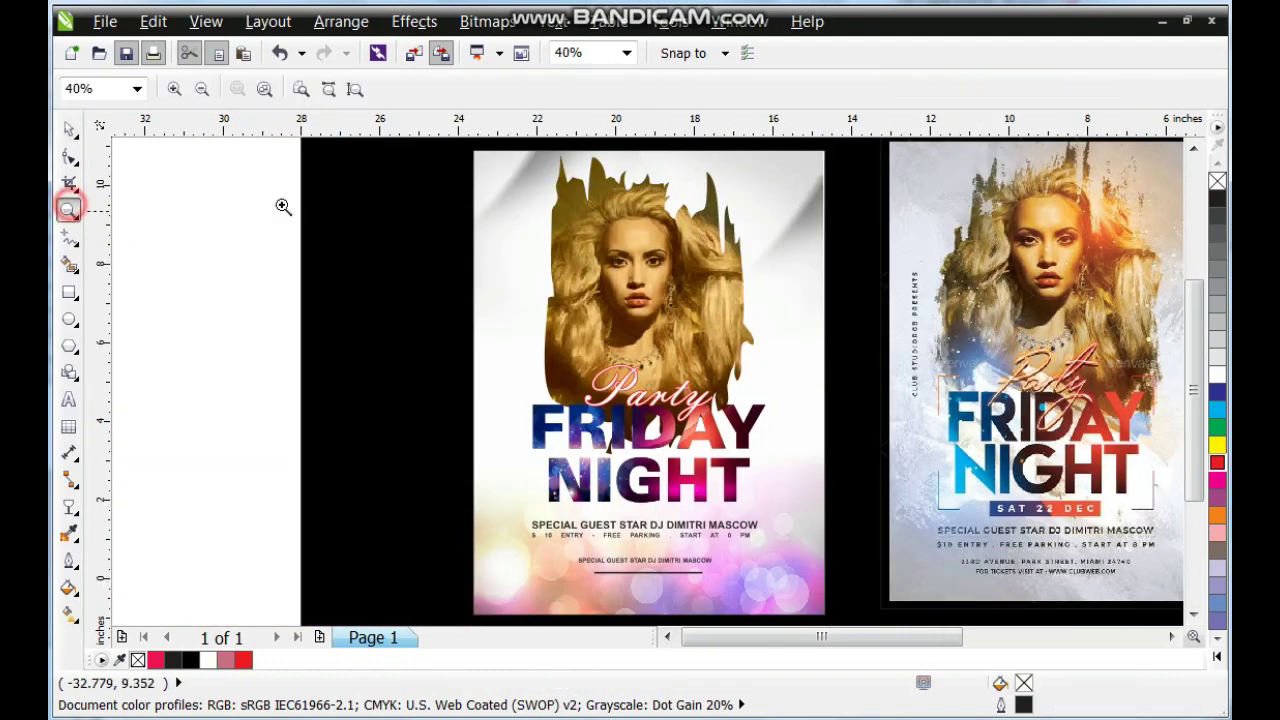
left_click_drag(457, 150, 1150, 581)
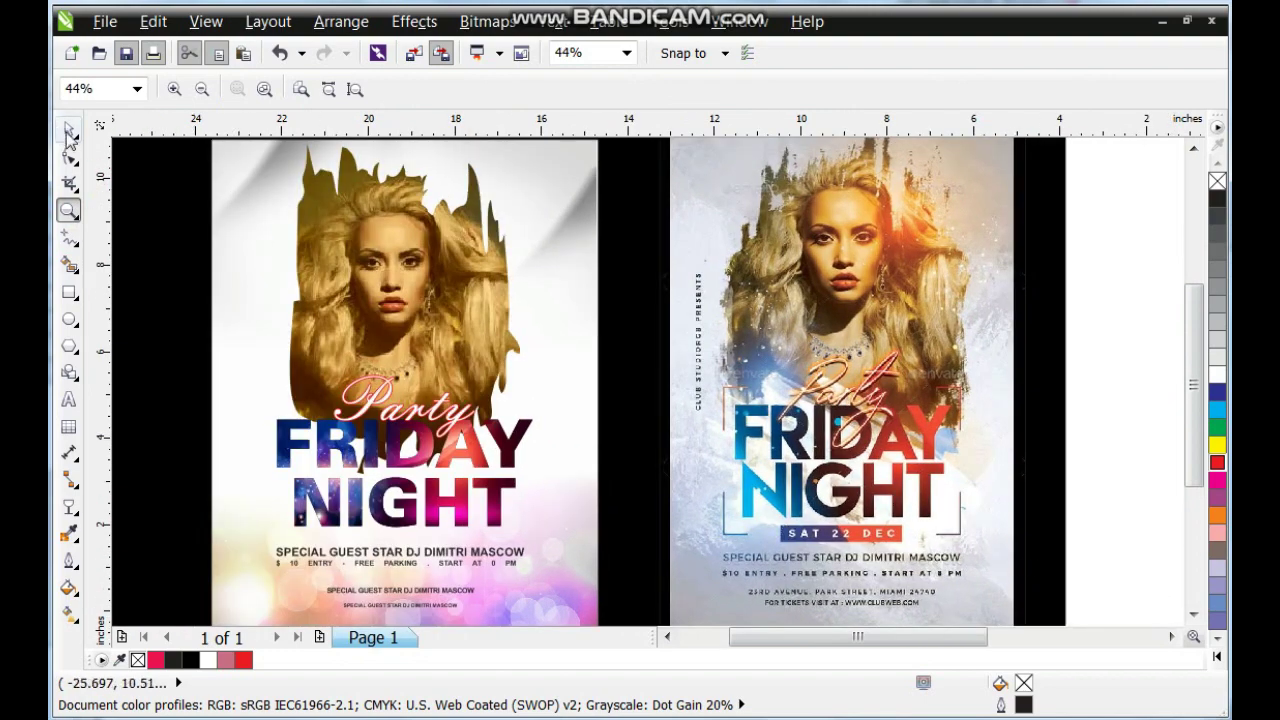
left_click(67, 130)
left_click(548, 590)
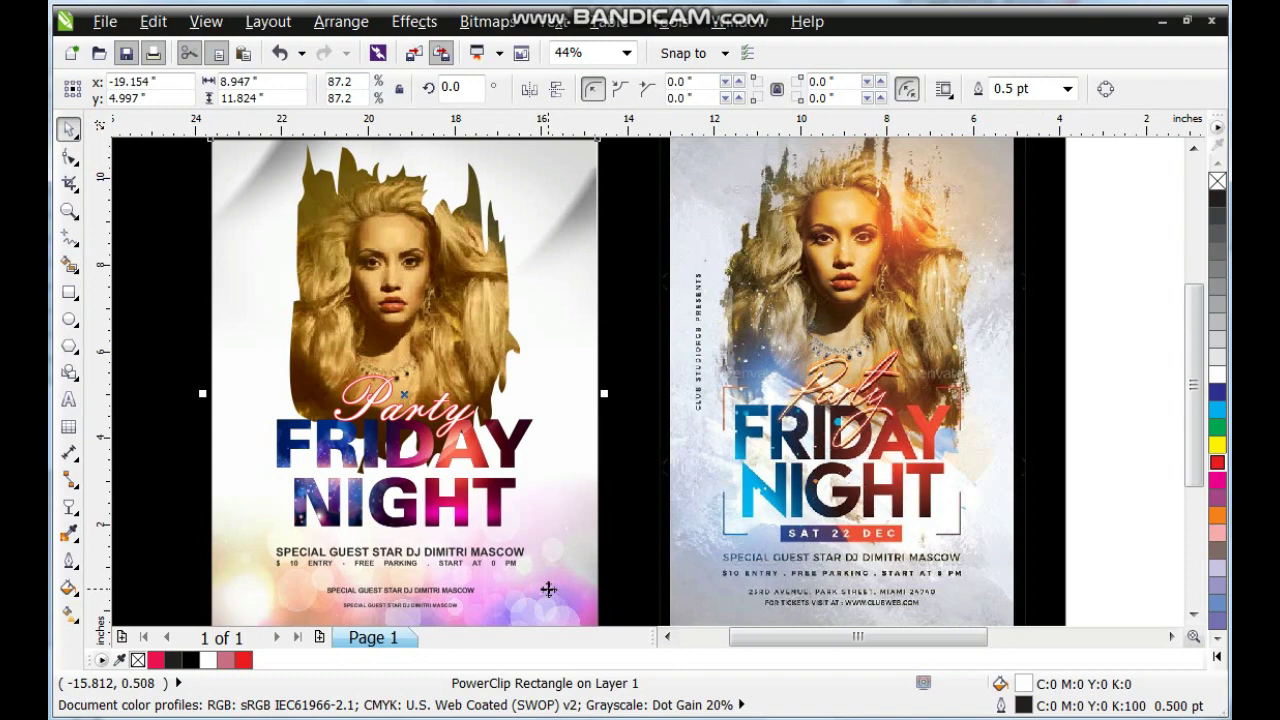
left_click(1043, 420)
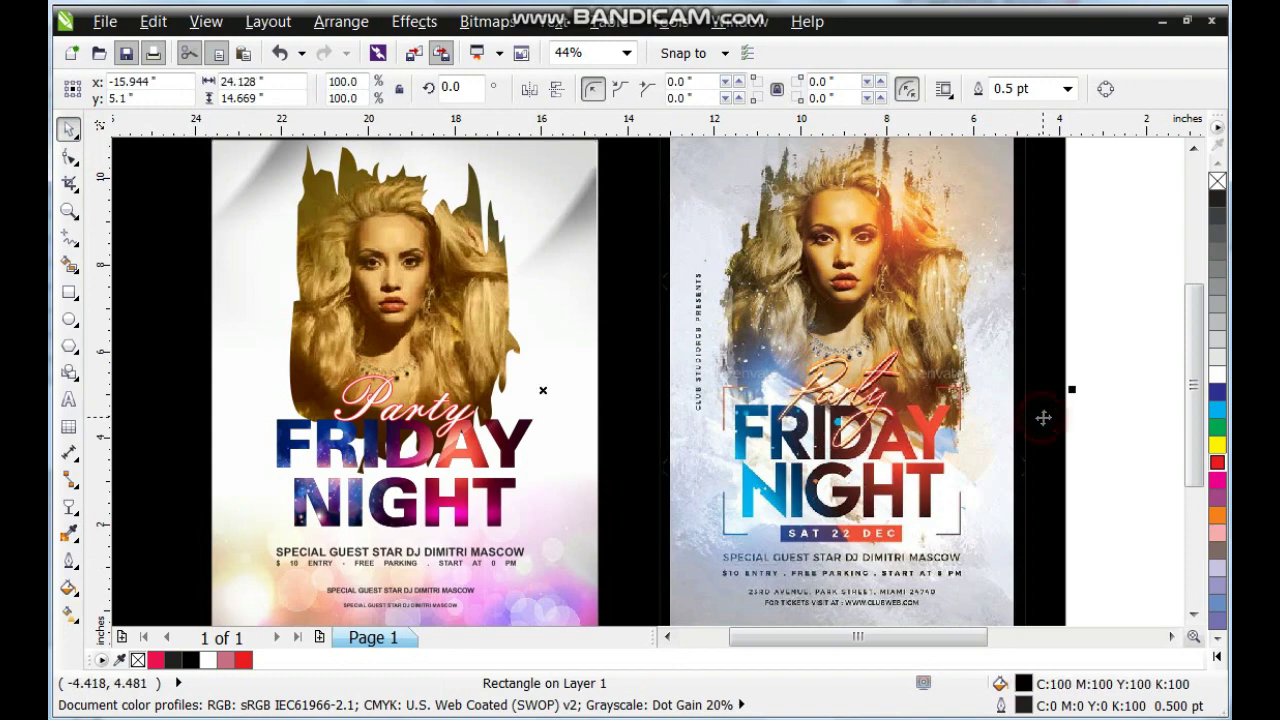
scroll(1043, 418, "down", 1)
left_click(1077, 423)
left_click_drag(191, 156, 720, 608)
Inside the flyer background's PowerClip, mirror a copy of the bokeh image horizontally and vertically and place it at the page's top edge.
right_click(667, 562)
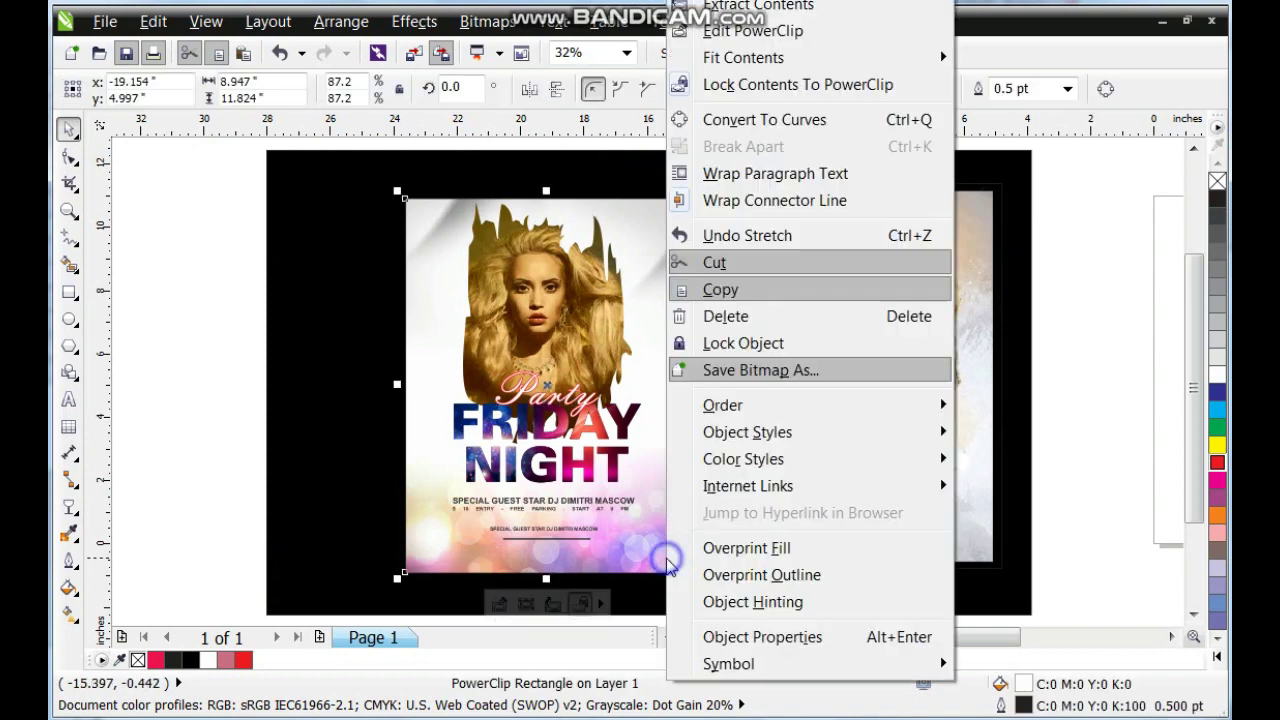
left_click(752, 31)
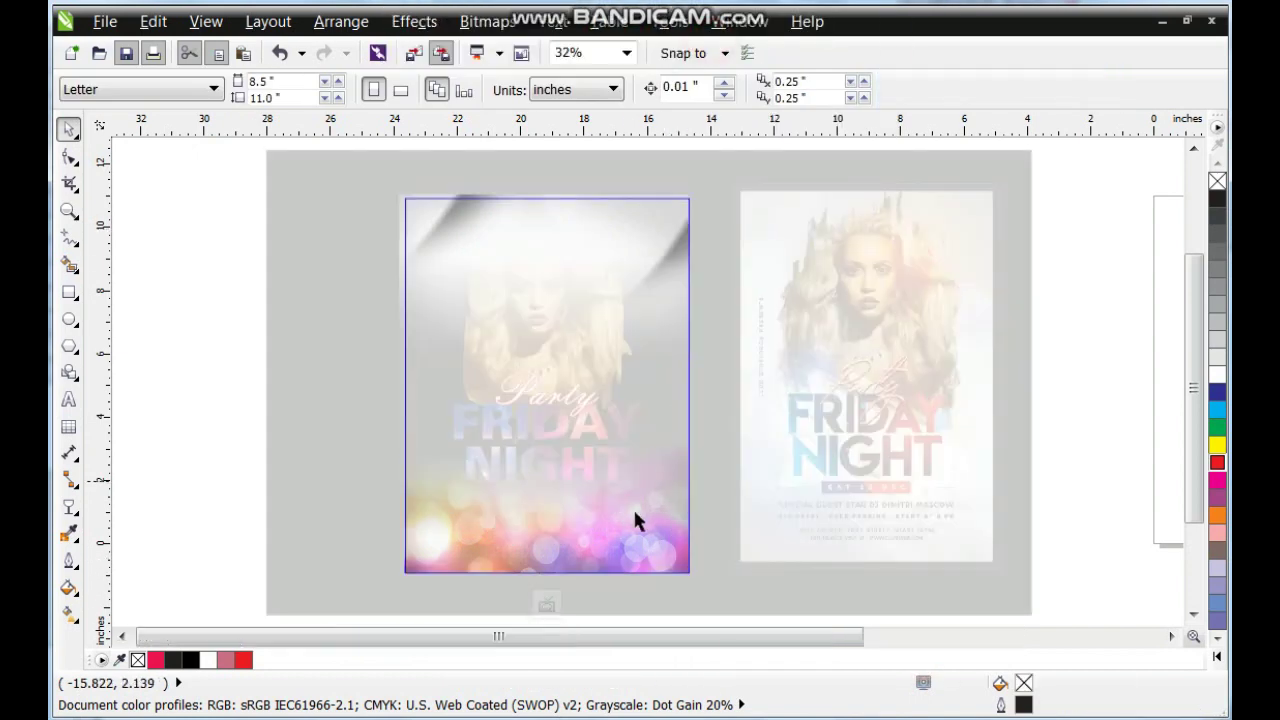
left_click(529, 89)
left_click(557, 89)
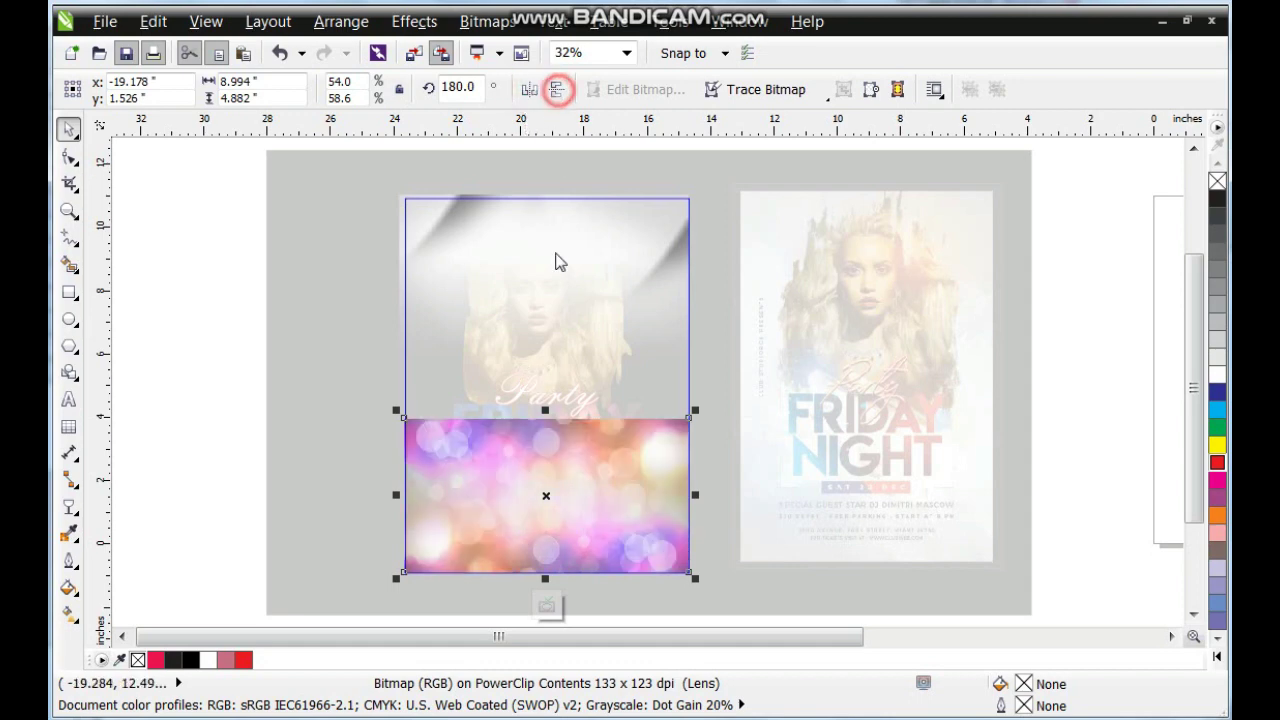
left_click_drag(546, 500, 545, 278)
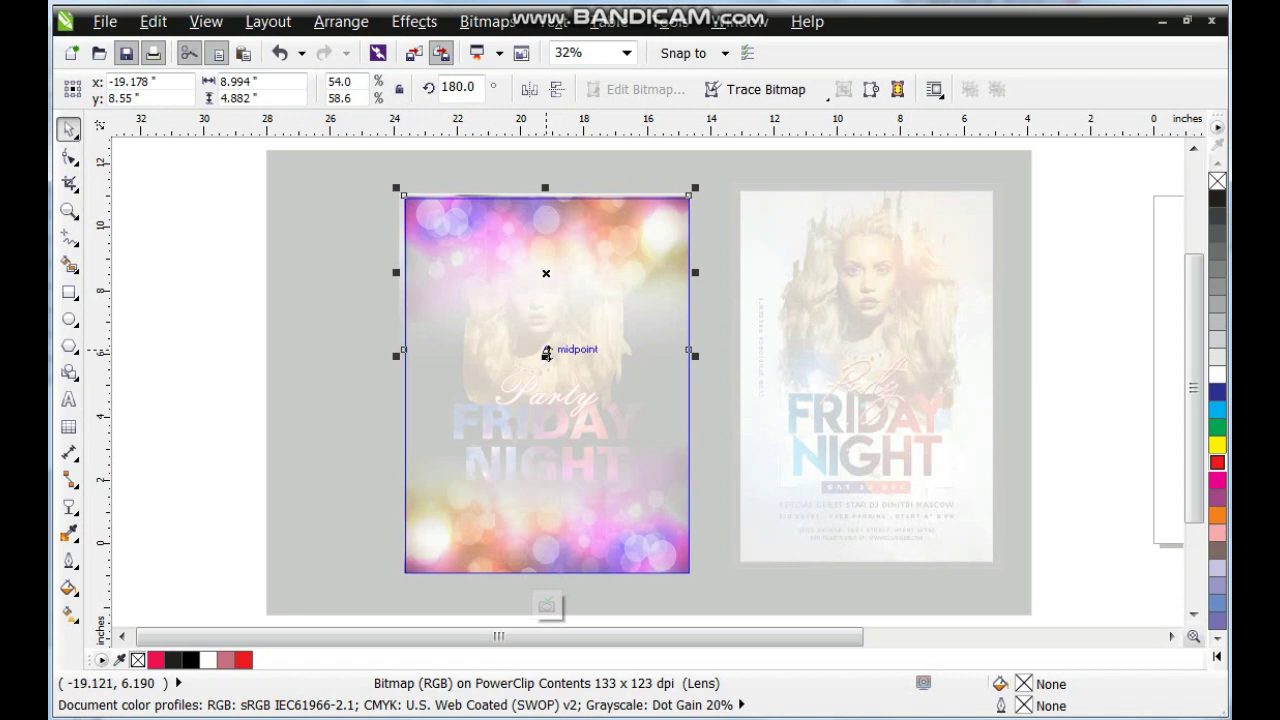
Stretch the upper bokeh copy downward to about 8.609 inches high and finish editing the PowerClip contents.
left_click_drag(546, 354, 546, 475)
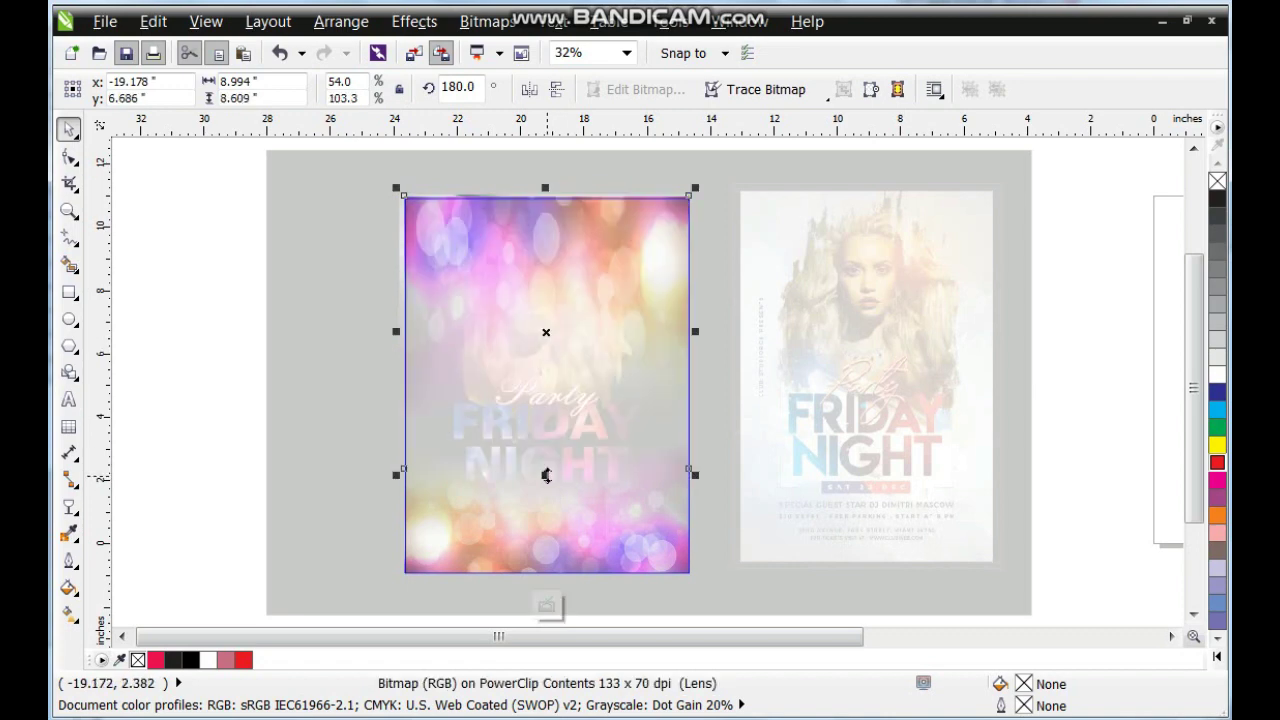
right_click(574, 287)
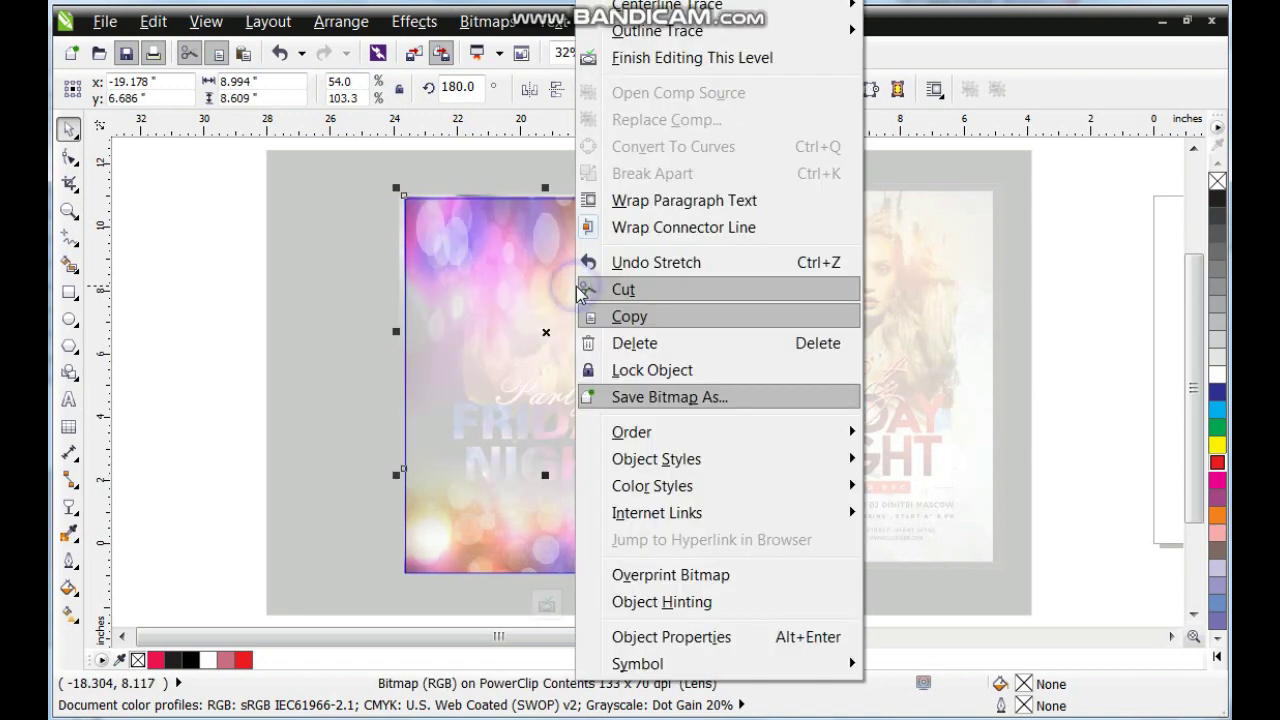
left_click(640, 57)
Select the entire recreated flyer and move it to the right, closer to the reference flyer.
left_click(237, 306)
left_click_drag(278, 162, 393, 336)
key("ctrl+z")
left_click_drag(235, 150, 706, 598)
left_click_drag(680, 543, 700, 537)
left_click(228, 165)
left_click_drag(228, 165, 1006, 593)
key("shift+F2")
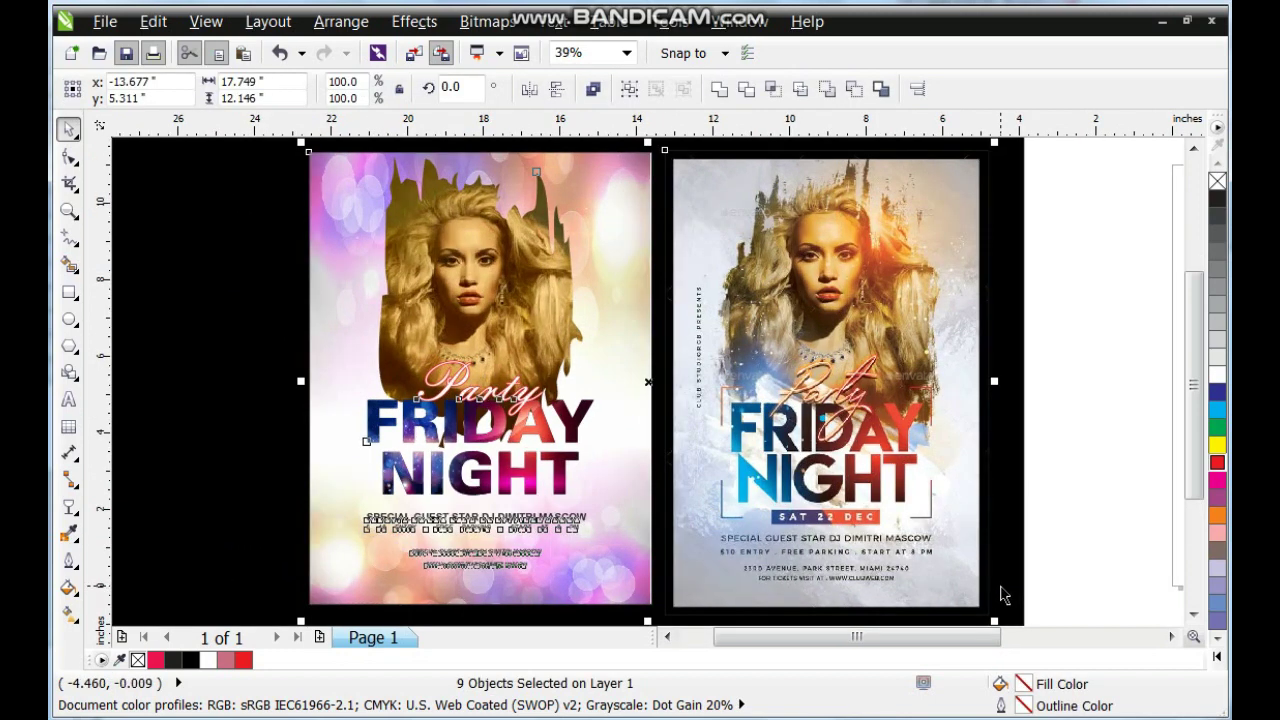
left_click(221, 450)
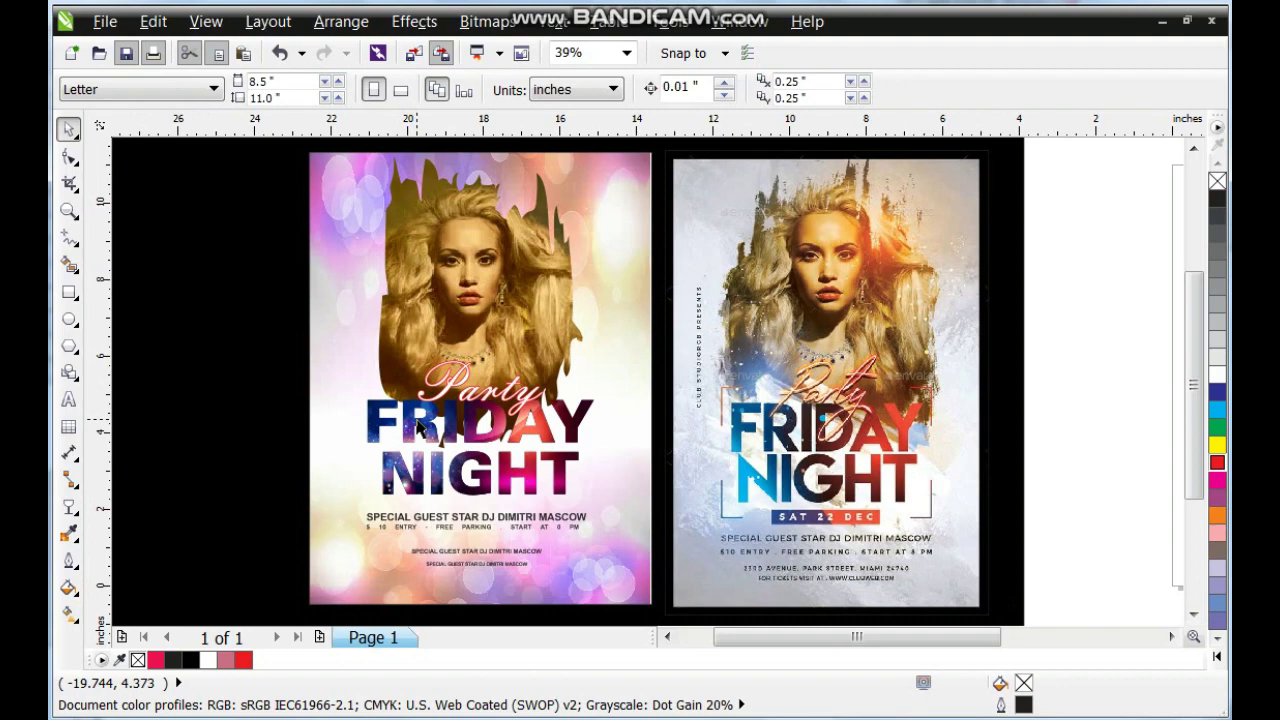
Draw a right-angled corner line about 0.671 × 0.719 inches at the upper-left corner of the FRIDAY text.
left_click(66, 213)
left_click_drag(297, 337, 968, 545)
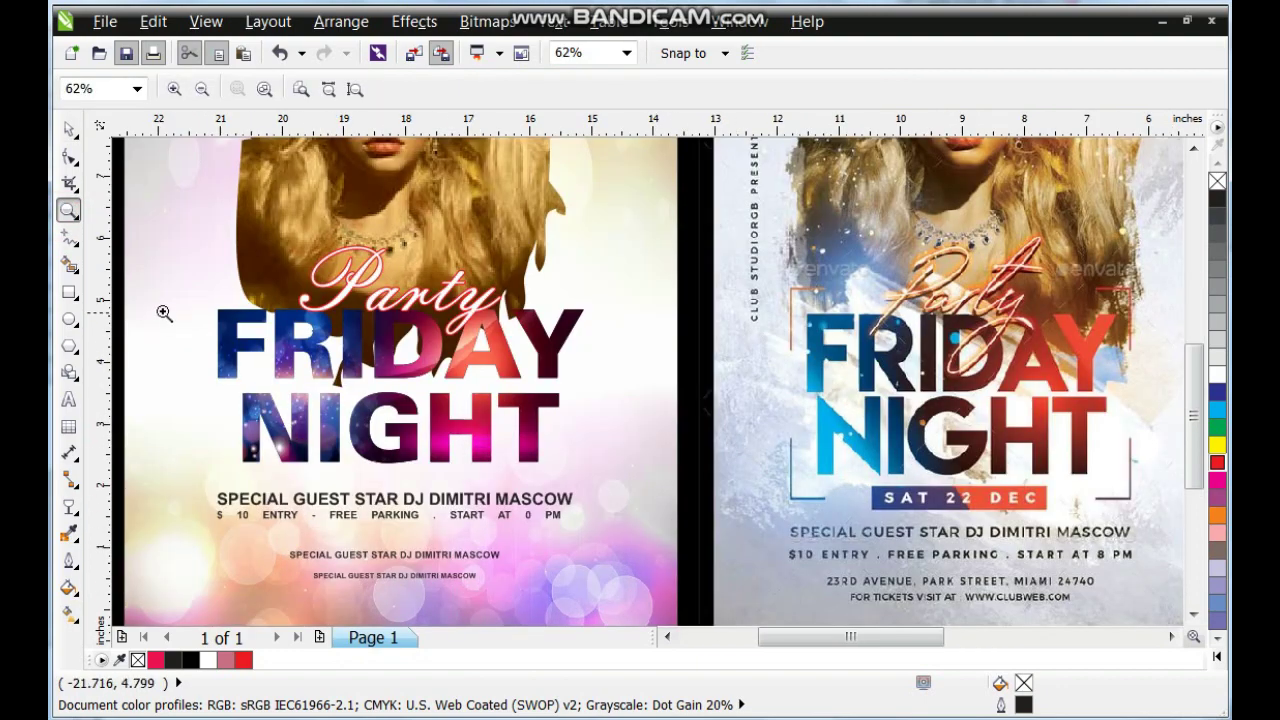
left_click(68, 237)
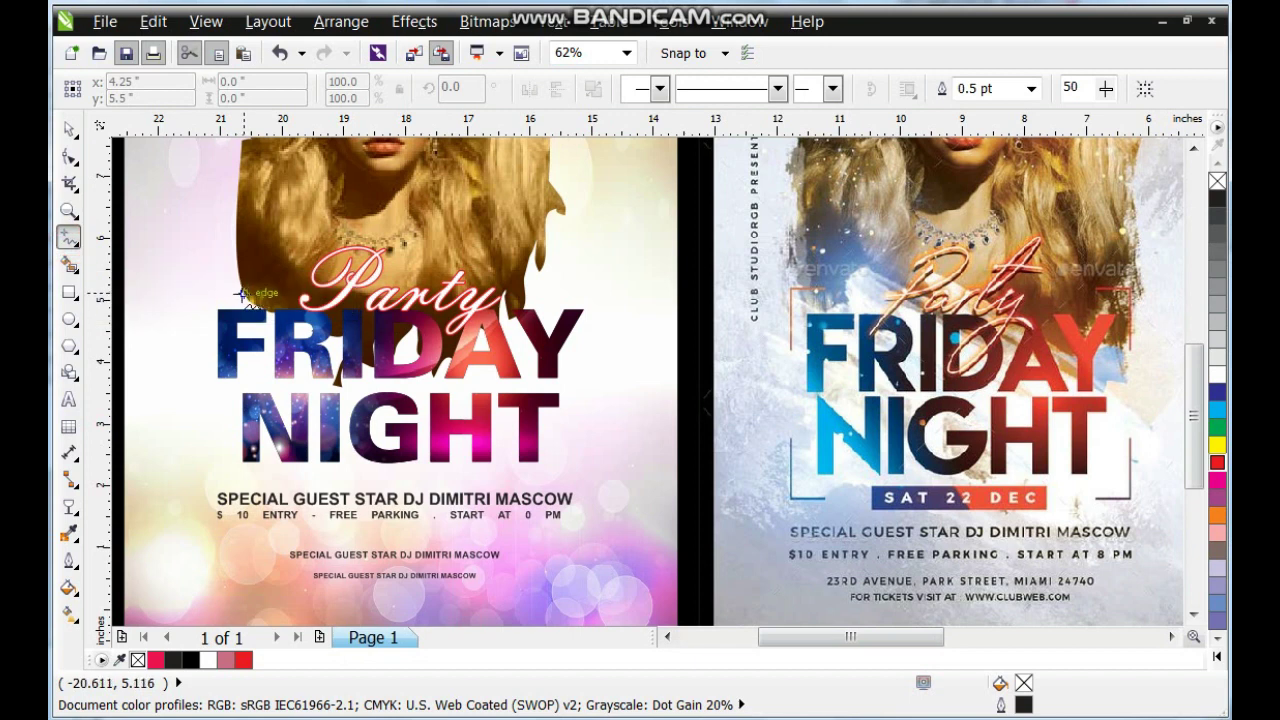
left_click(241, 294)
left_click(200, 292)
left_click(200, 292)
left_click(201, 338)
Give the corner line a 2 pt red outline.
left_click(69, 564)
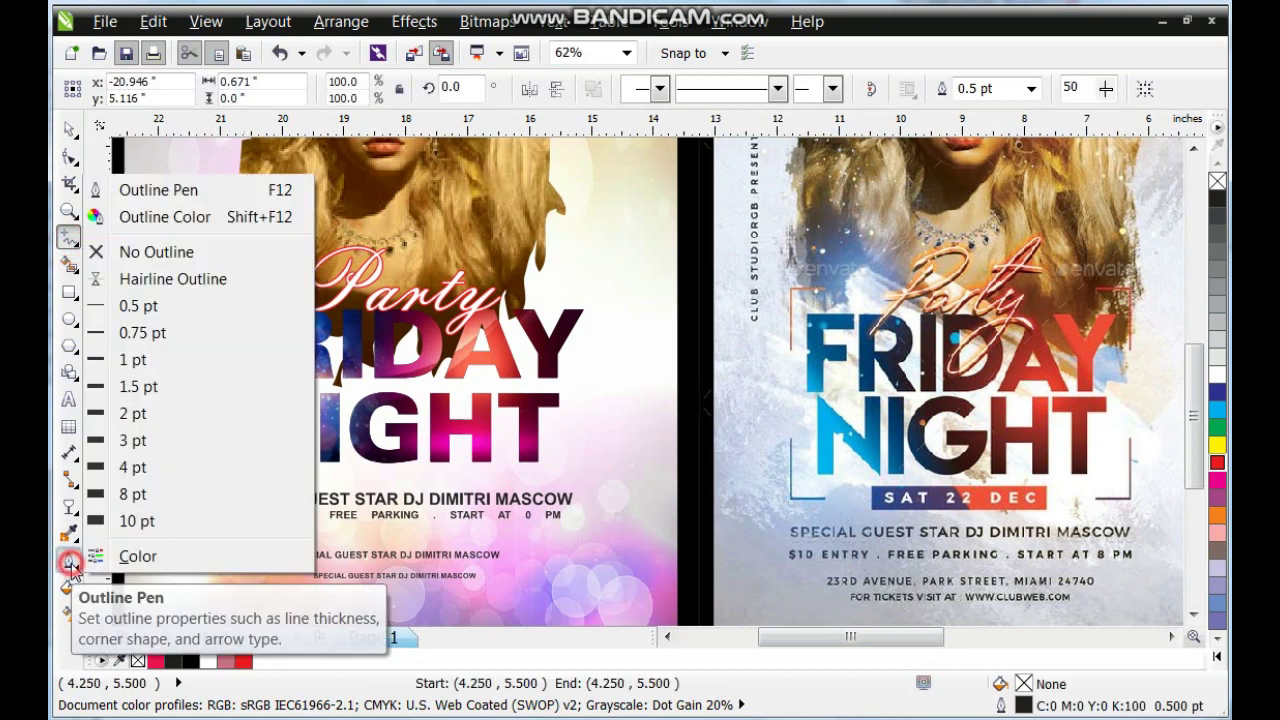
left_click(137, 411)
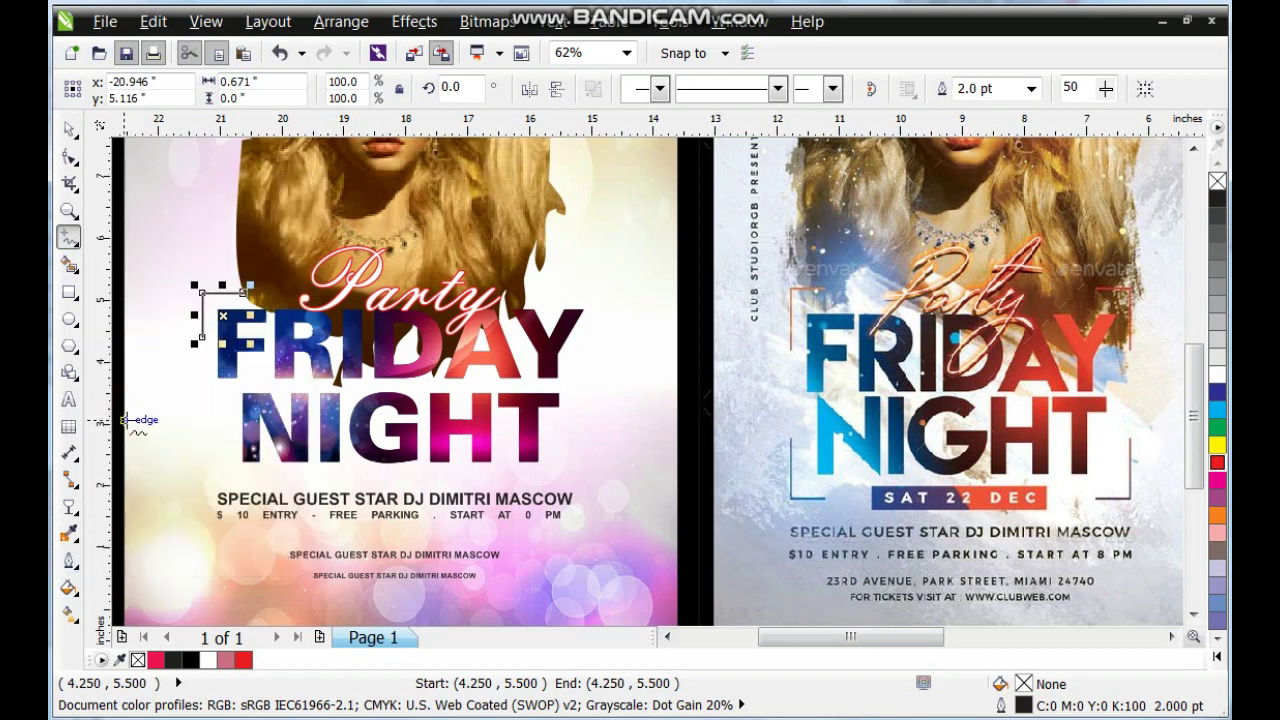
right_click(1220, 465)
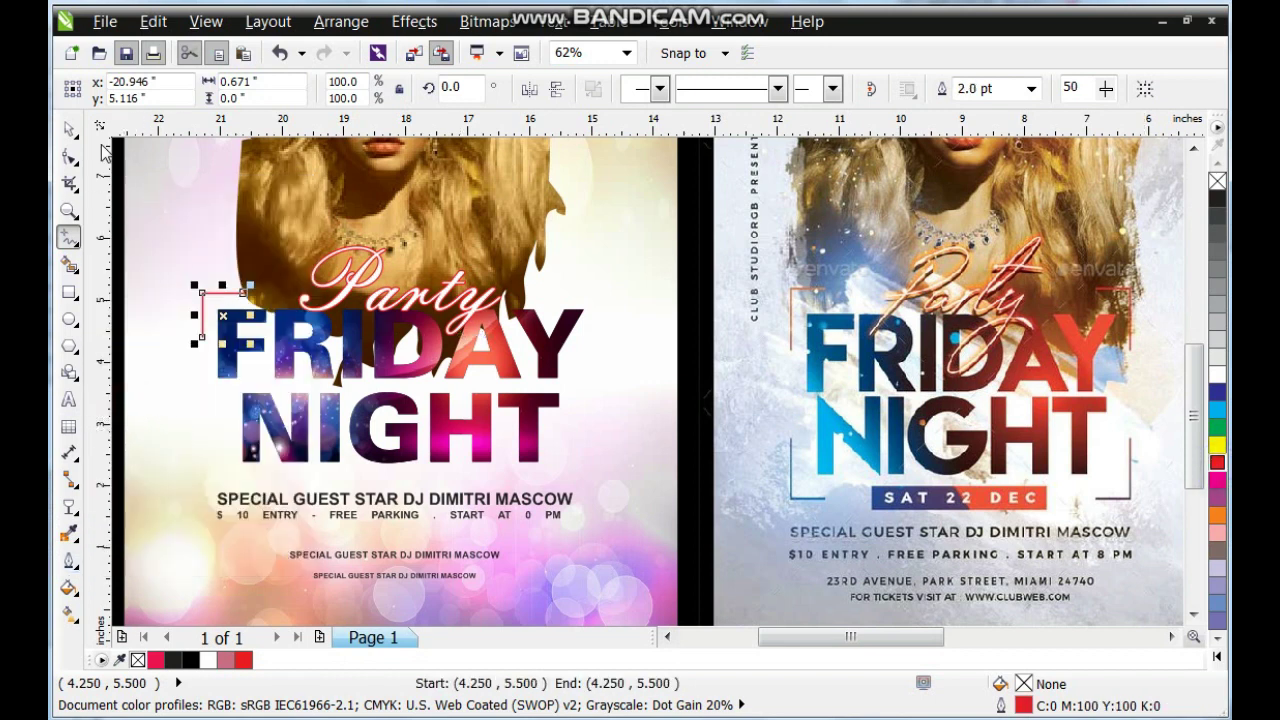
Place a horizontally mirrored copy of the corner line at the upper-right corner of the FRIDAY text.
left_click(69, 129)
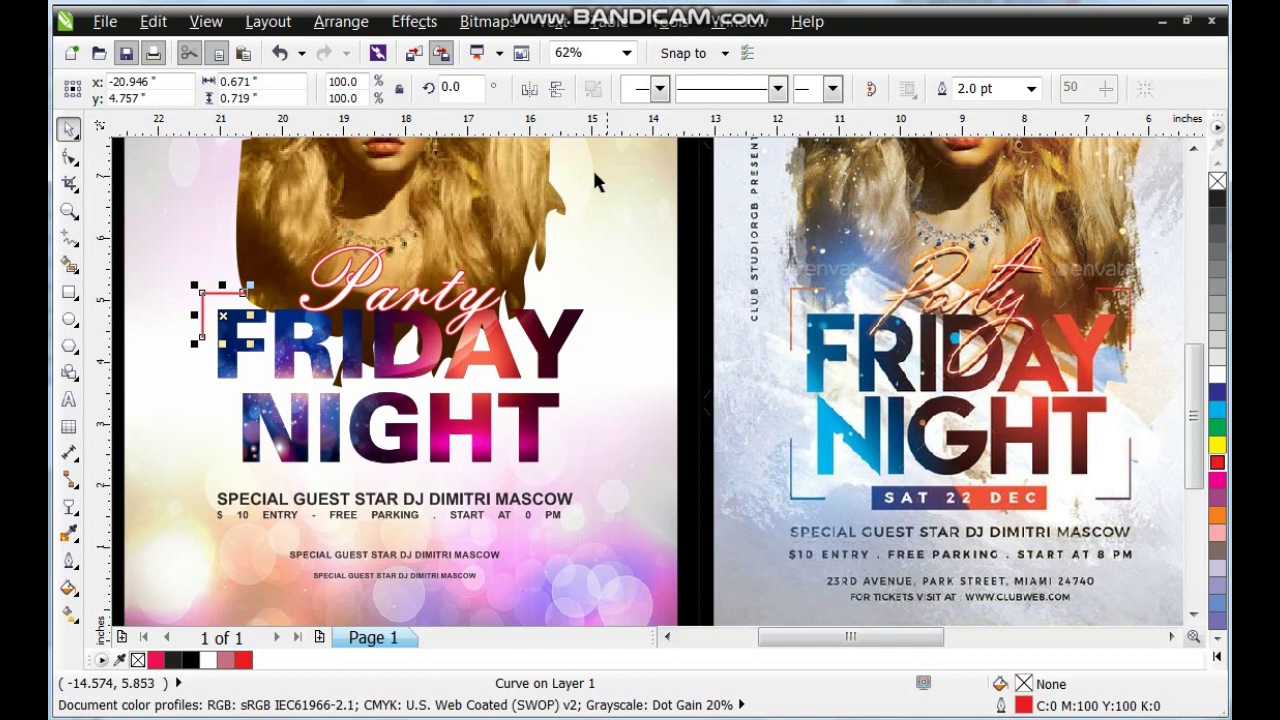
left_click(556, 88)
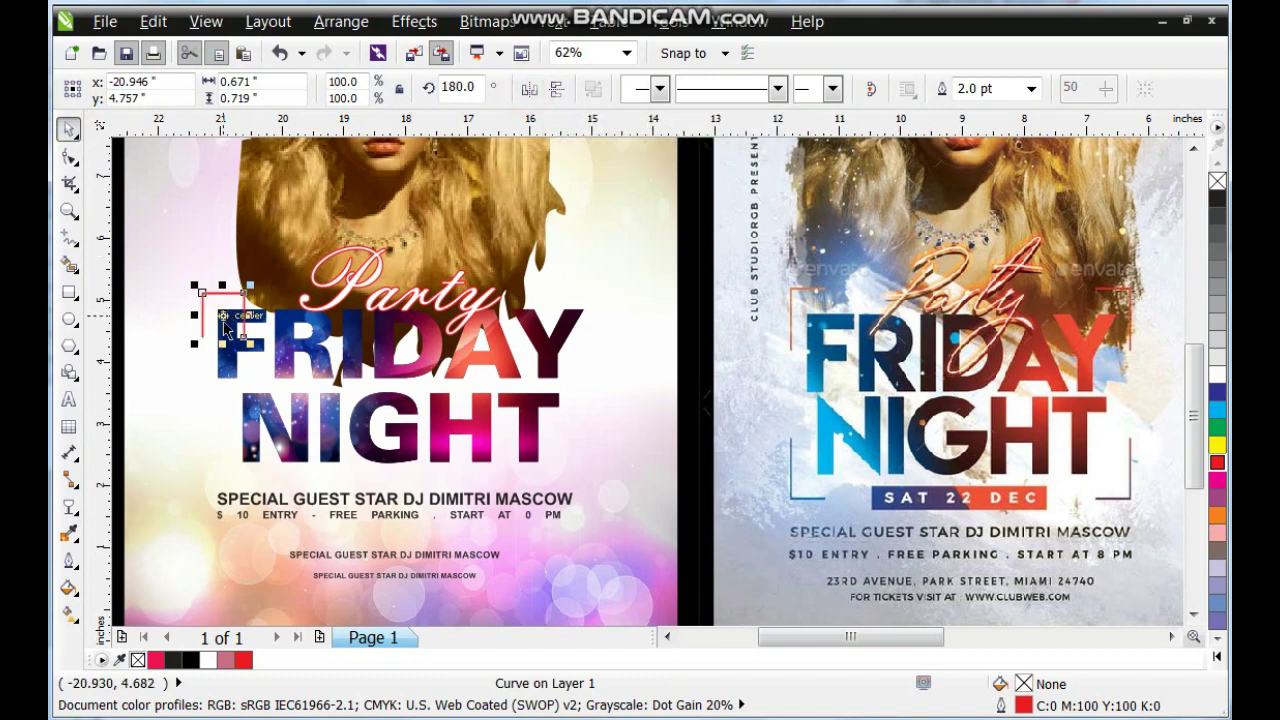
left_click_drag(222, 315, 577, 316)
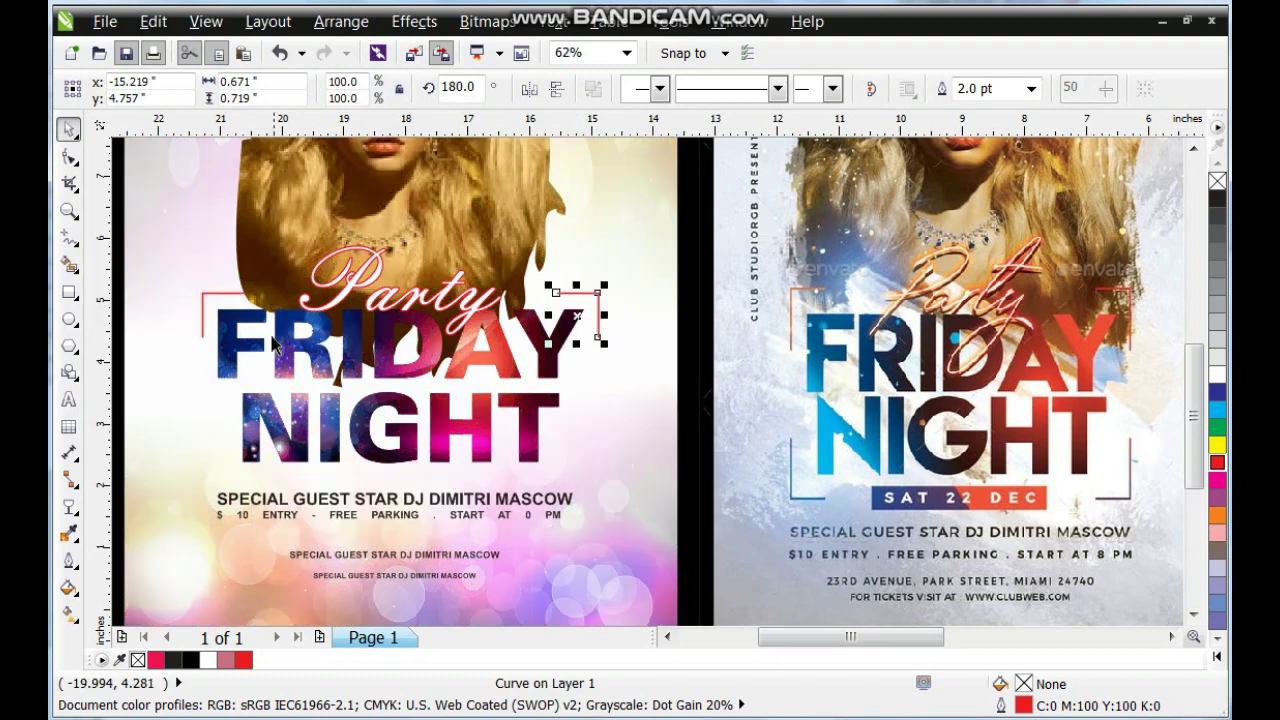
Place vertically mirrored copies of both corner lines at the lower corners of NIGHT and colour their outlines blue.
left_click(204, 300, "shift")
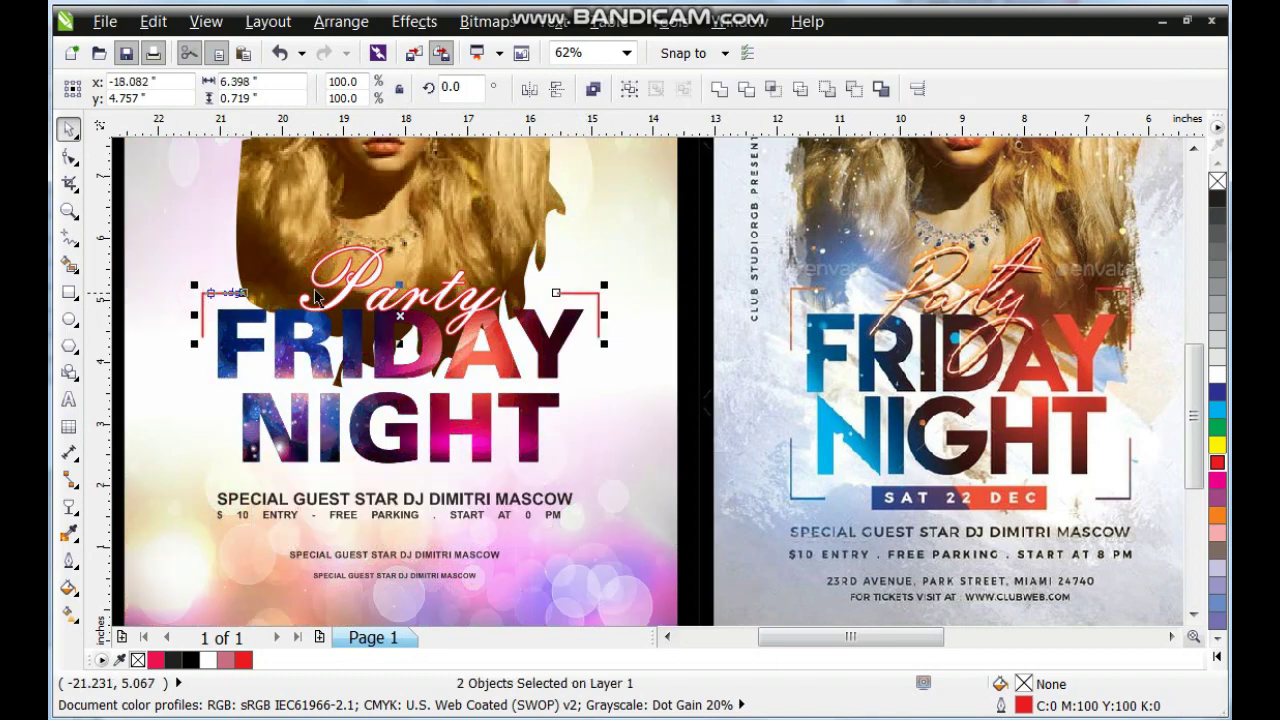
left_click_drag(397, 313, 393, 448)
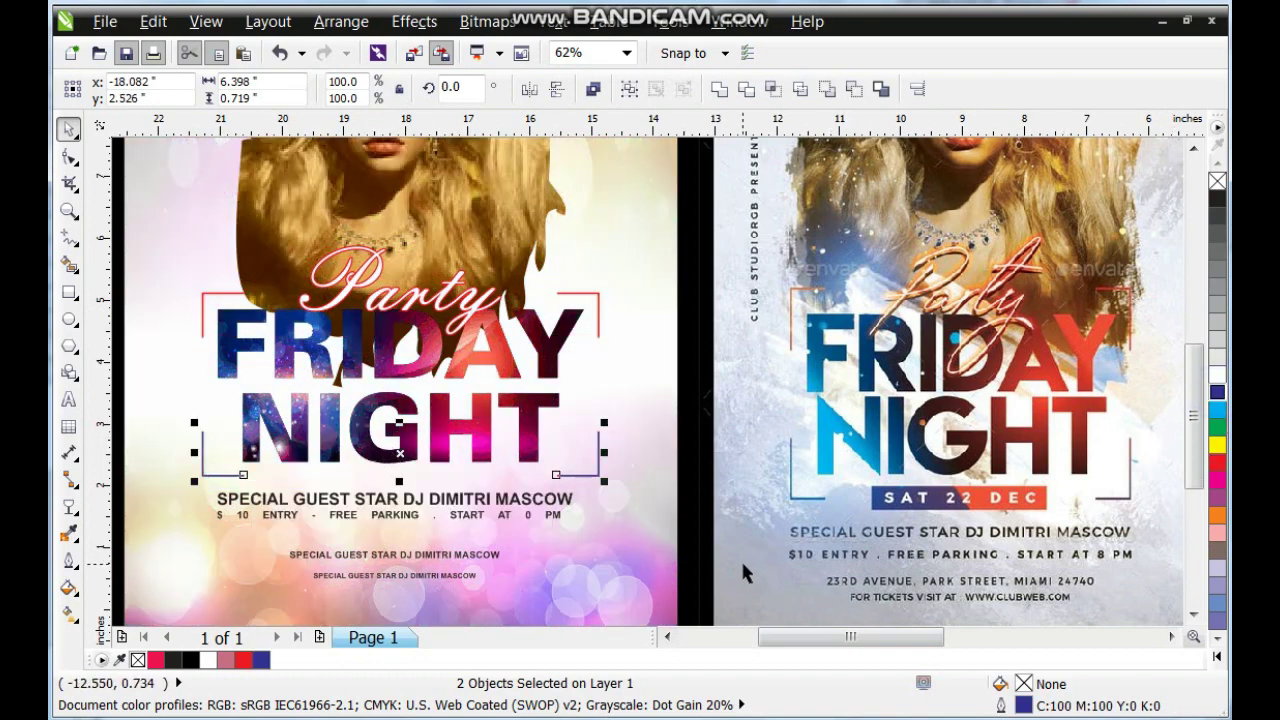
left_click(743, 565)
Frame the recreated flyer and the reference side by side and compare them in a full-screen preview.
left_click(688, 534, "shift")
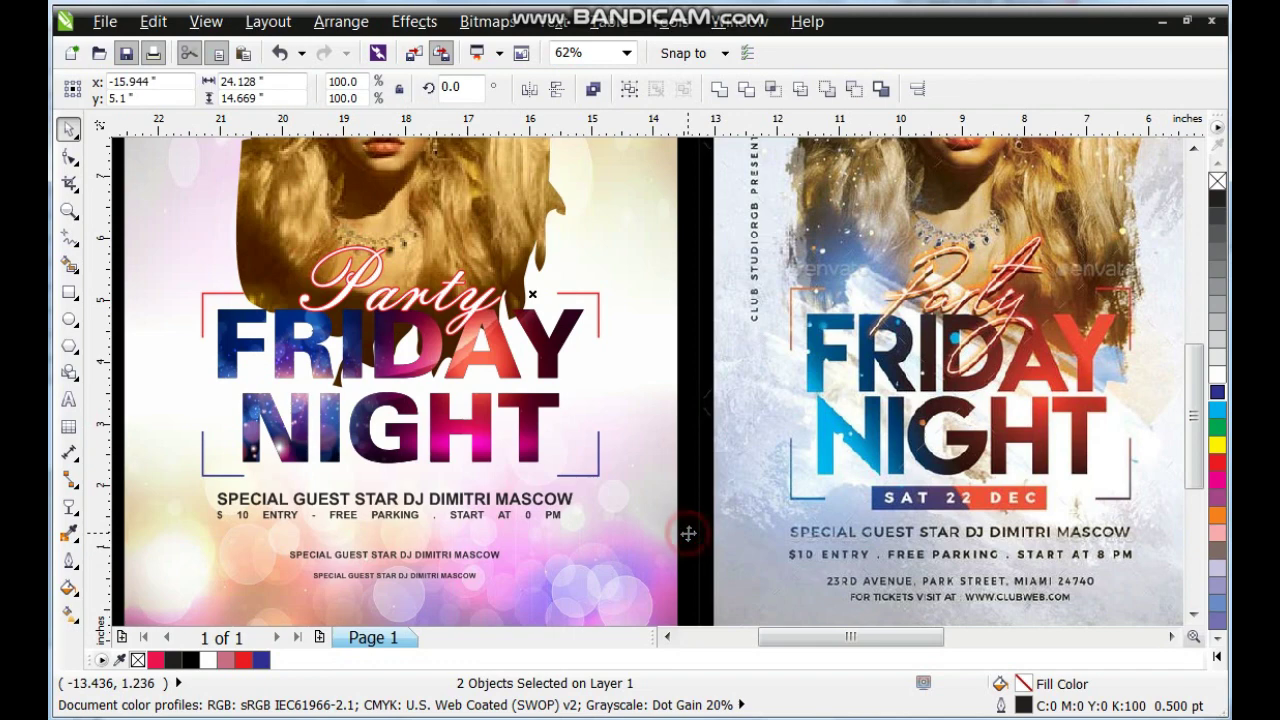
scroll(688, 534, "down", 1)
left_click(158, 367)
left_click(68, 211)
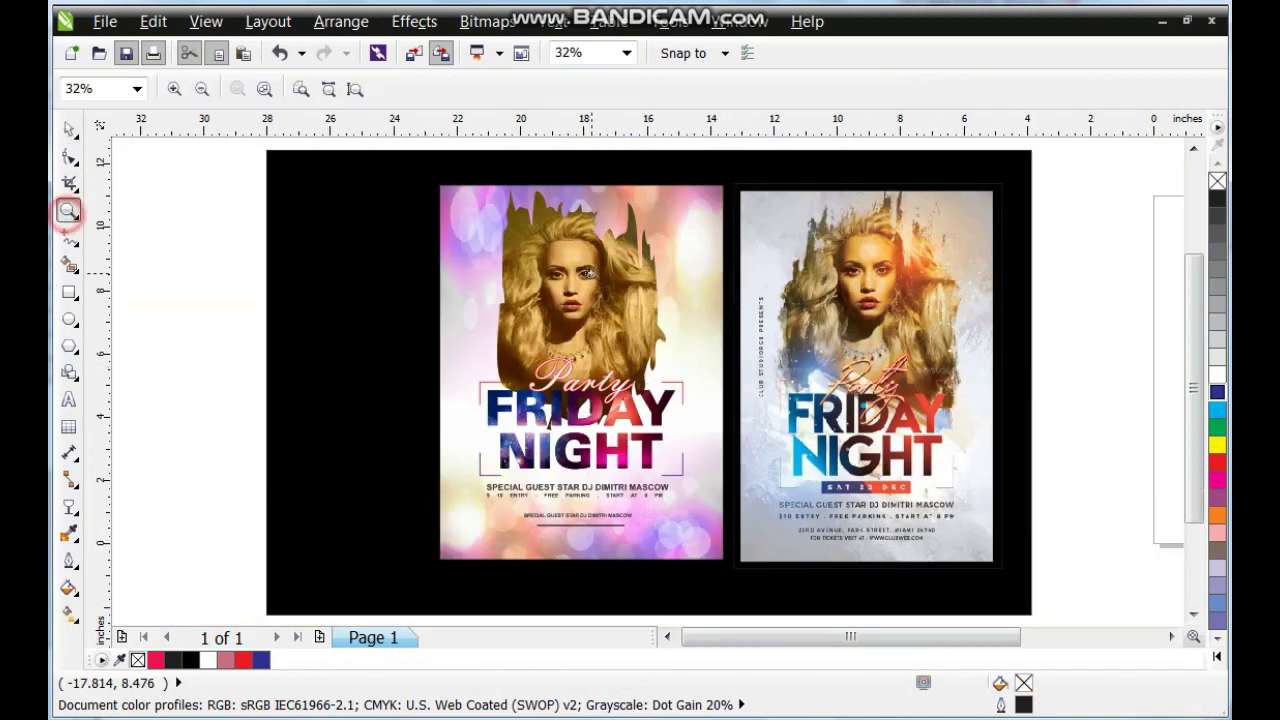
left_click_drag(434, 174, 1012, 596)
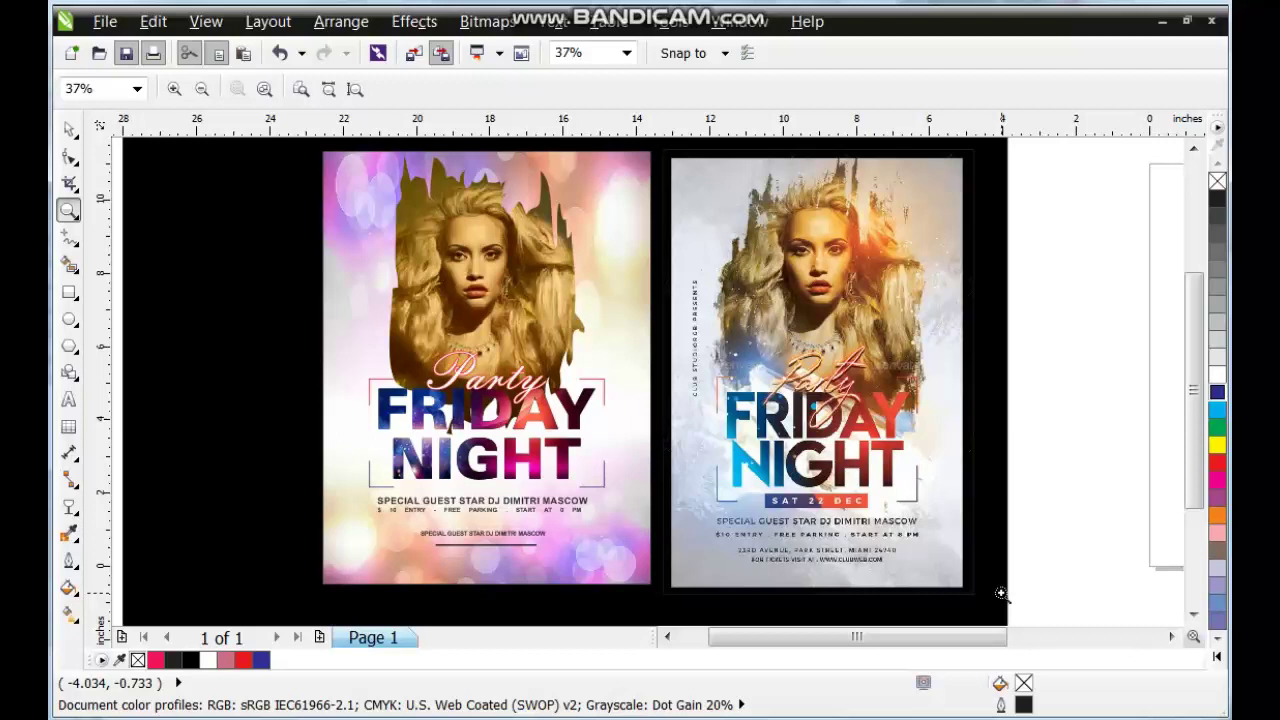
left_click_drag(994, 591, 340, 175)
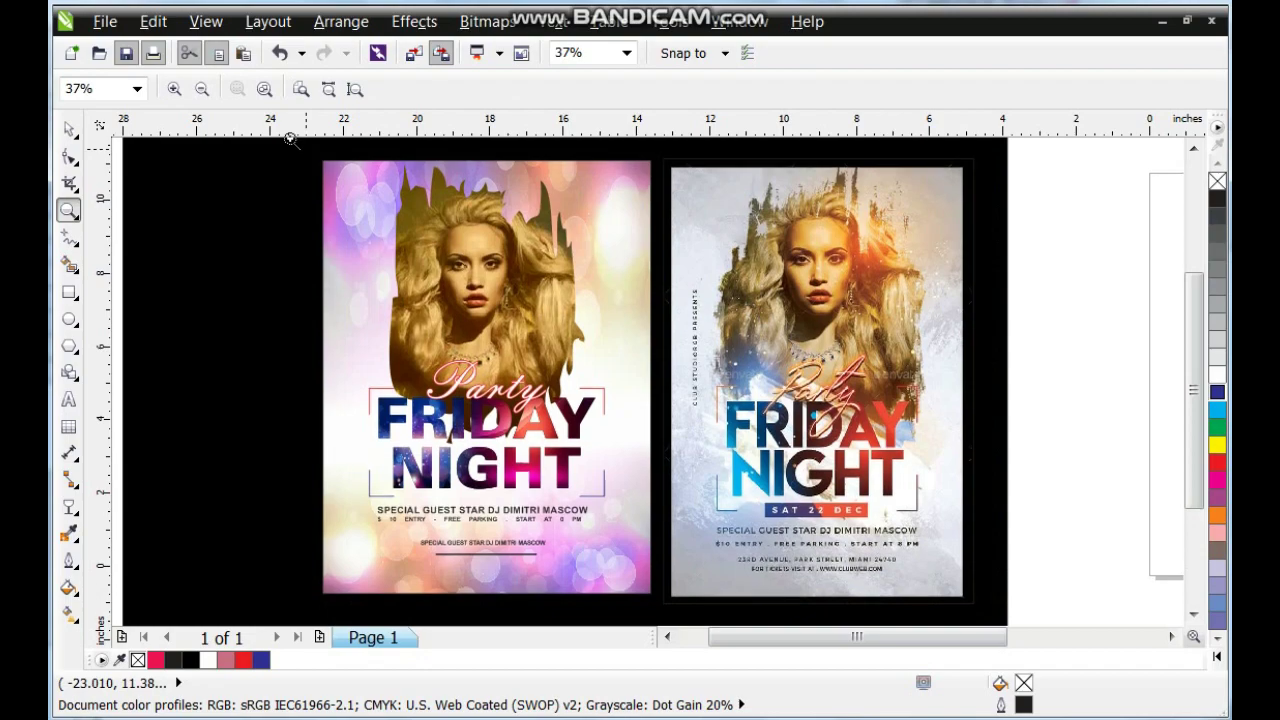
key("F9")
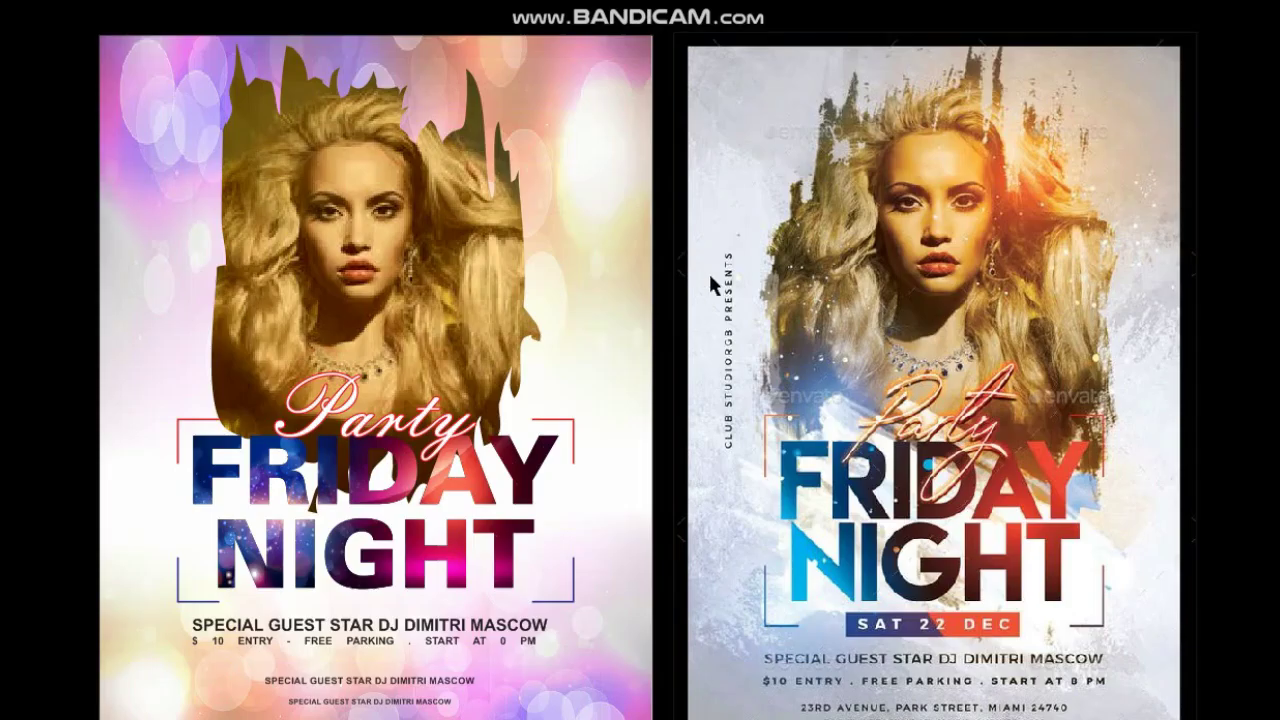